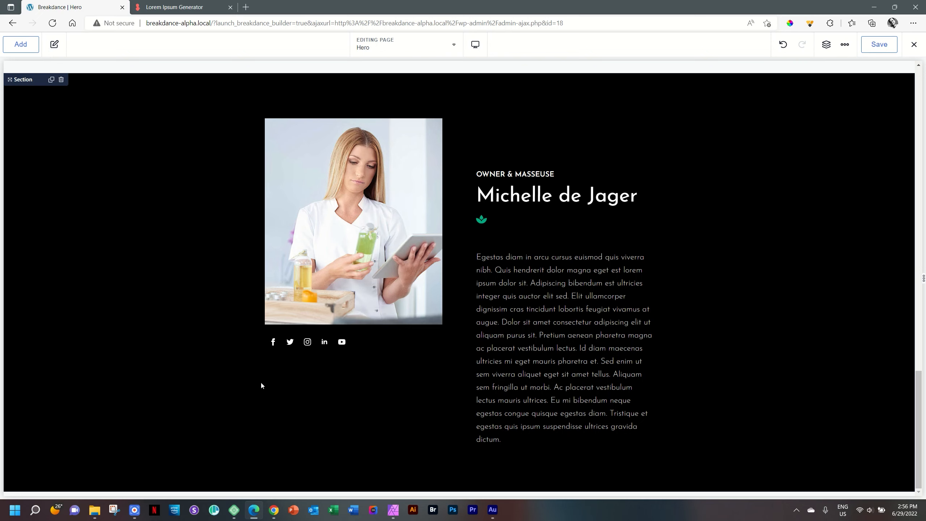
Step: Switch to Sizzy to preview the Hero page on Galaxy S20, iPad, MacBook Air and desktop
left_click(193, 510)
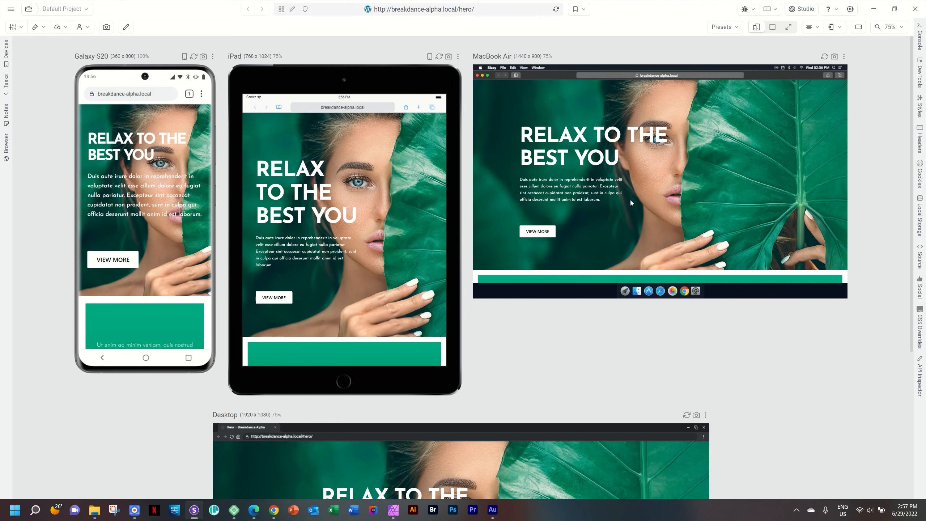
Step: Check the gallery and owner section across all synced device previews, then return to Breakdance
scroll(631, 201, "down", 10)
scroll(629, 203, "down", 10)
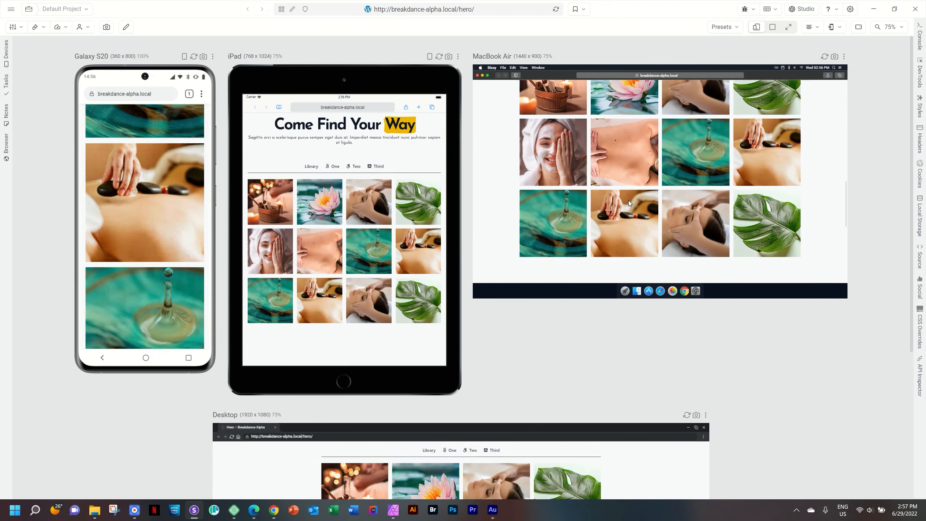
scroll(628, 202, "down", 2)
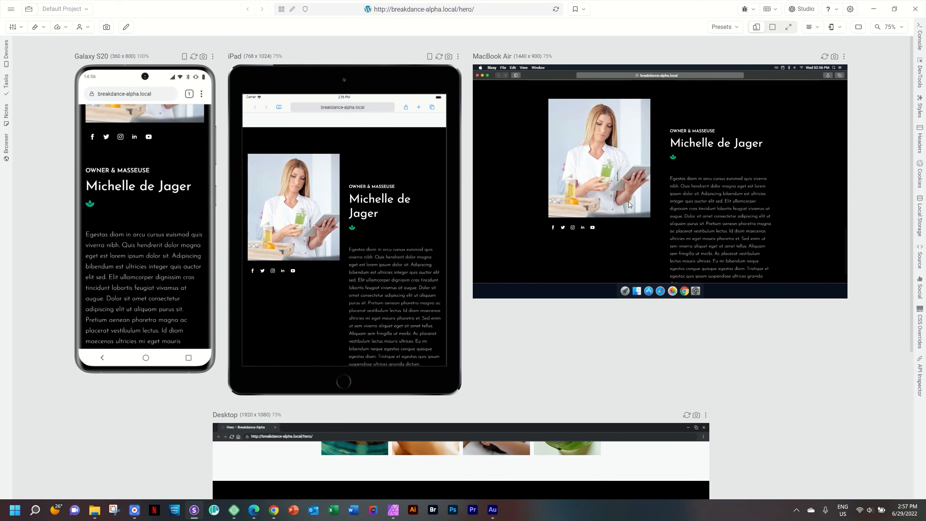
scroll(629, 202, "up", 2)
scroll(629, 203, "down", 1)
scroll(628, 201, "down", 2)
scroll(628, 201, "up", 2)
scroll(628, 202, "down", 2)
scroll(628, 202, "down", 2)
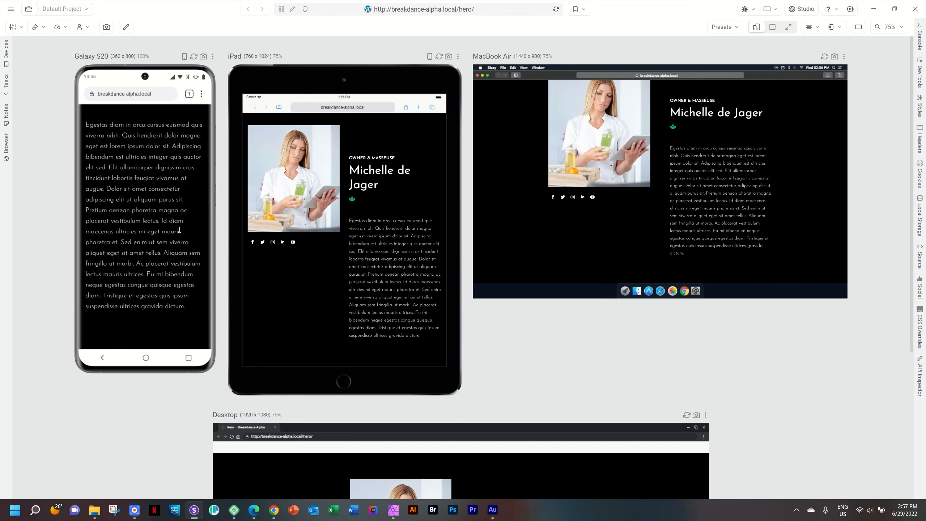
scroll(180, 229, "up", 5)
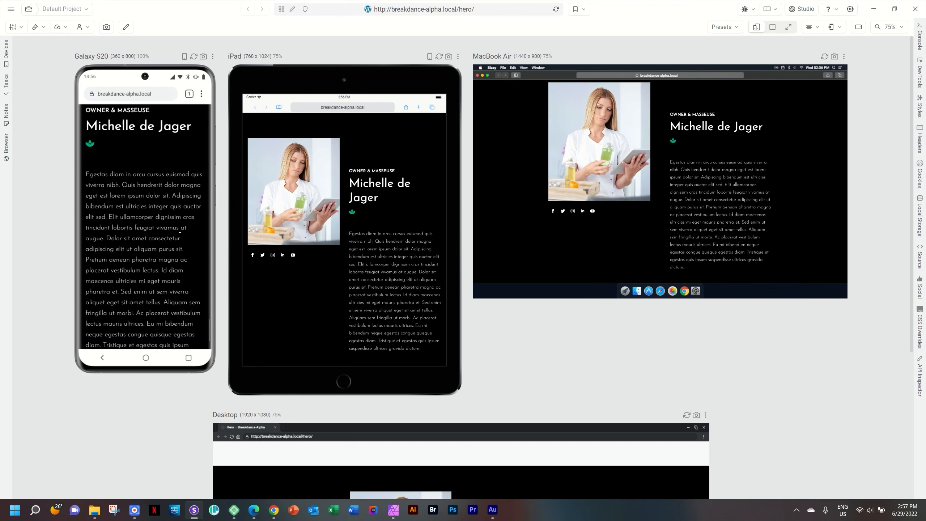
scroll(180, 229, "up", 2)
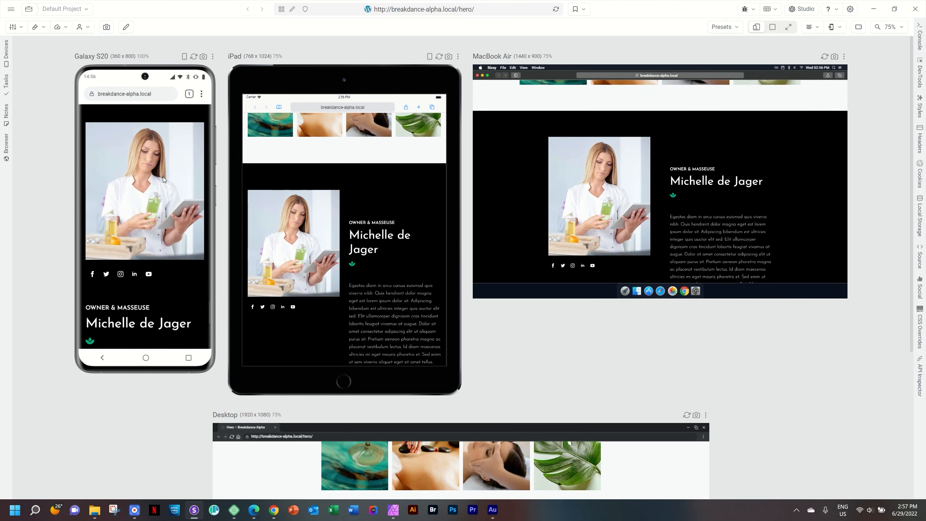
scroll(155, 207, "down", 10)
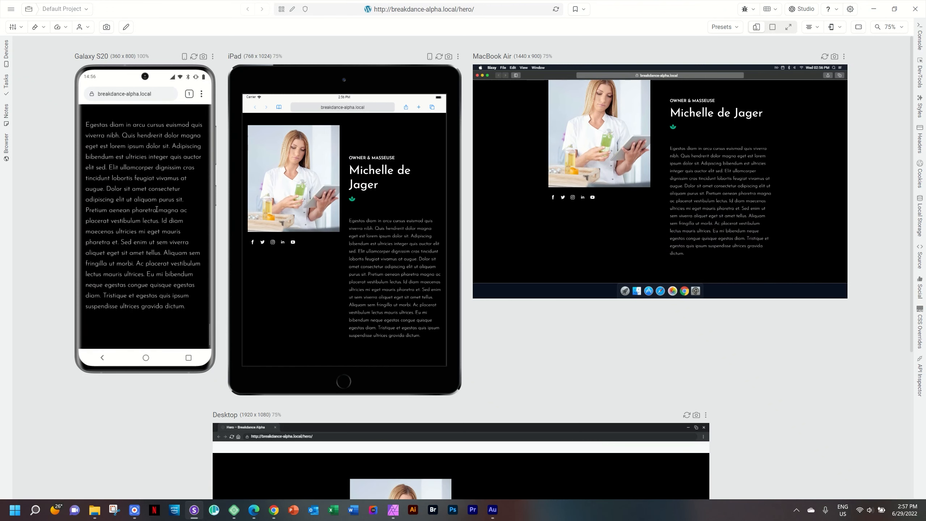
scroll(358, 214, "up", 10)
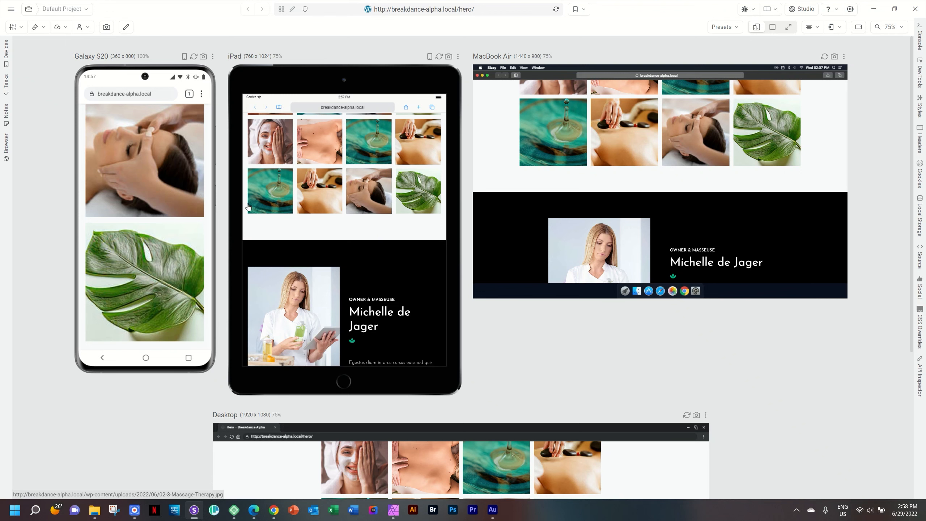
left_click(254, 511)
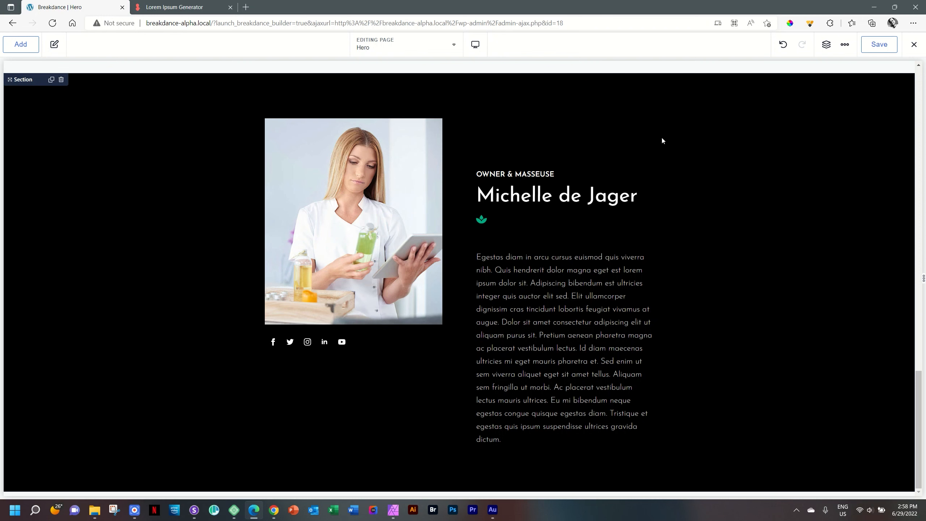
Step: Delete the old owner section and add a new empty section below the gallery
left_click(60, 80)
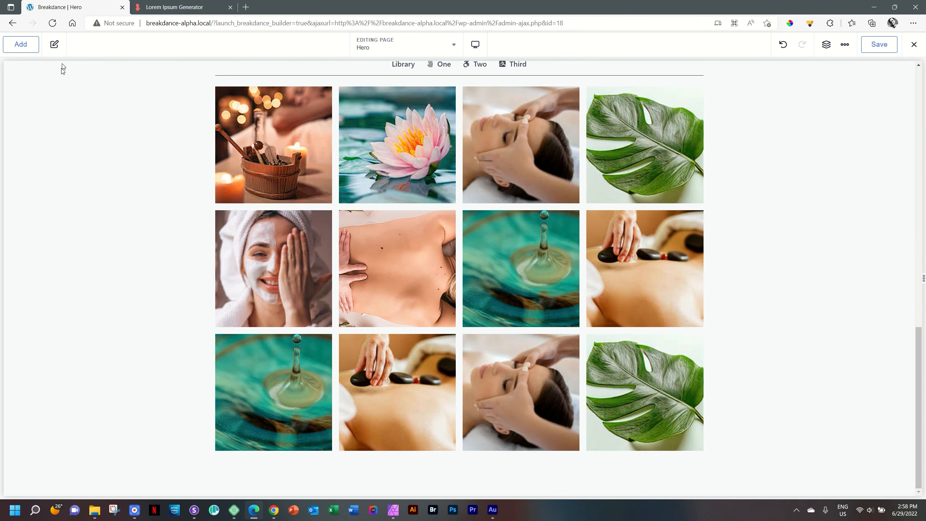
left_click(23, 45)
left_click(62, 150)
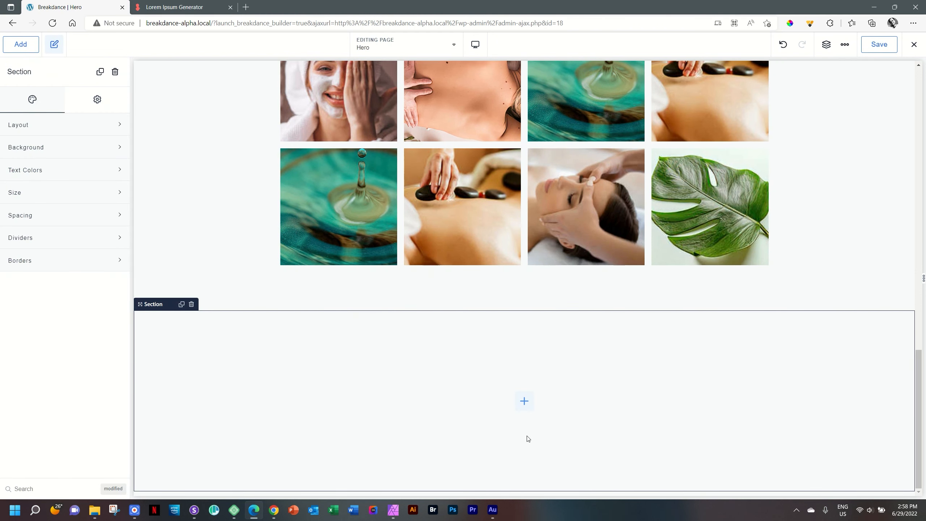
Step: Insert a two-column layout into the new section and select the section
left_click(523, 403)
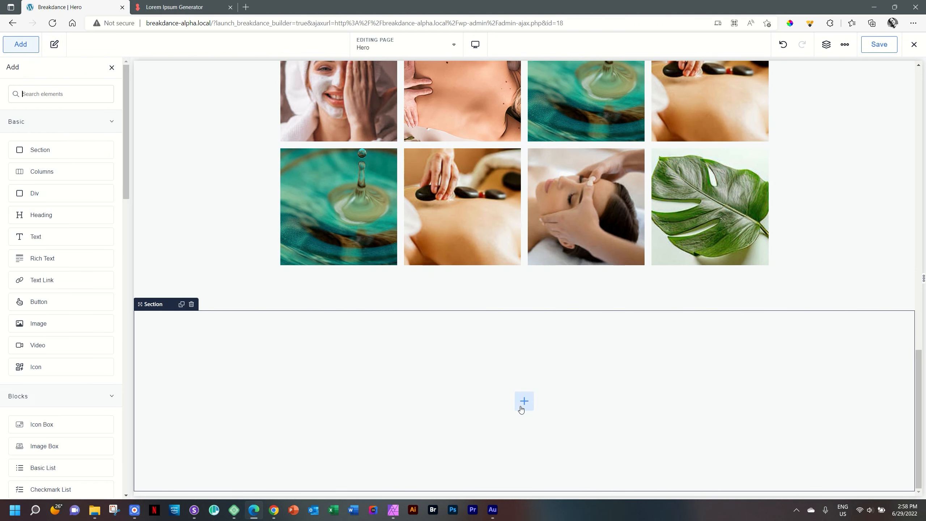
left_click(57, 176)
left_click(448, 341)
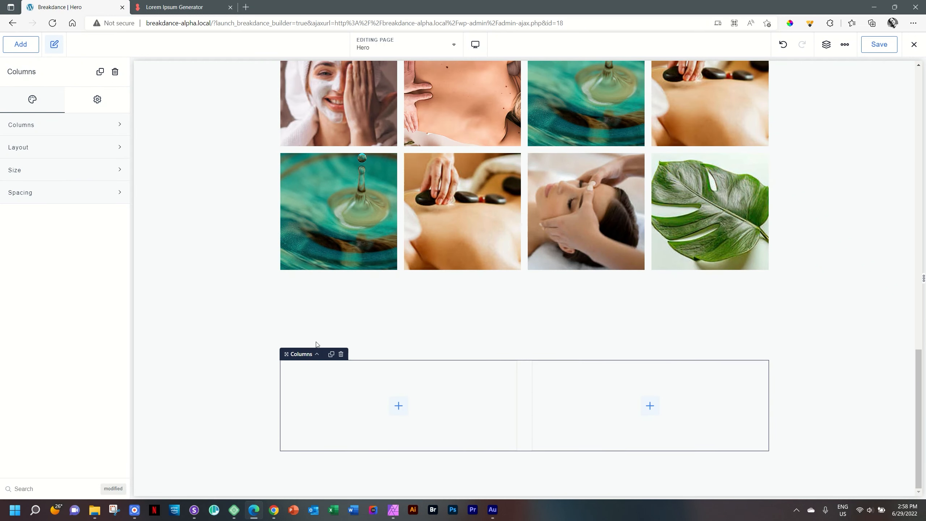
left_click(256, 347)
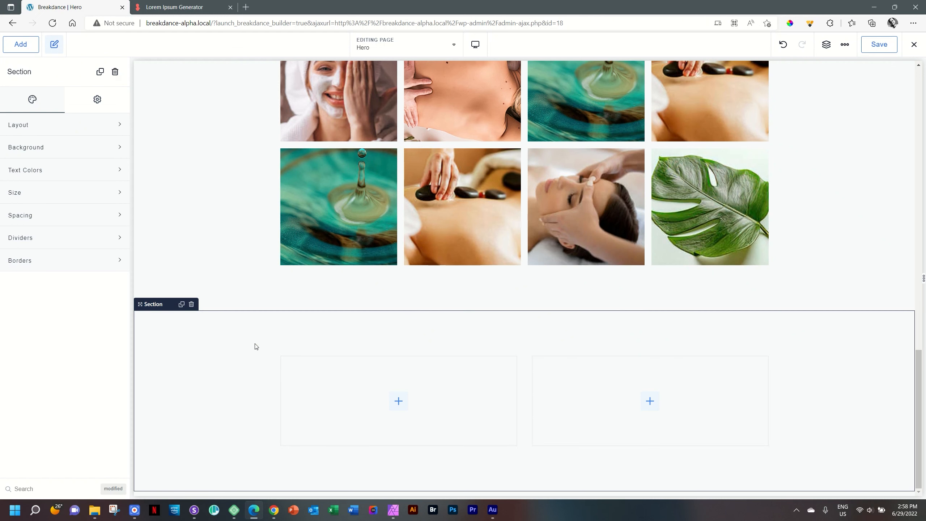
Step: Give the new section a solid black background colour
left_click(39, 148)
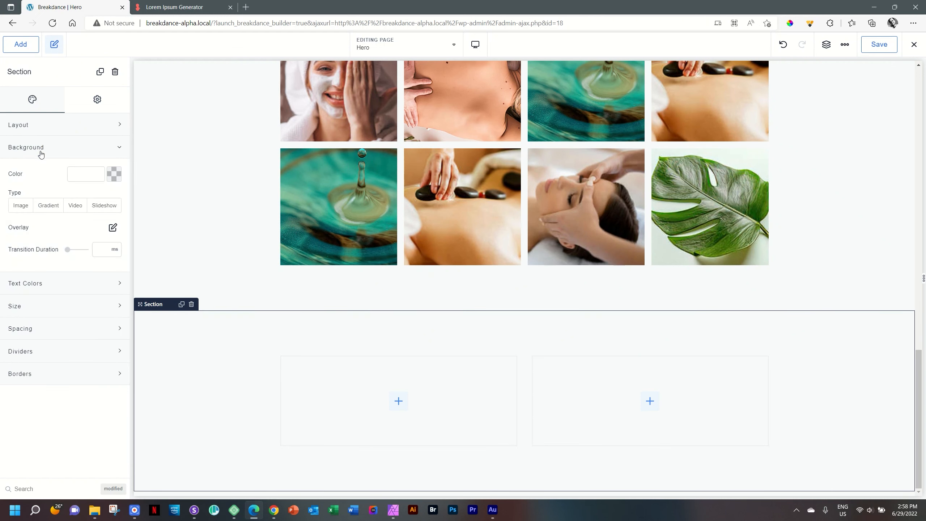
left_click(121, 179)
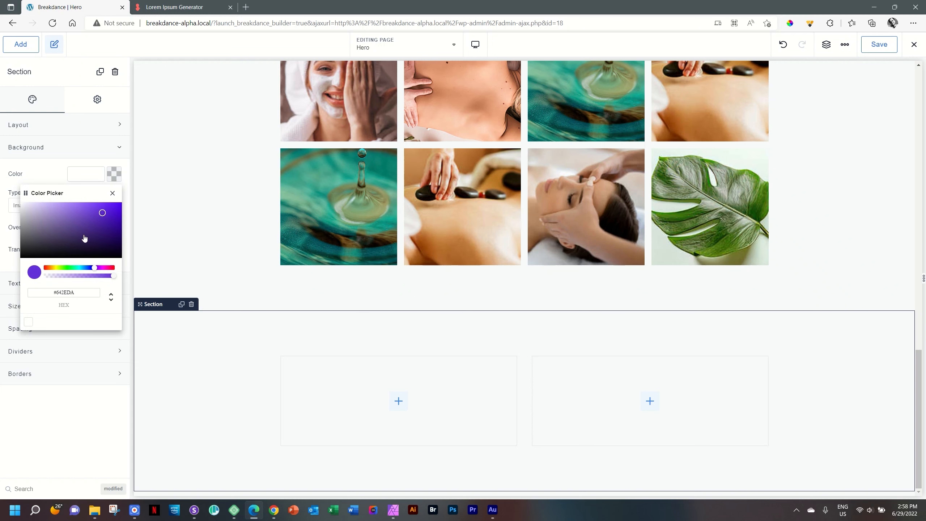
left_click_drag(78, 224, 1, 266)
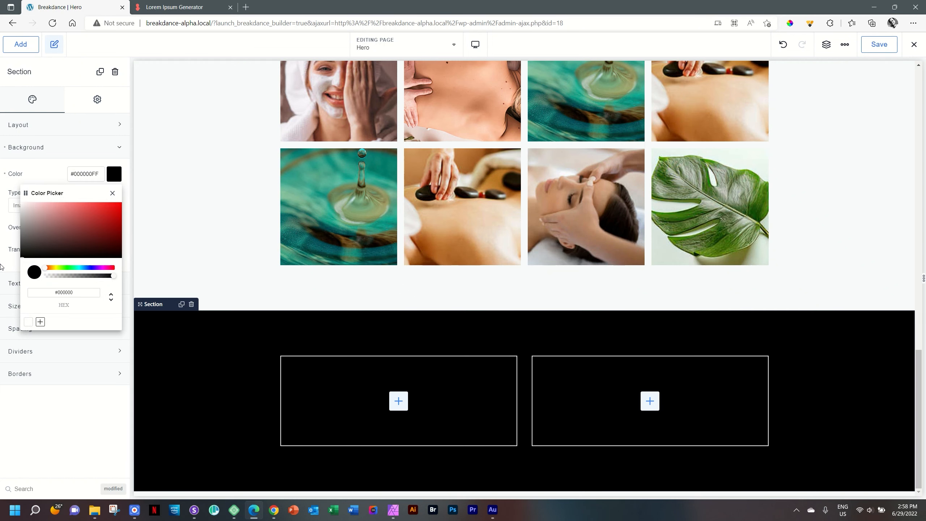
left_click_drag(60, 248, 1, 264)
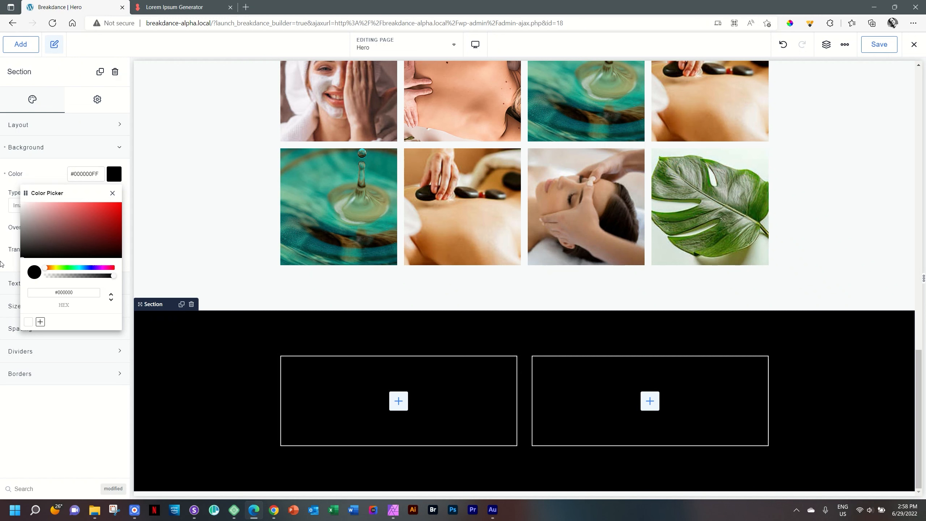
Step: Save the black as a global colour named 'Black'
left_click(40, 322)
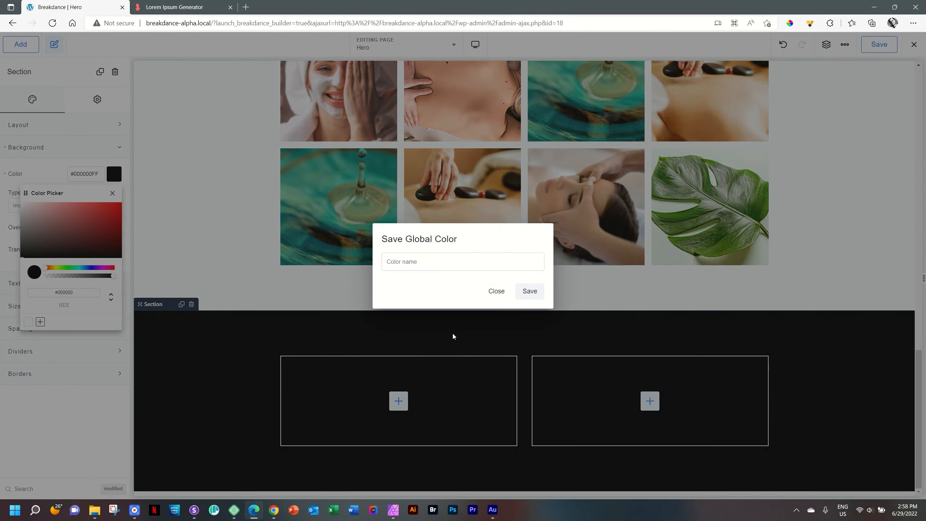
type("Ba")
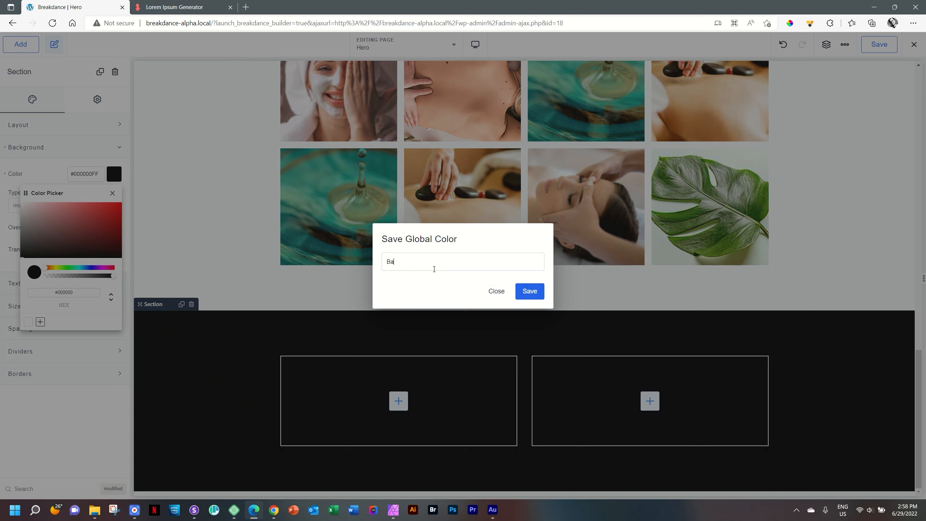
type("lack")
left_click(530, 291)
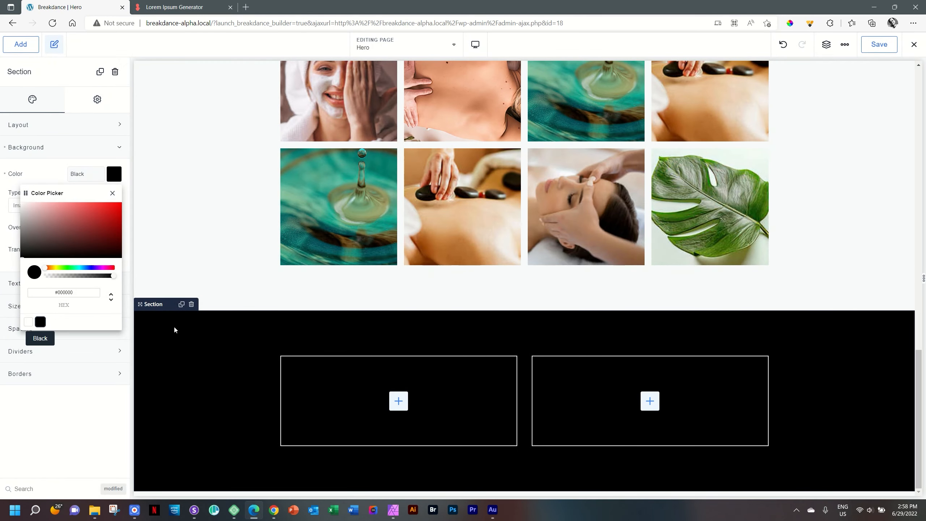
left_click(802, 358)
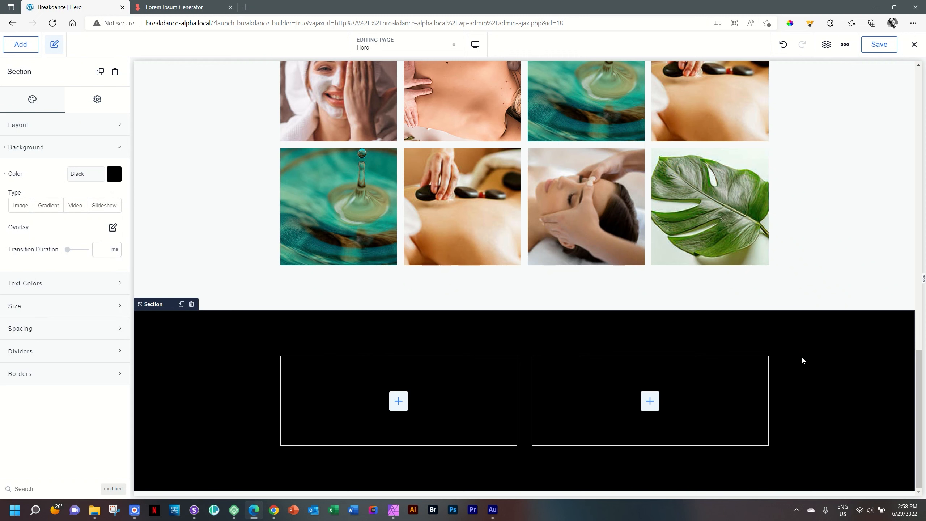
left_click(399, 401)
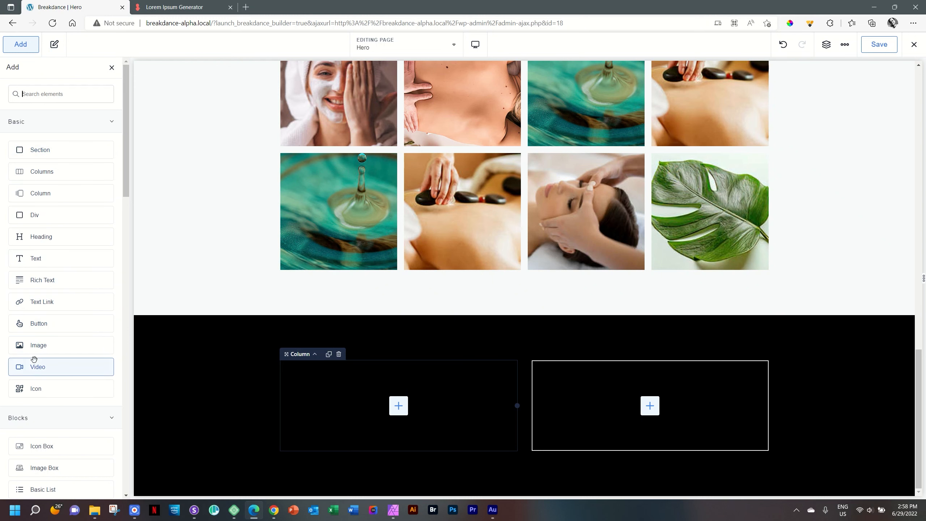
Step: Insert an Image element into the left column, leaving it as an empty placeholder
left_click(39, 348)
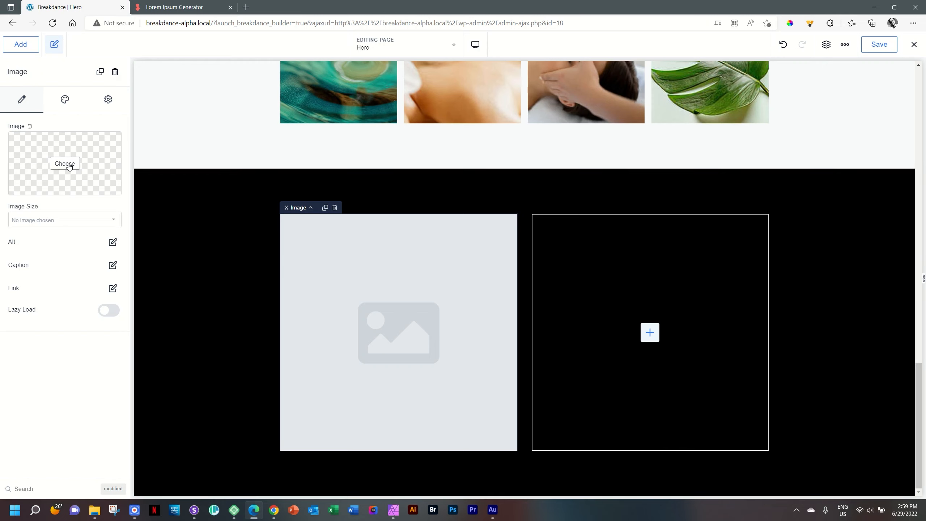
left_click(30, 126)
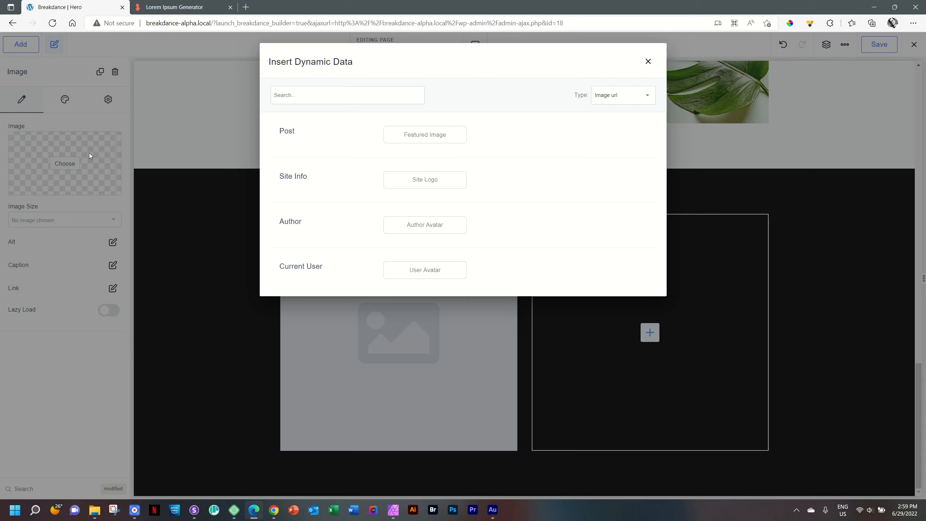
left_click(647, 61)
scroll(142, 171, "up", 10)
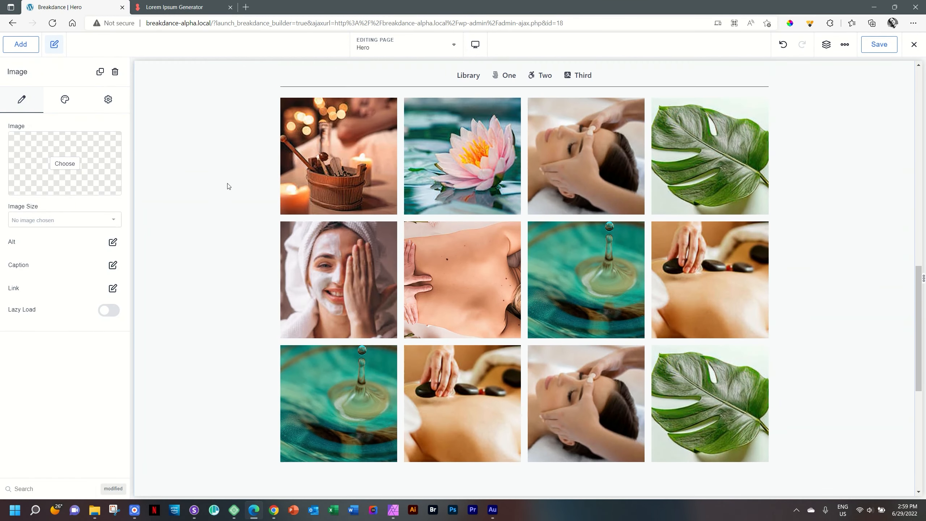
left_click(349, 162)
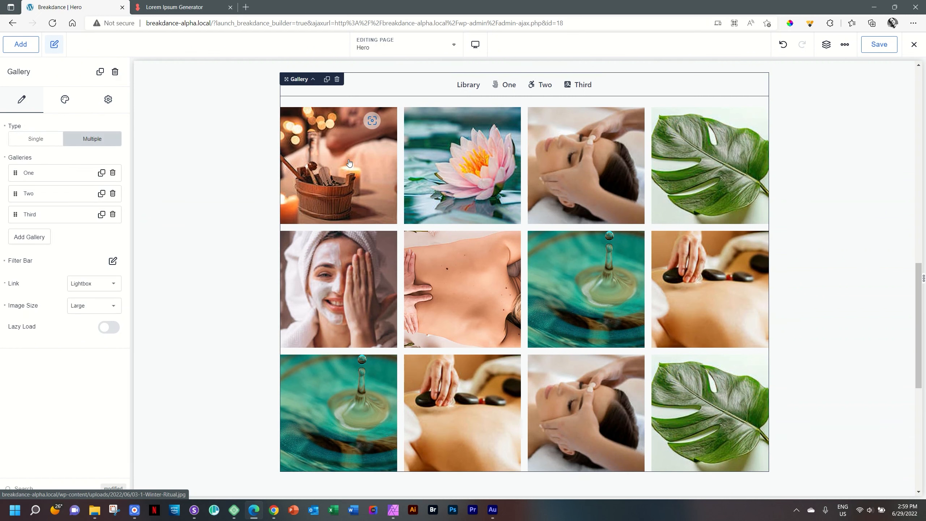
left_click(26, 176)
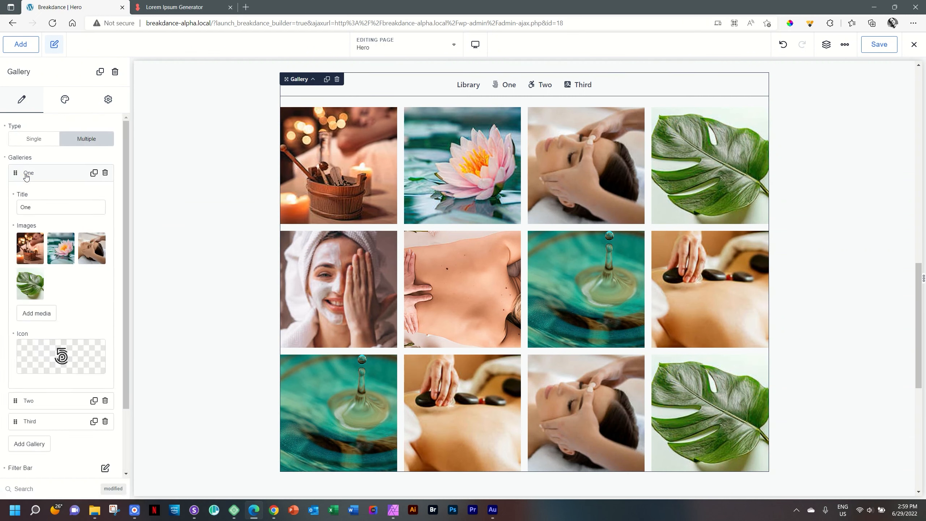
left_click(26, 176)
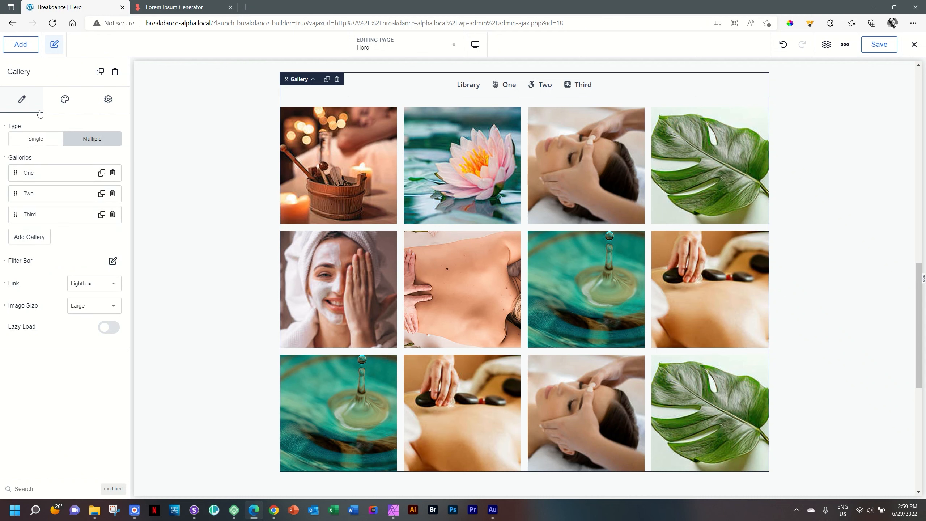
scroll(164, 142, "down", 8)
left_click(410, 330)
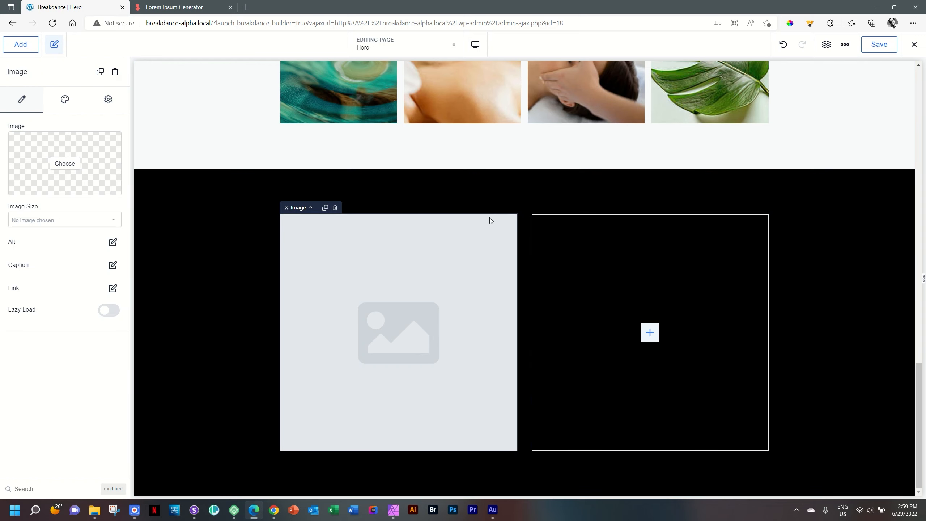
Step: Add another empty section below the black section and select the image placeholder
left_click(205, 207)
left_click(20, 44)
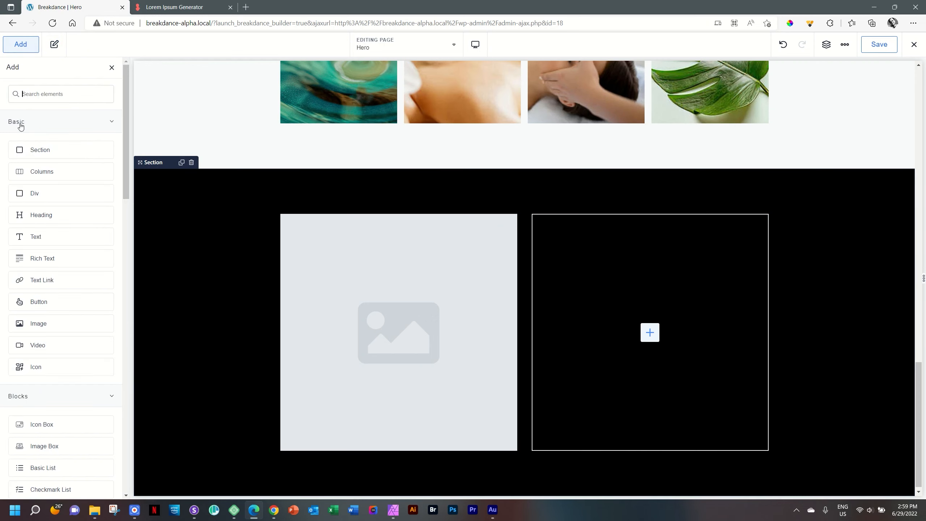
left_click(34, 149)
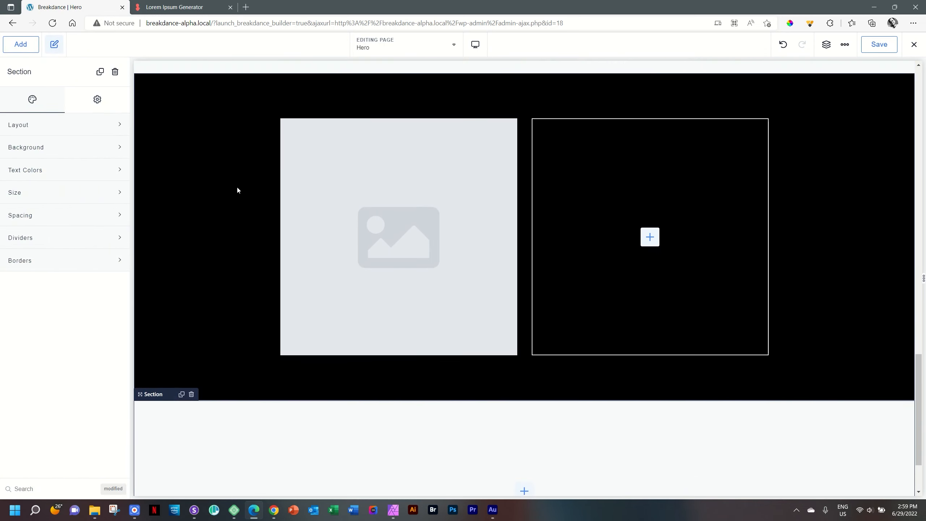
left_click_drag(917, 392, 919, 383)
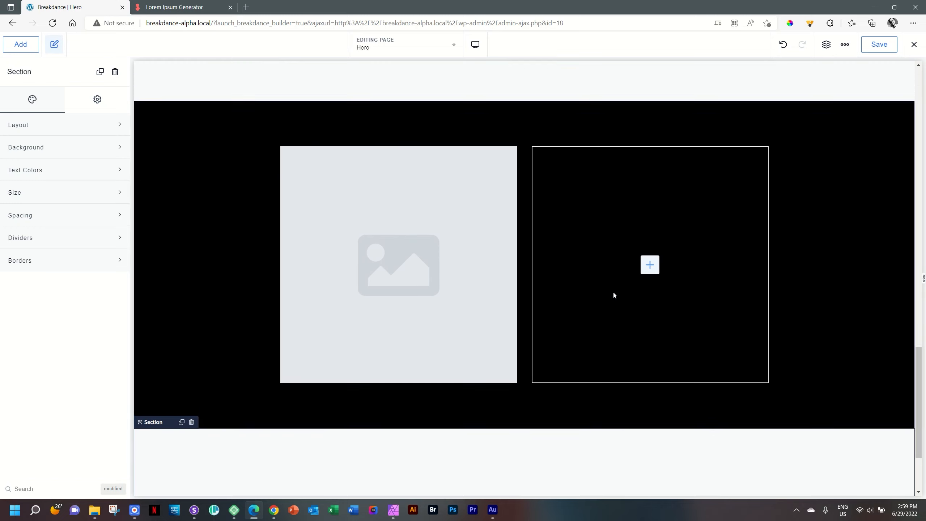
left_click(369, 244)
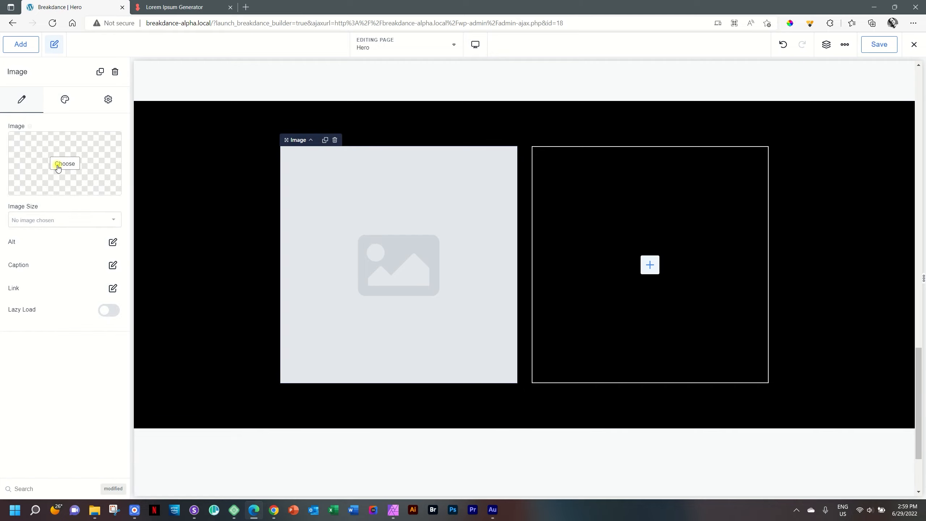
Step: Place masseuse.jpg from the media library into the image element
left_click(59, 166)
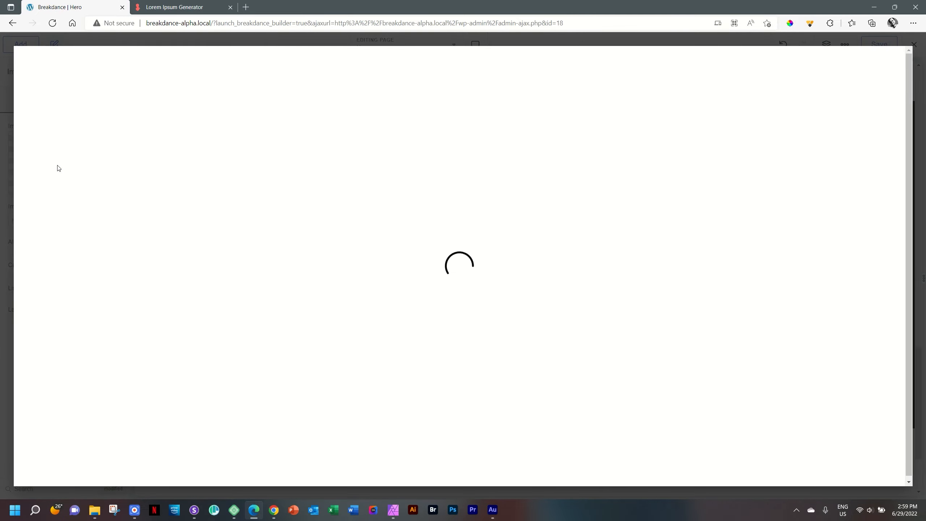
left_click(276, 167)
left_click(878, 473)
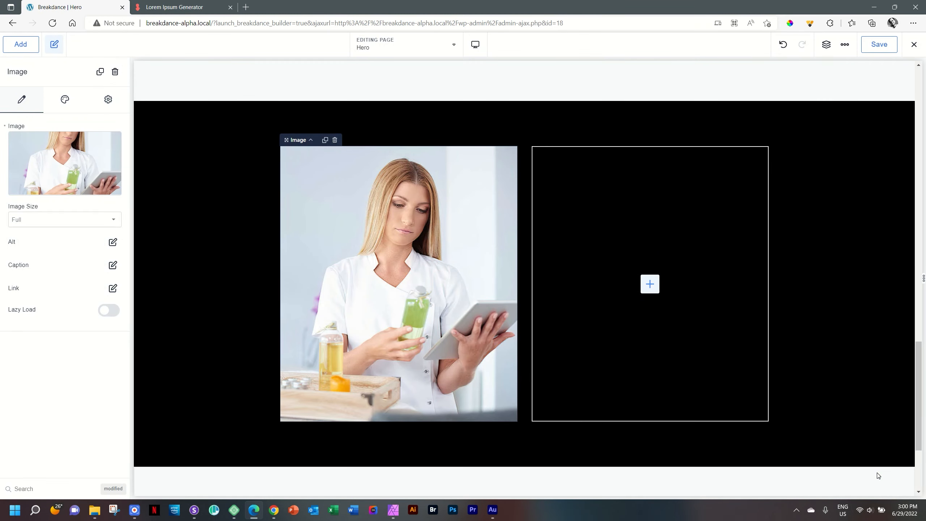
Step: Set the photo's Image Size to Full
left_click(48, 224)
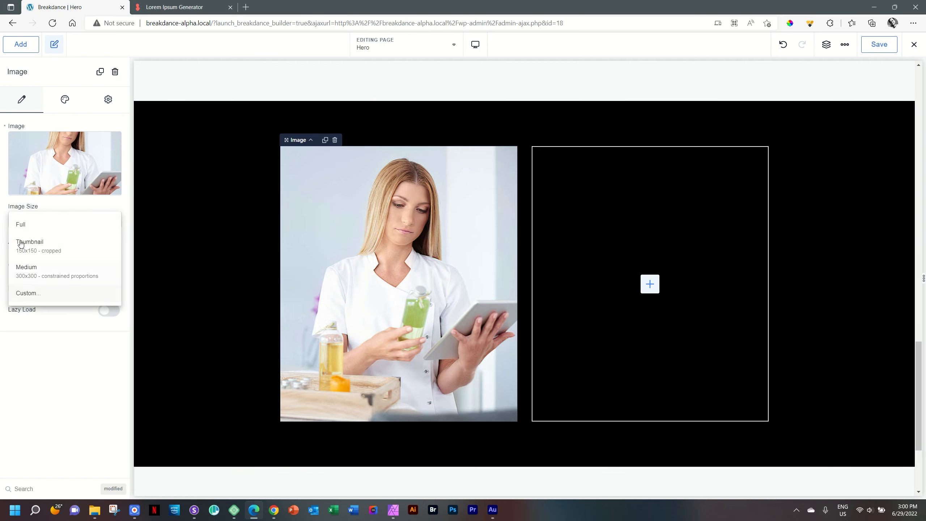
left_click(31, 227)
left_click(31, 222)
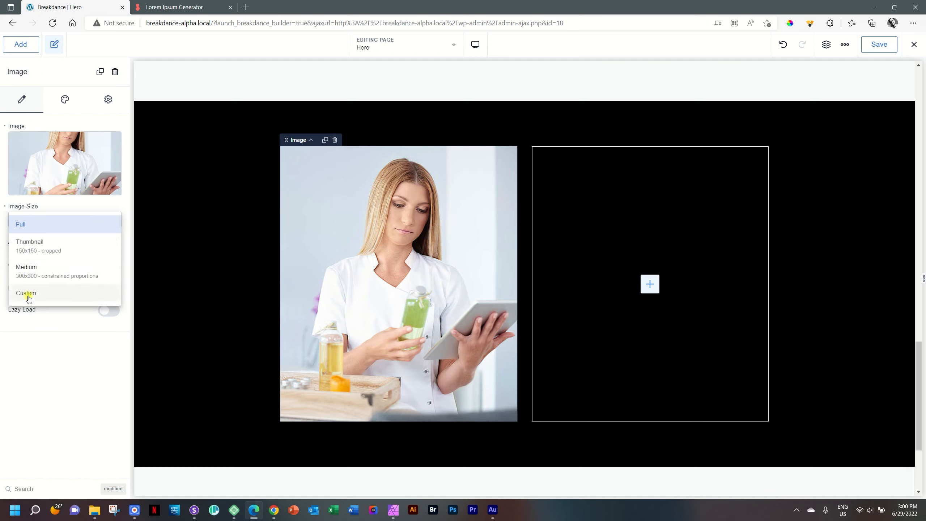
left_click(28, 293)
left_click(53, 221)
left_click(45, 234)
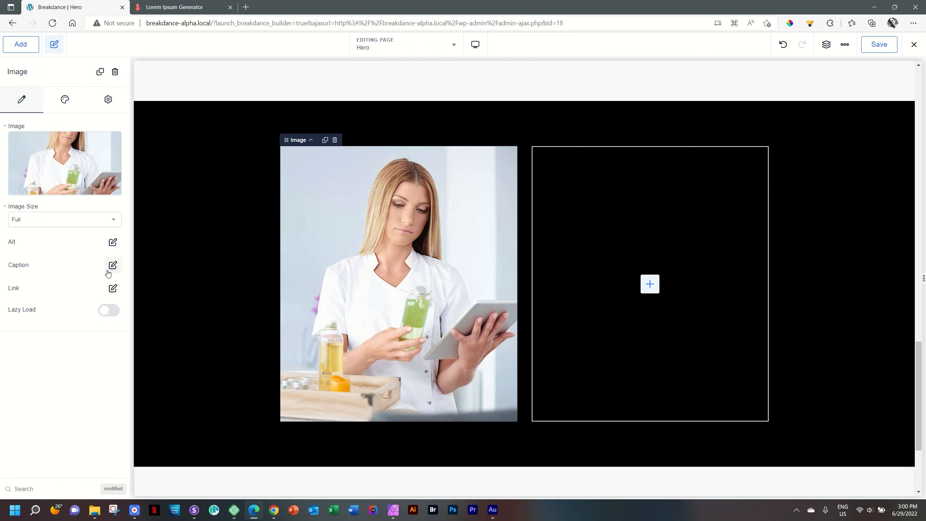
left_click(110, 312)
Step: Review the photo's size, effects and lightbox style settings, then show the structure tree
left_click(69, 100)
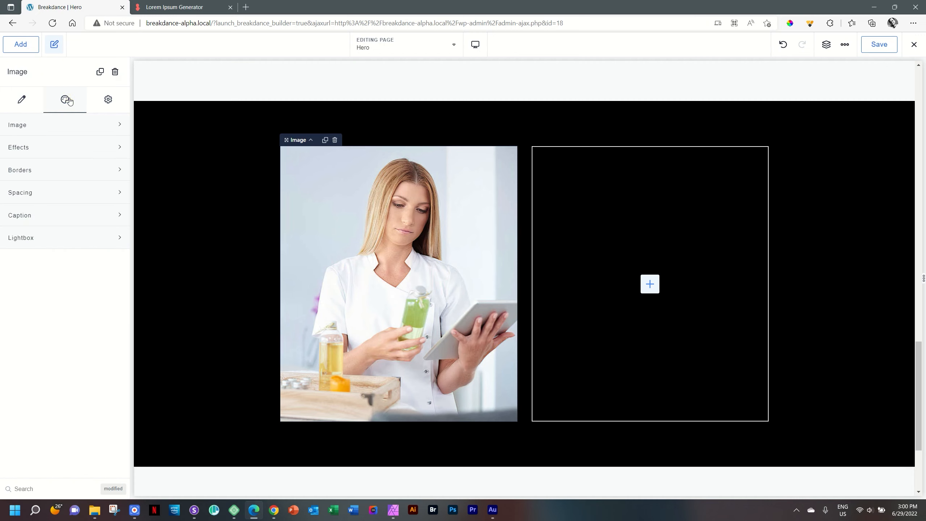
left_click(41, 133)
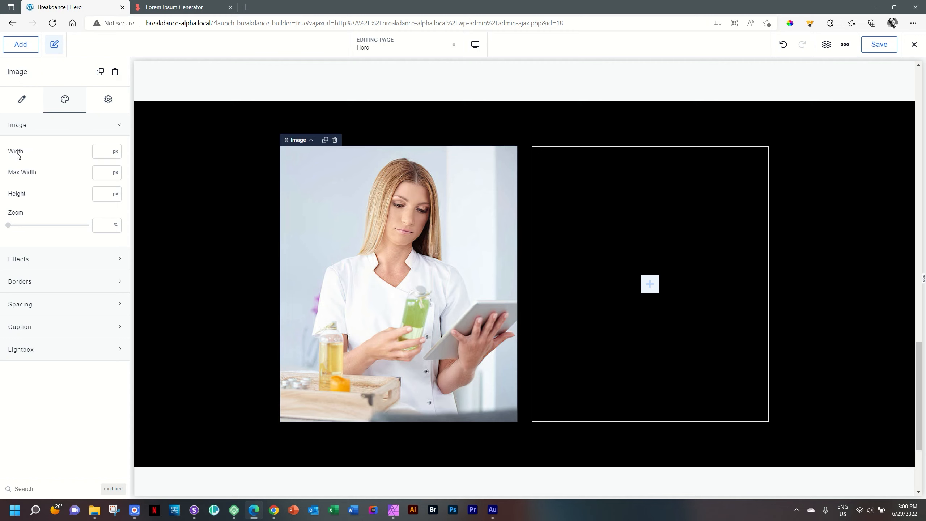
left_click(49, 258)
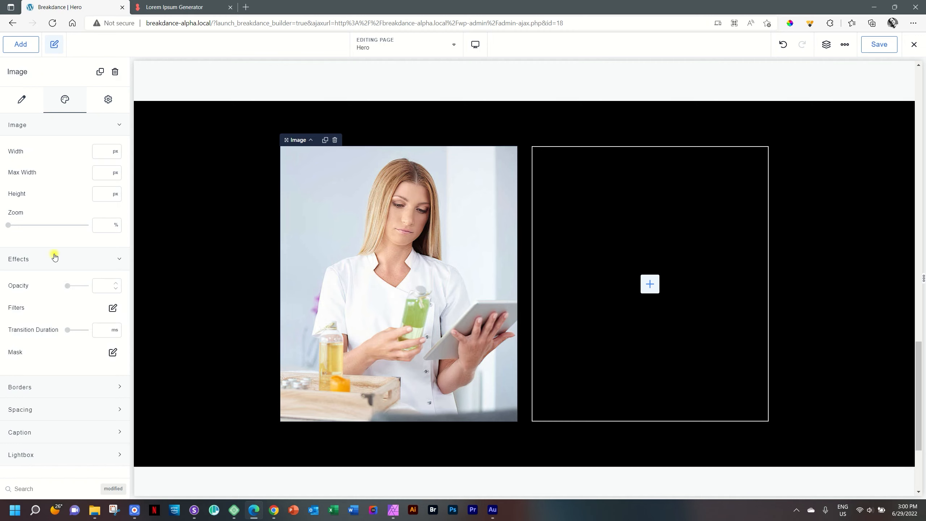
left_click(84, 259)
left_click(59, 127)
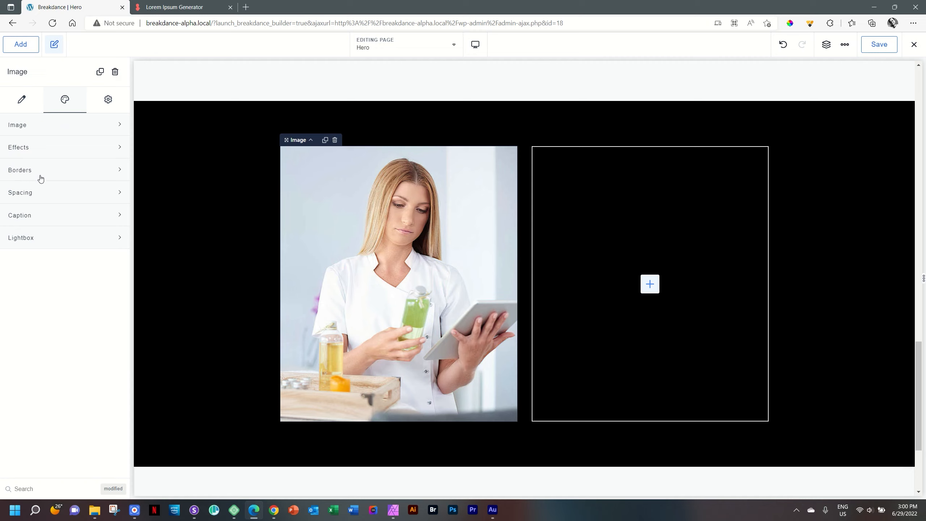
left_click(32, 237)
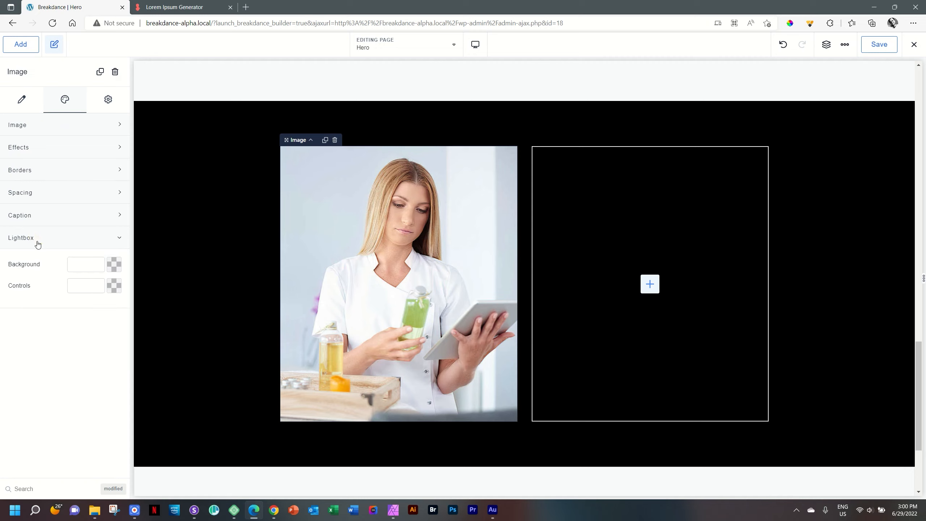
left_click(94, 239)
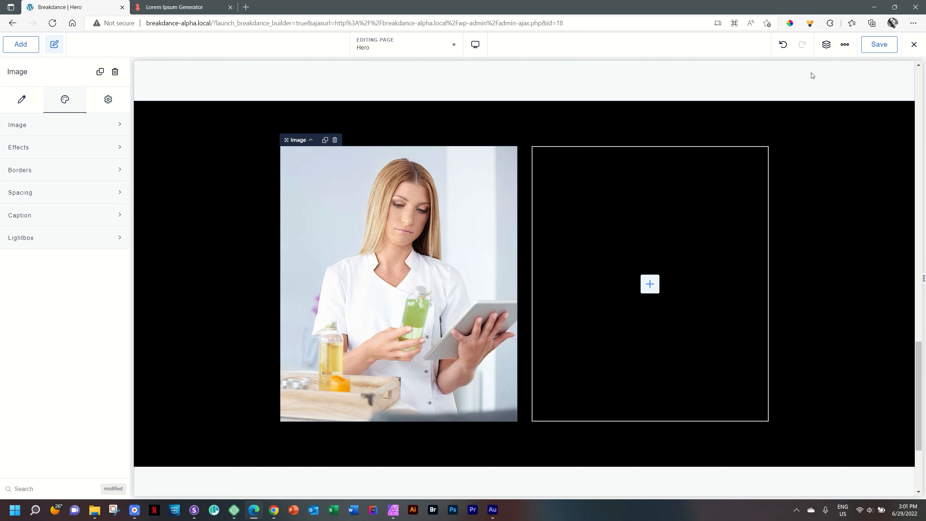
left_click(827, 46)
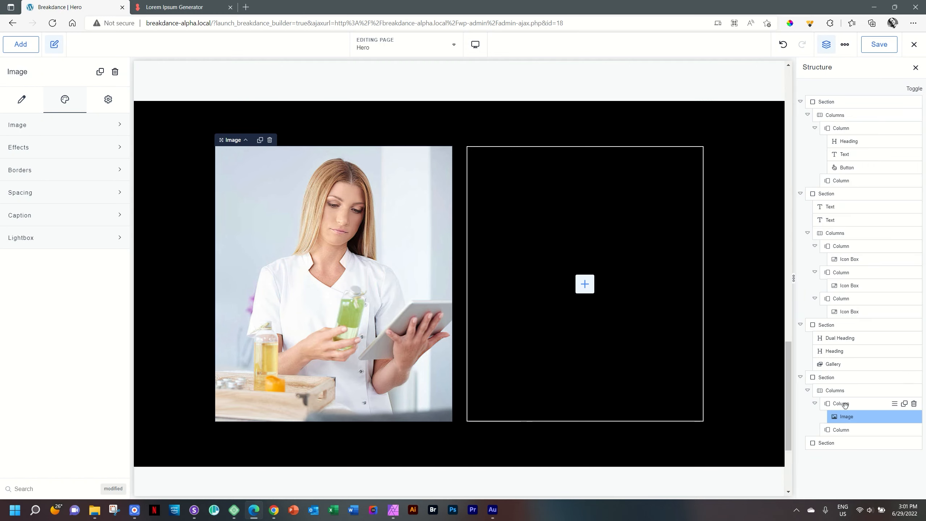
Step: Limit the Columns block to 800 px width and centre it in the black section
left_click(831, 392)
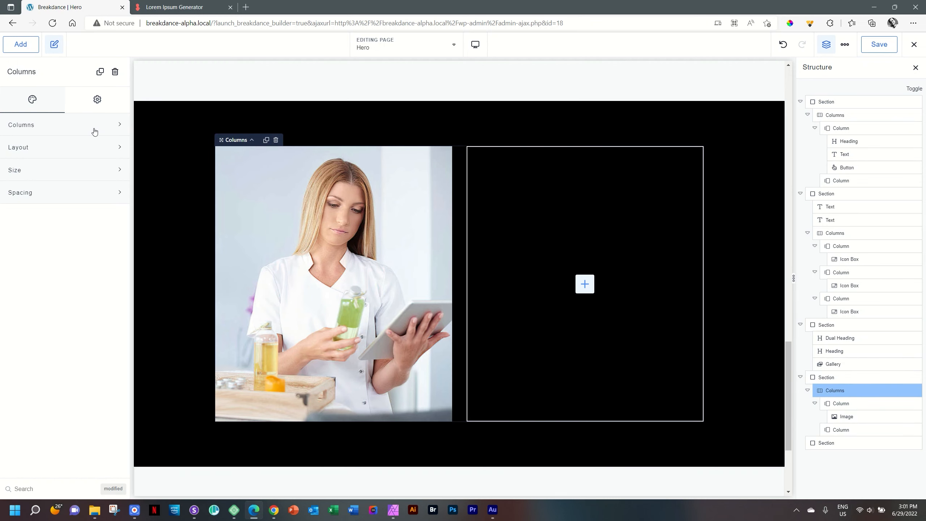
left_click(40, 171)
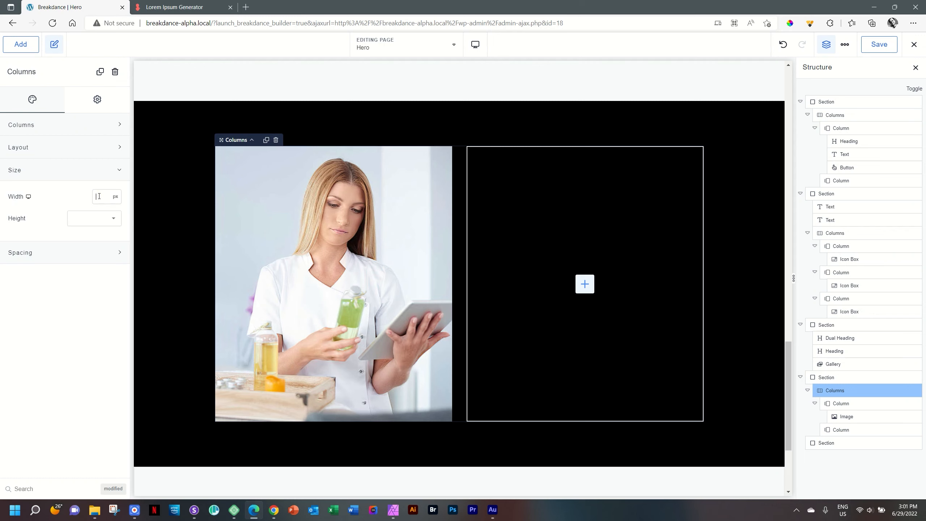
type("800")
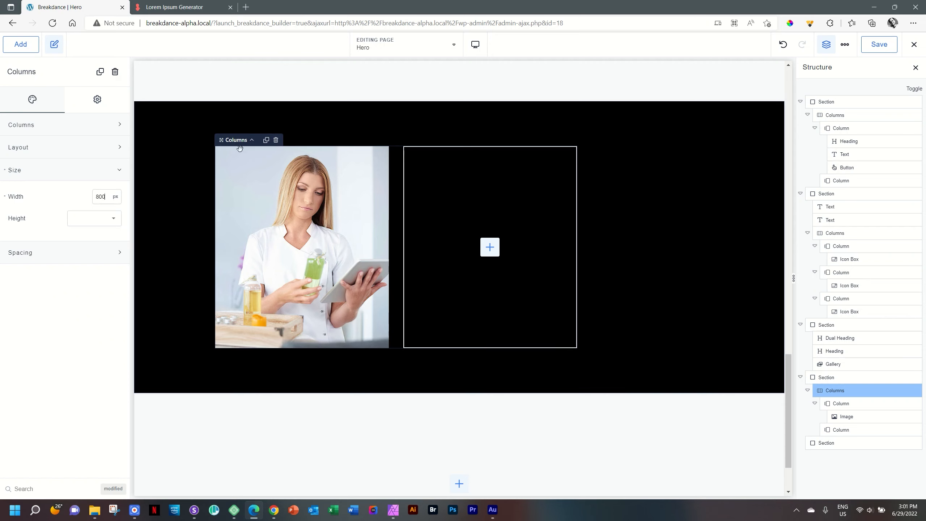
left_click(183, 135)
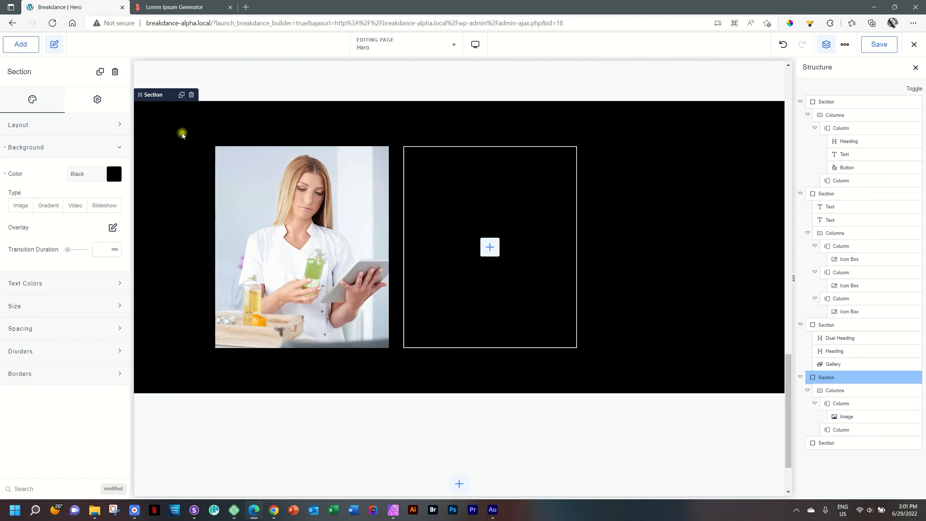
left_click(45, 132)
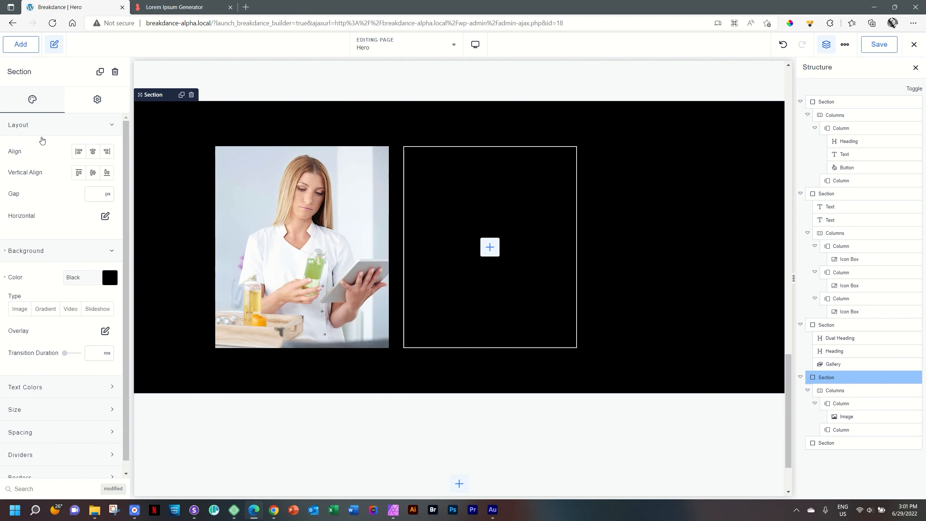
left_click(92, 152)
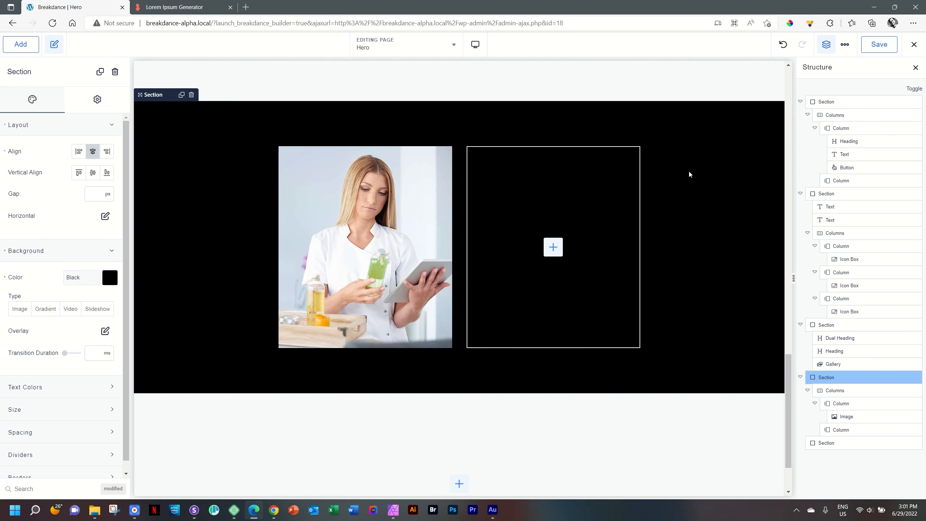
left_click(380, 209)
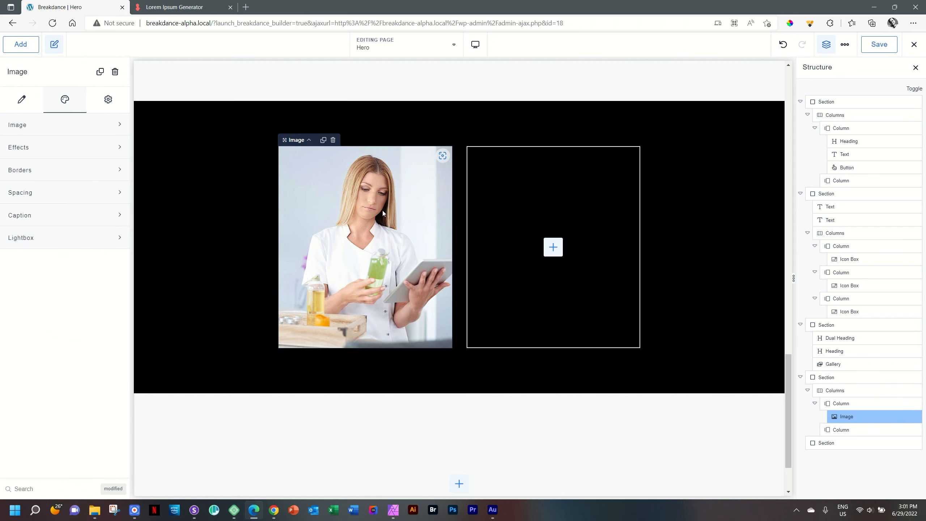
Step: Search 'soc' and add Social Icons (Facebook, Twitter, Instagram, LinkedIn, YouTube) below the photo
left_click(28, 50)
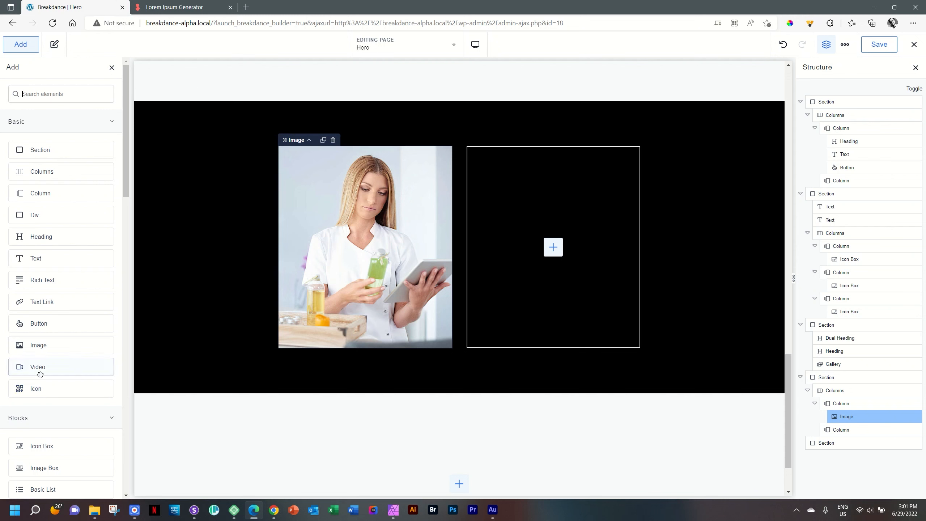
scroll(43, 372, "down", 10)
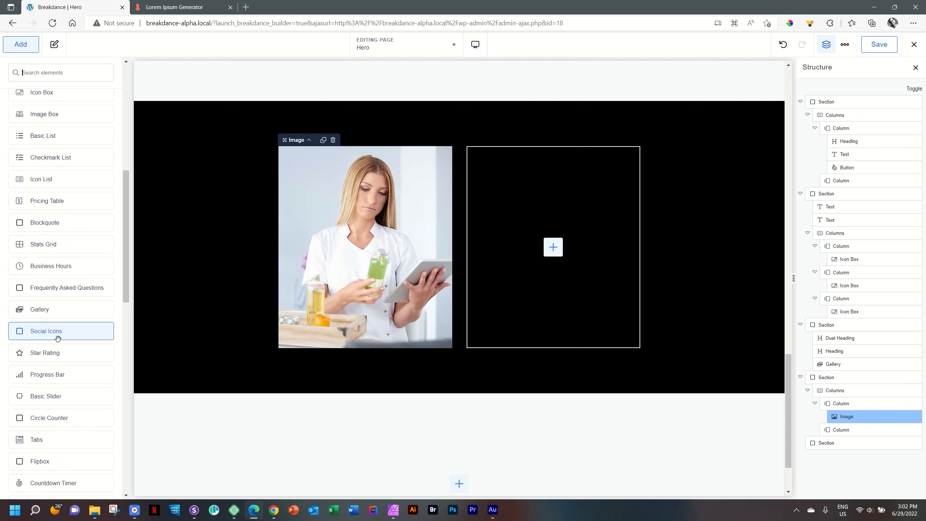
scroll(57, 339, "up", 10)
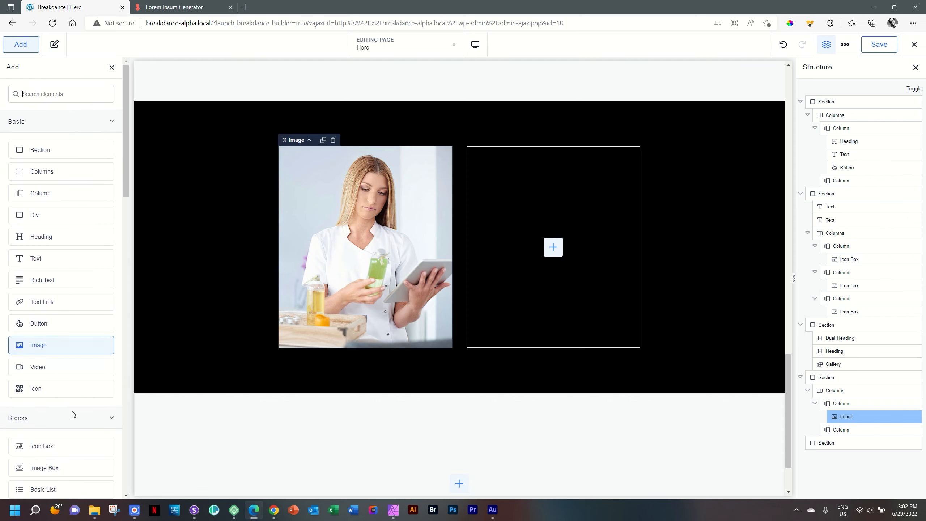
left_click(57, 99)
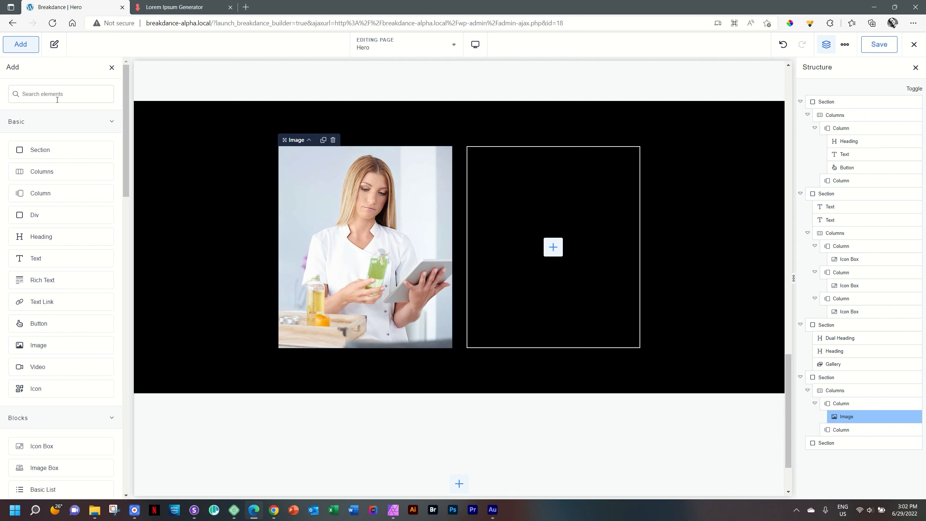
type("social")
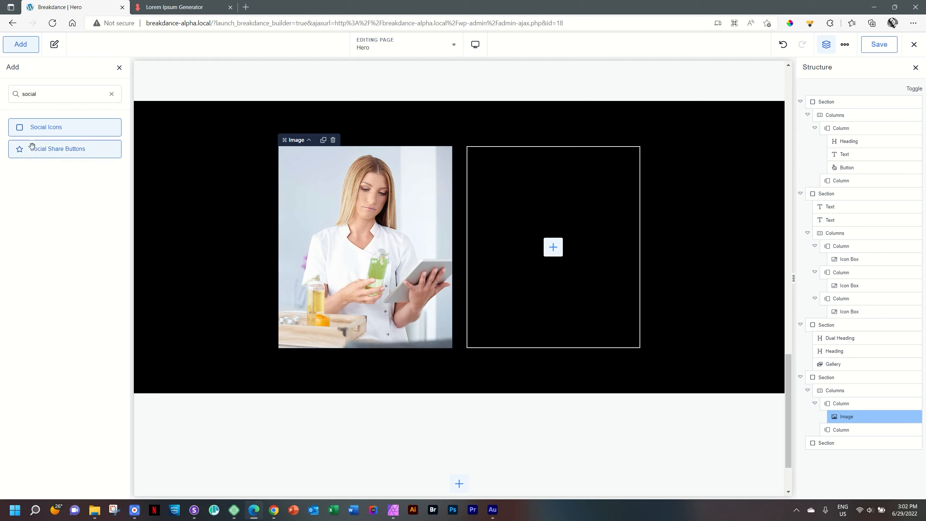
left_click(51, 131)
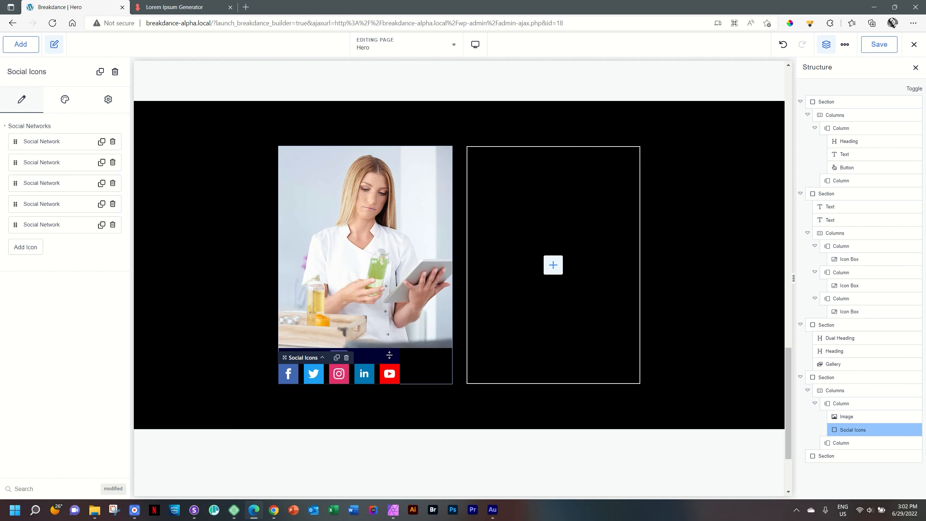
Step: Select the Social Icons row and confirm the first network stays Facebook
left_click(385, 327)
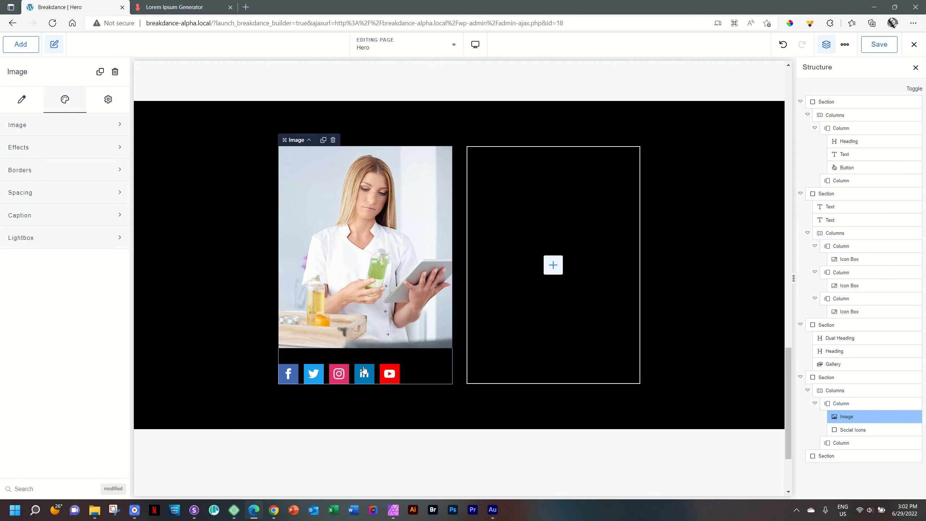
left_click(287, 376)
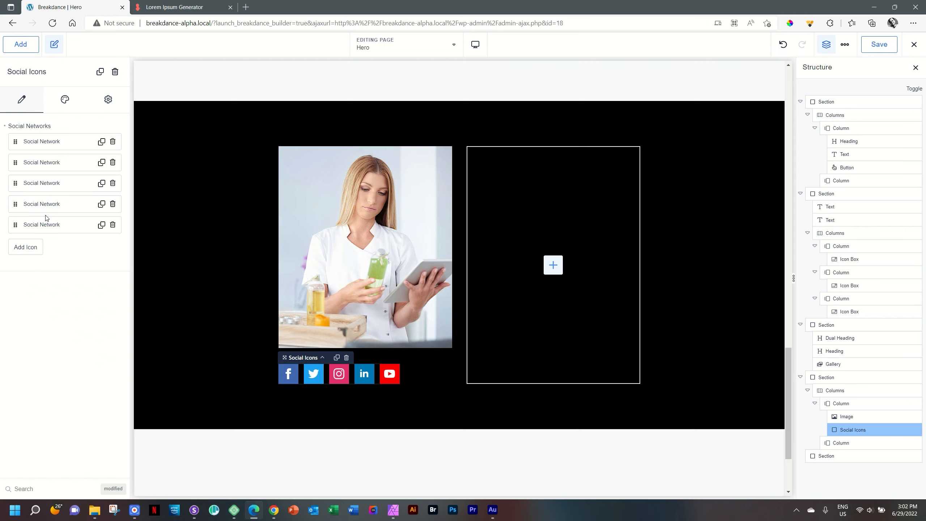
left_click(40, 141)
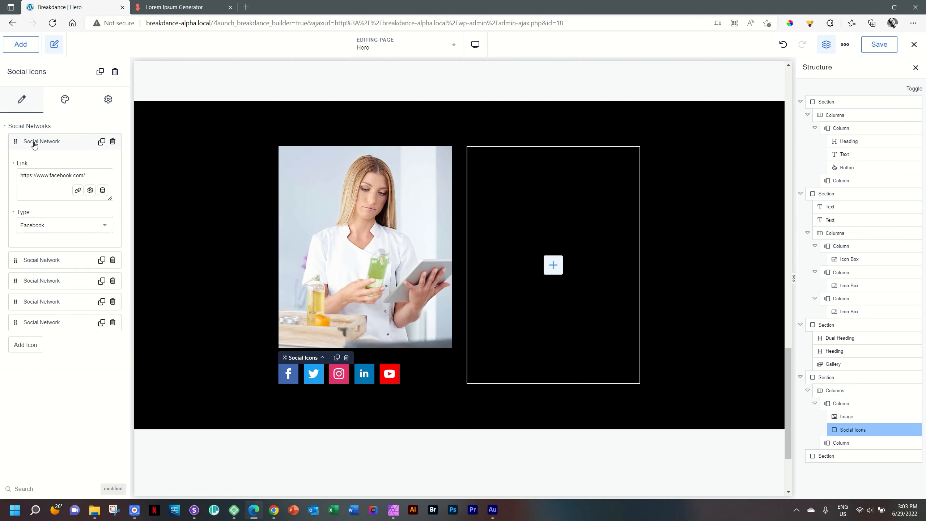
left_click(53, 227)
mouse_move(107, 256)
left_mouse_down()
mouse_move(104, 318)
mouse_move(102, 251)
left_mouse_up()
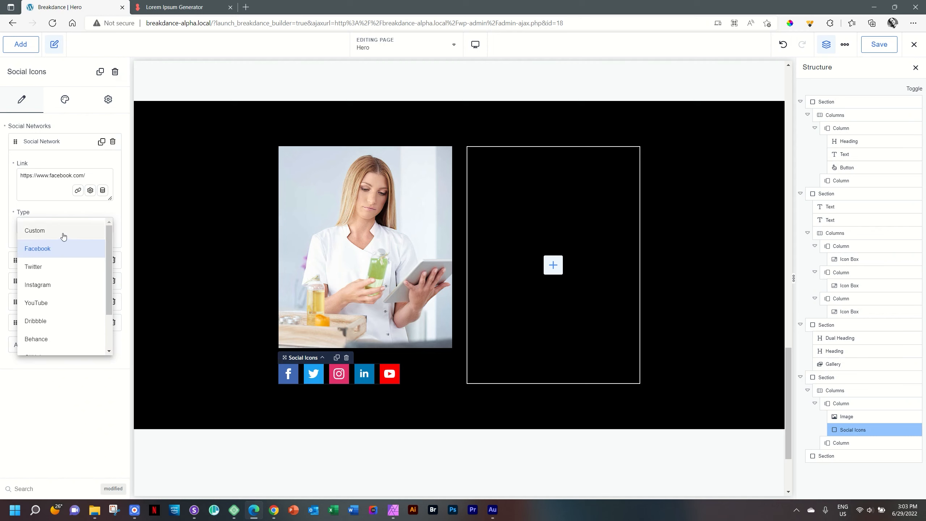
left_click(50, 162)
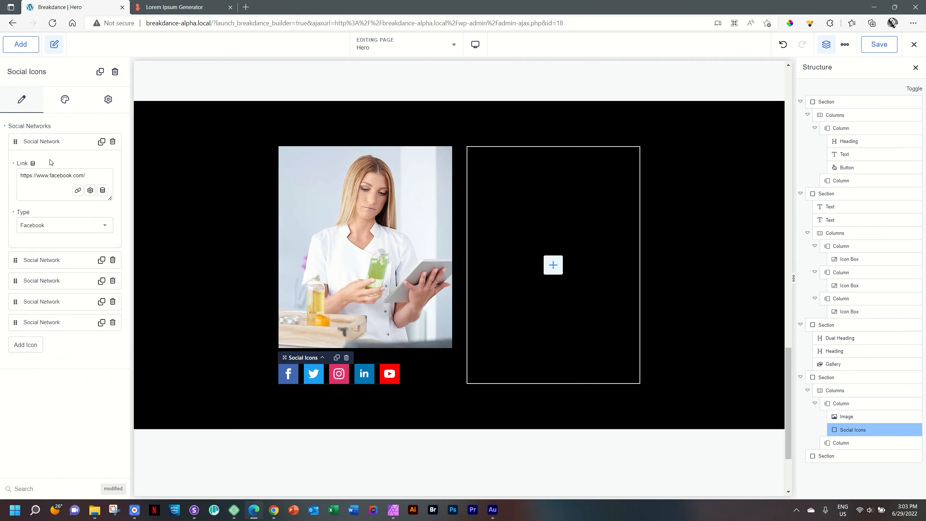
left_click(49, 142)
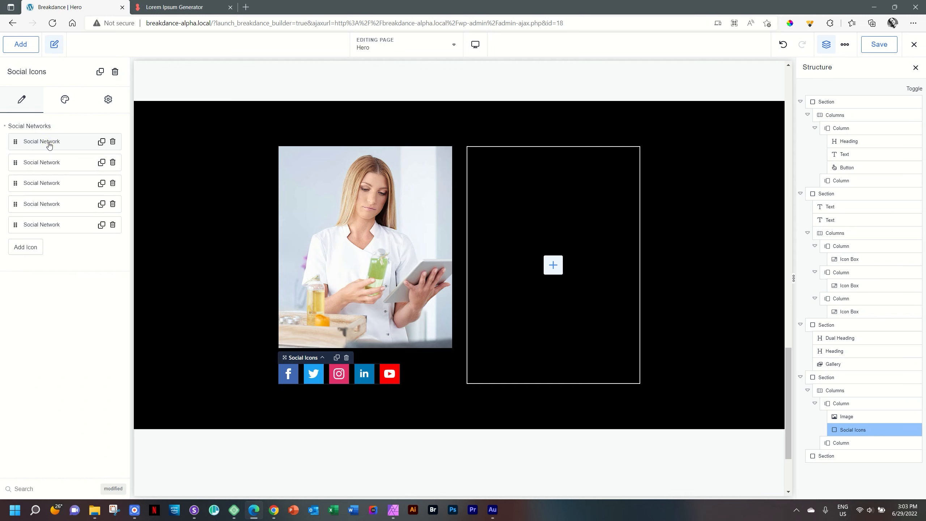
left_click(49, 142)
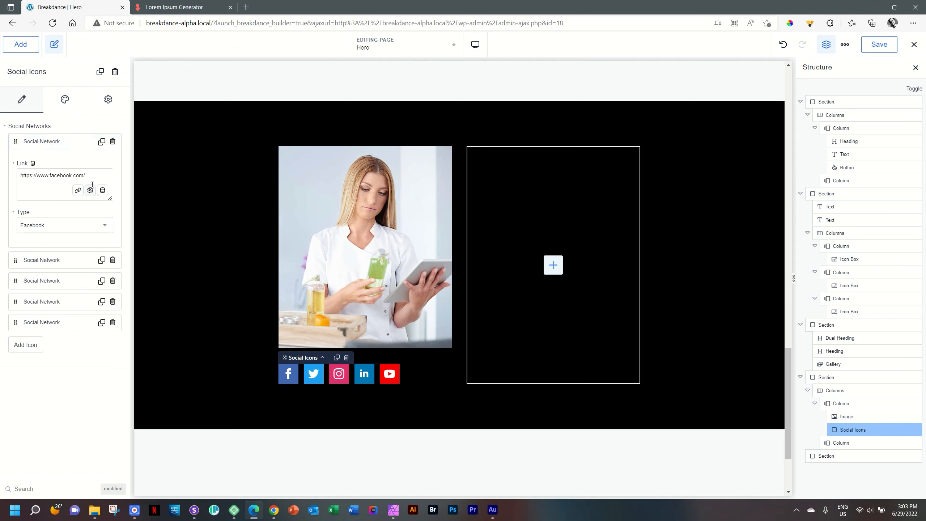
left_click(55, 142)
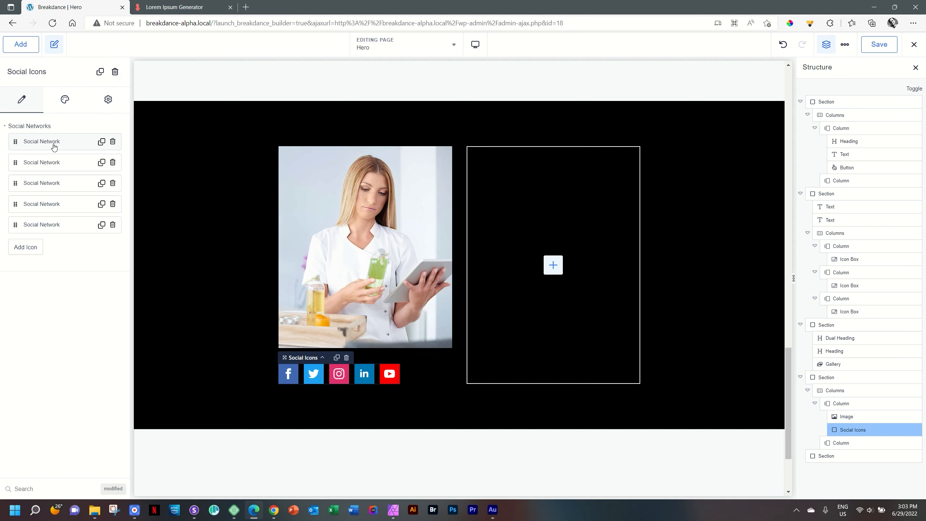
Step: Add two extra social networks, set one to Custom, then delete both again
left_click(15, 272)
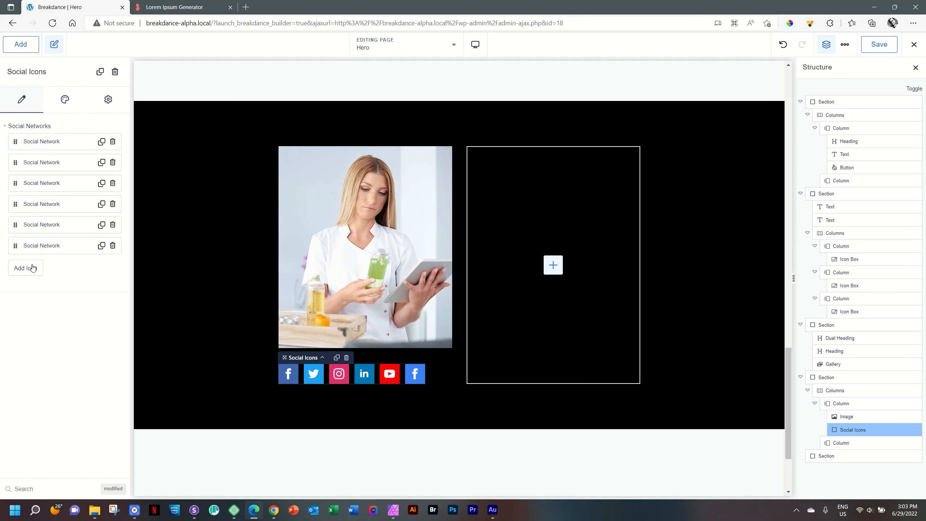
left_click(29, 272)
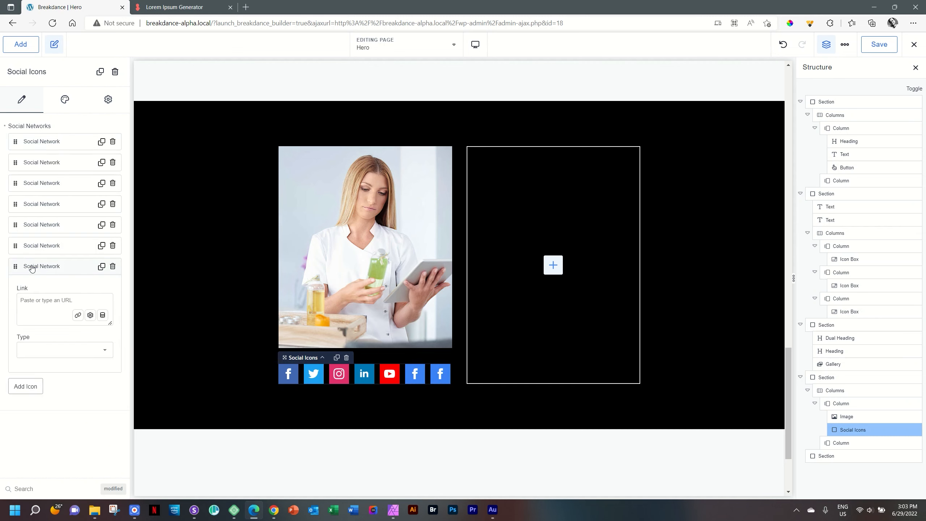
left_click(32, 351)
left_click(34, 356)
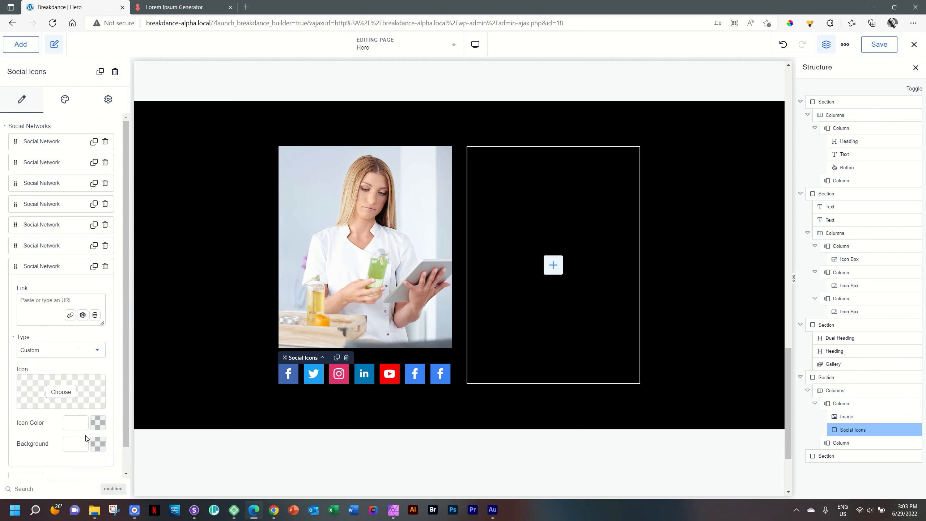
left_click(105, 266)
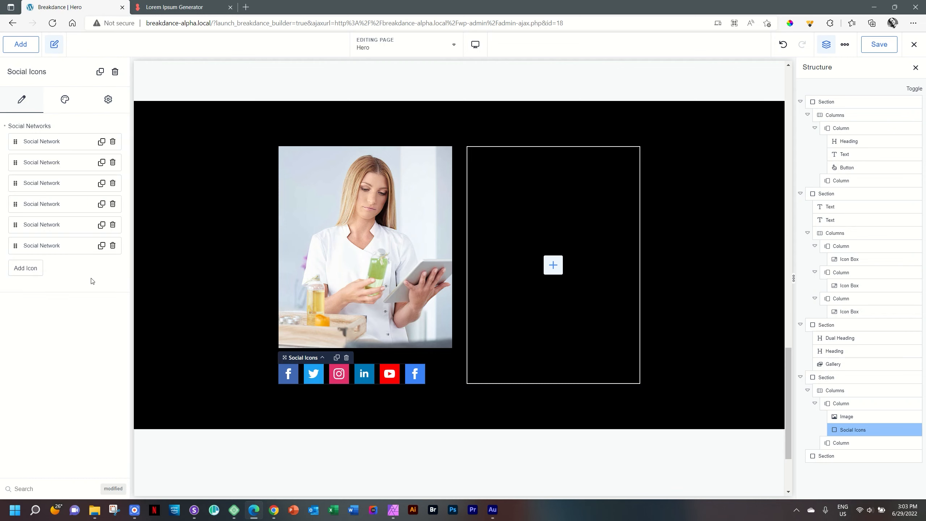
left_click(112, 245)
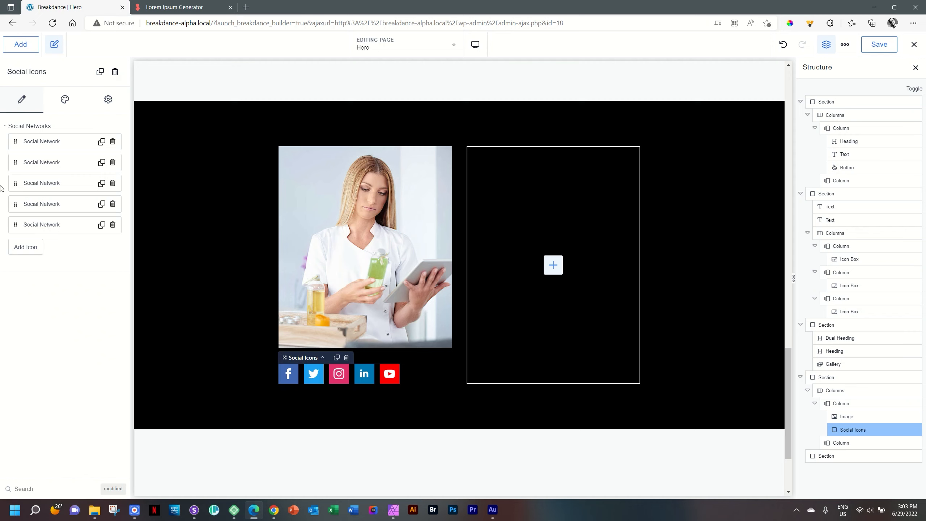
left_click(65, 103)
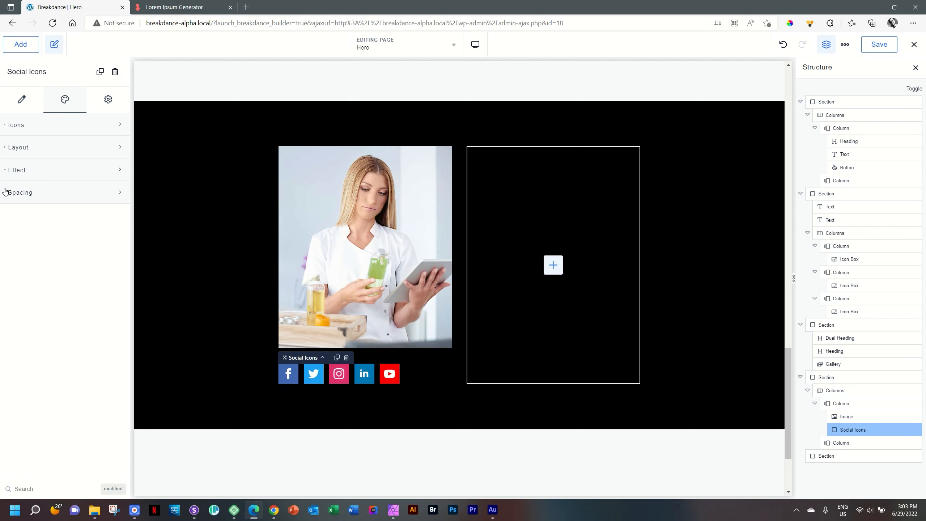
Step: Set the social icons' icon colour to the White preset
left_click(15, 126)
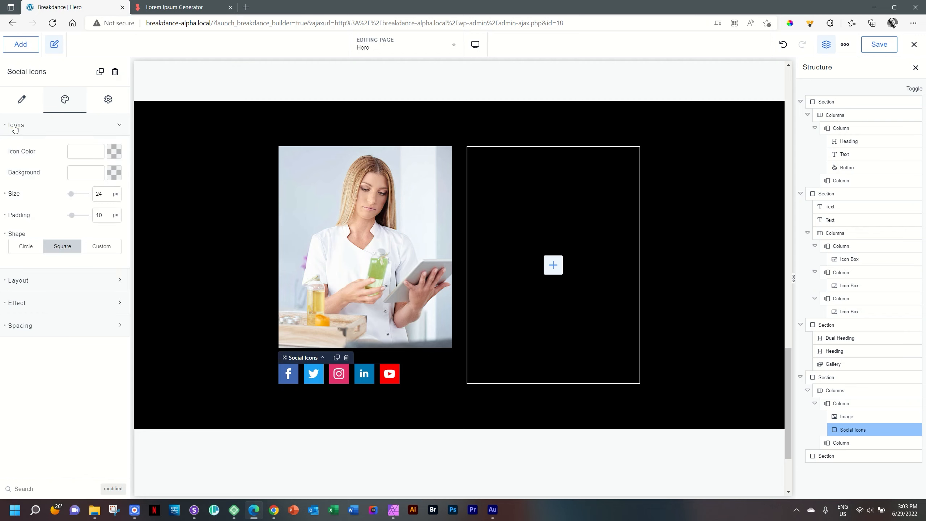
left_click(112, 150)
left_click_drag(88, 189, 36, 184)
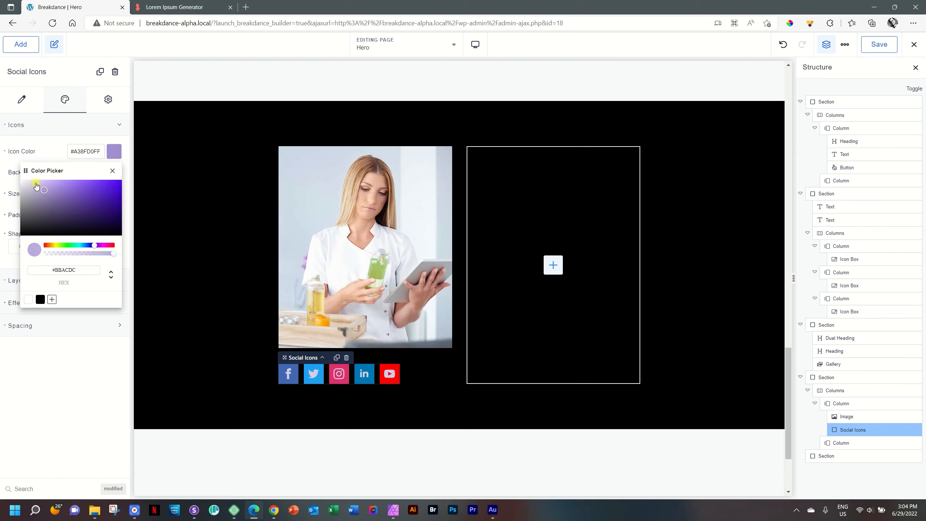
left_click_drag(94, 245, 114, 245)
left_click_drag(44, 190, 4, 164)
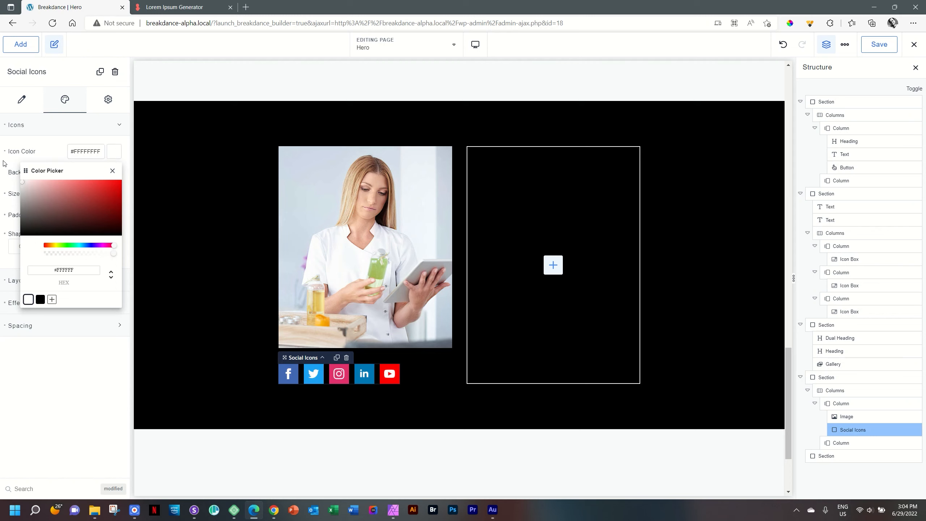
left_click(28, 299)
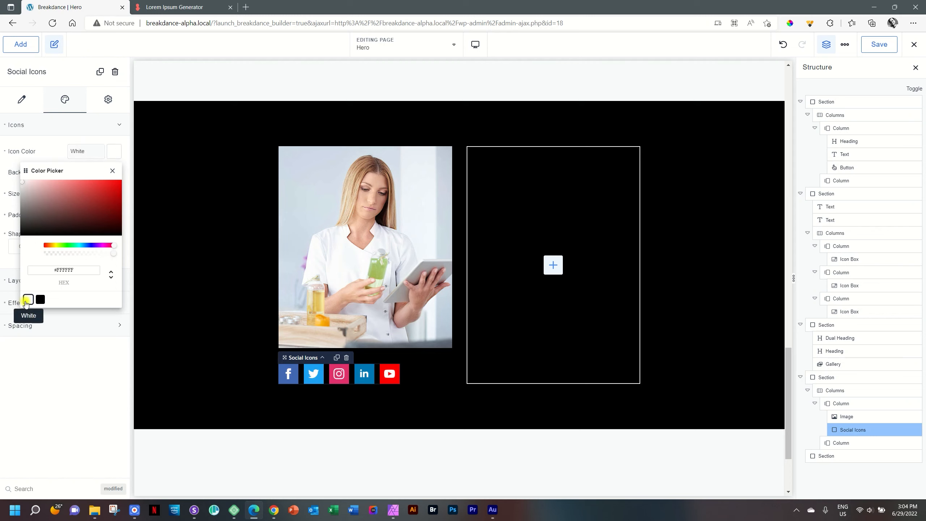
left_click(112, 172)
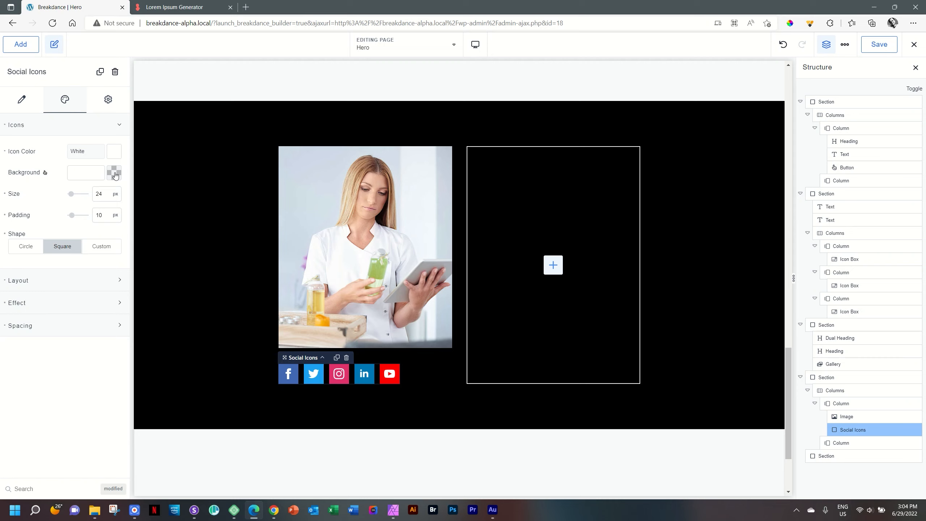
Step: After trying square and a 38 px custom radius, make the icons circular
left_click(22, 251)
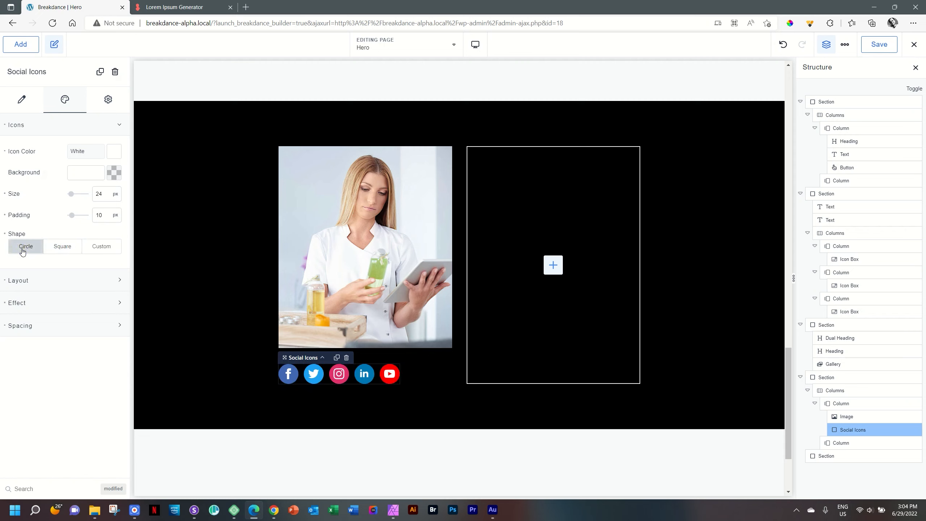
left_click(60, 250)
left_click(108, 247)
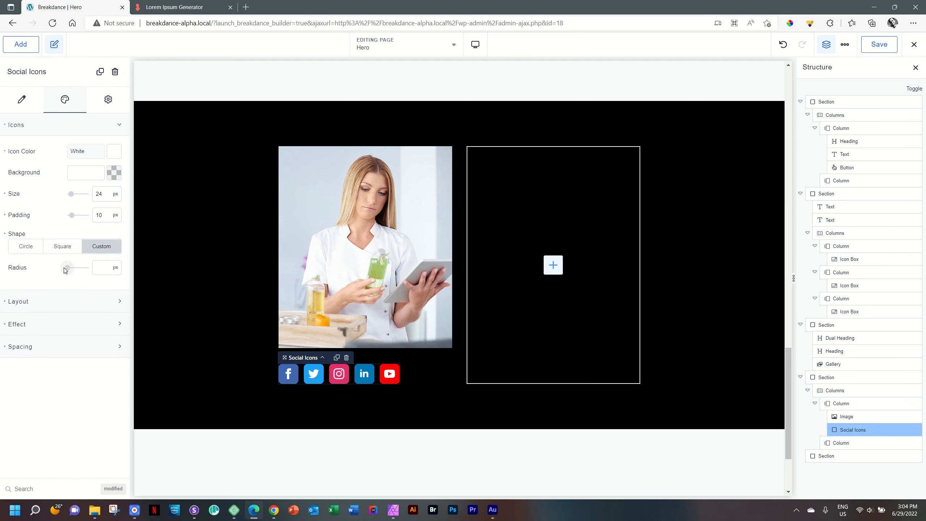
mouse_move(67, 268)
left_mouse_down()
mouse_move(85, 268)
mouse_move(53, 271)
mouse_move(86, 267)
left_mouse_up()
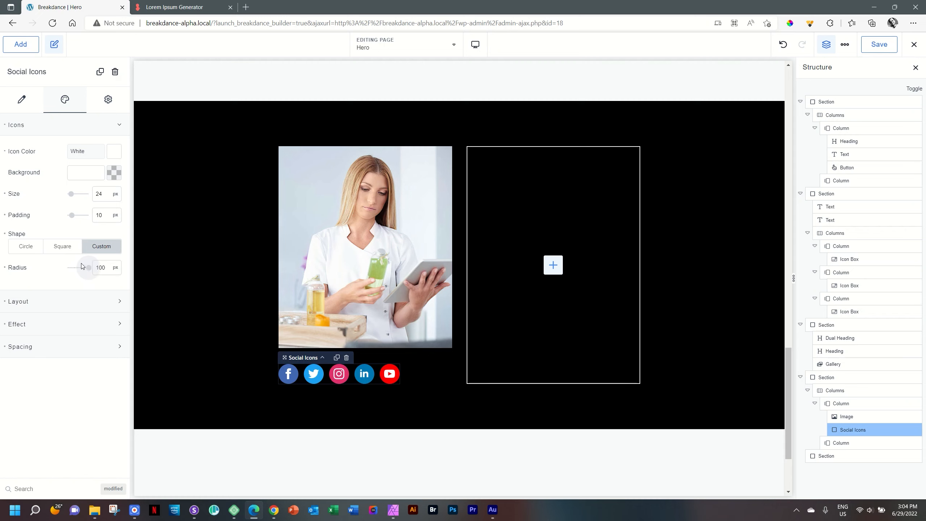
left_click(31, 247)
left_click(75, 248)
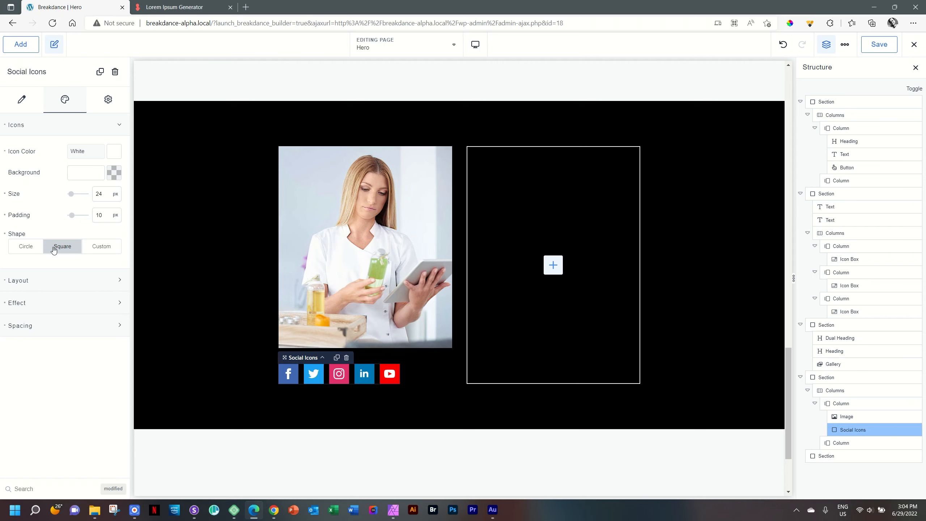
left_click(31, 246)
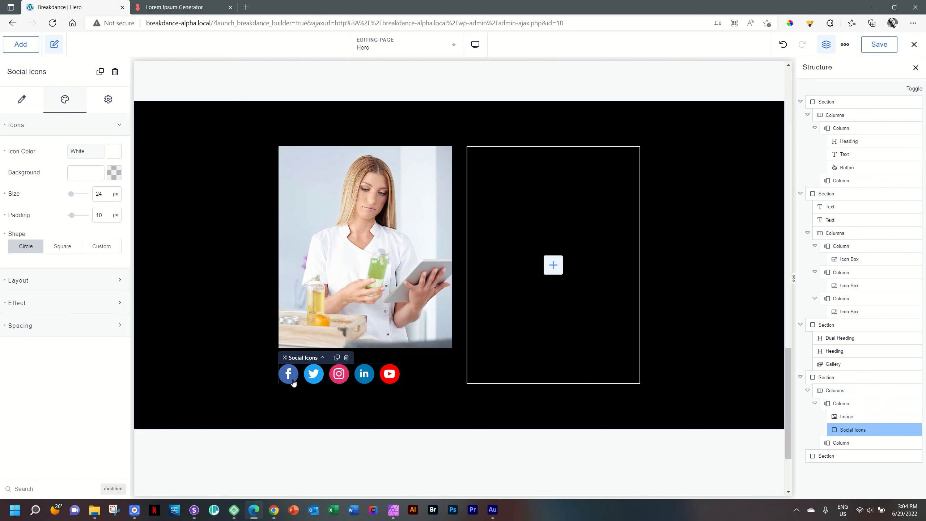
Step: Make the icon background fully transparent and set the icon size to 20
left_click(114, 173)
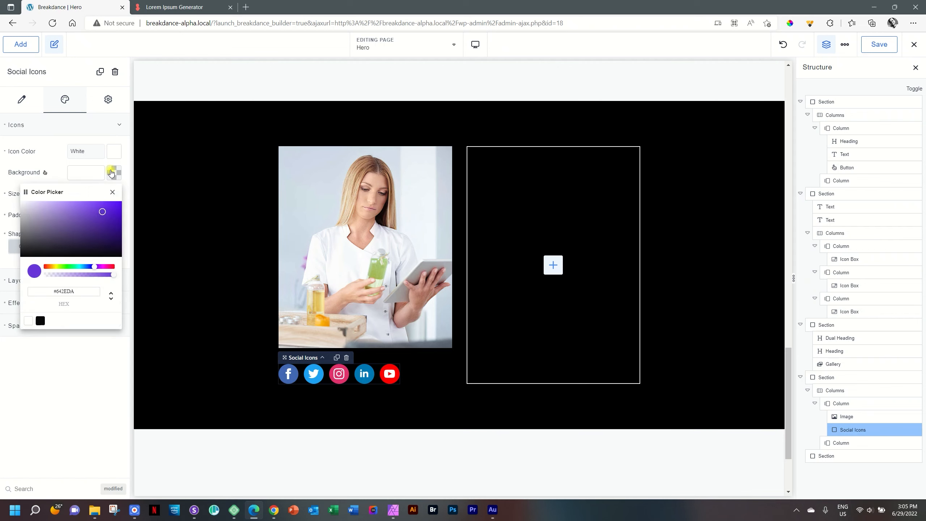
left_click_drag(113, 274, 43, 275)
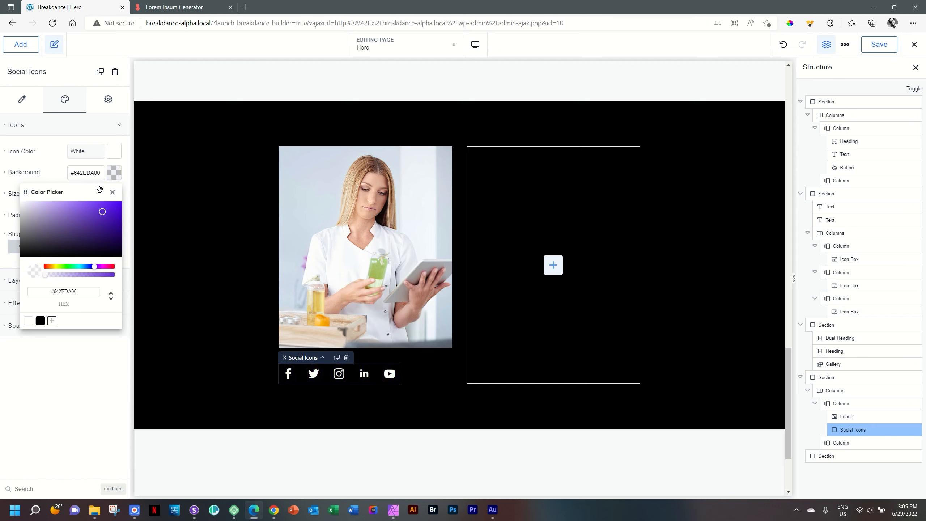
left_click(115, 174)
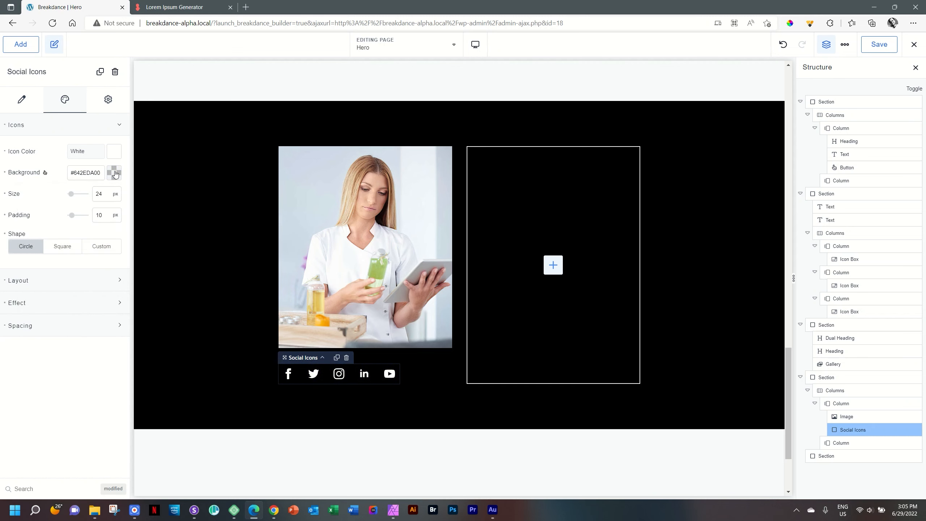
double_click(100, 193)
type("20")
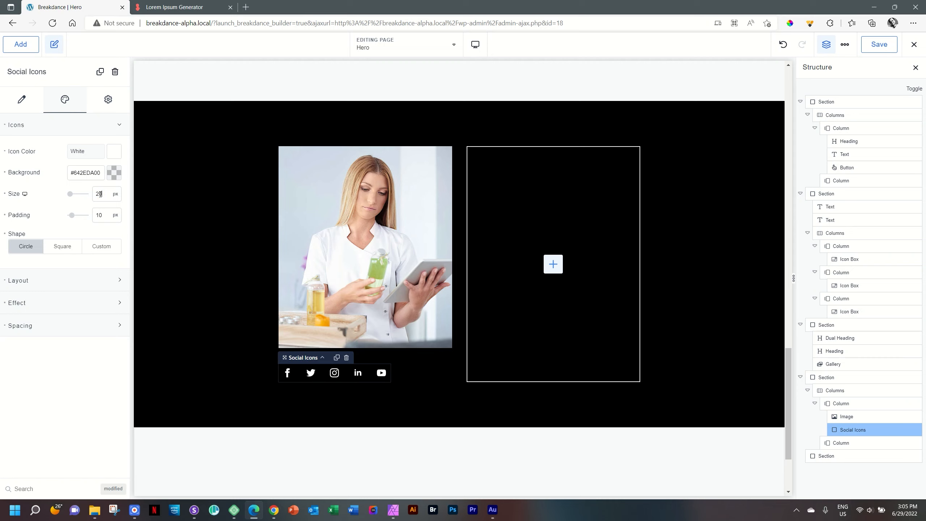
Step: Set the social icons' padding to 10 px
left_click(4, 215)
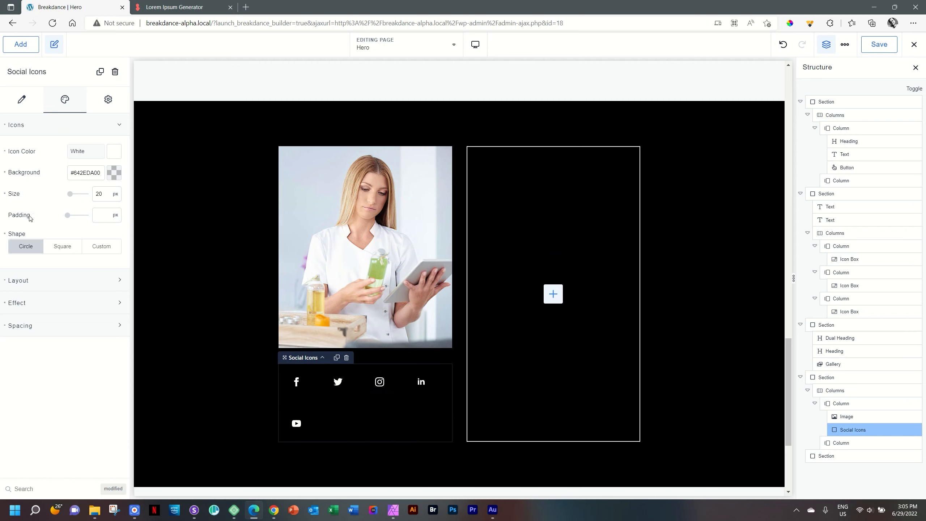
left_click(71, 216)
left_click_drag(71, 215, 74, 216)
left_click(4, 215)
left_click(69, 217)
left_click_drag(69, 218, 84, 217)
type("5")
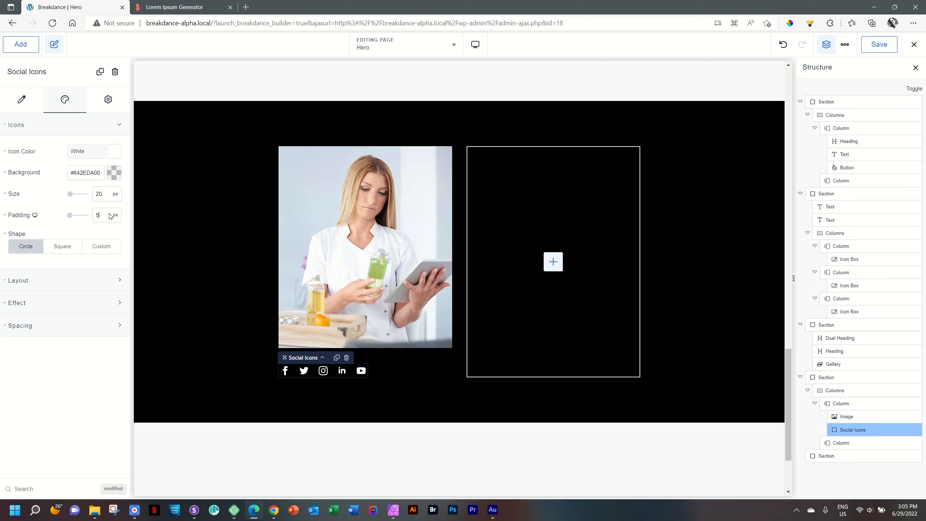
left_click_drag(112, 218, 84, 214)
type("10")
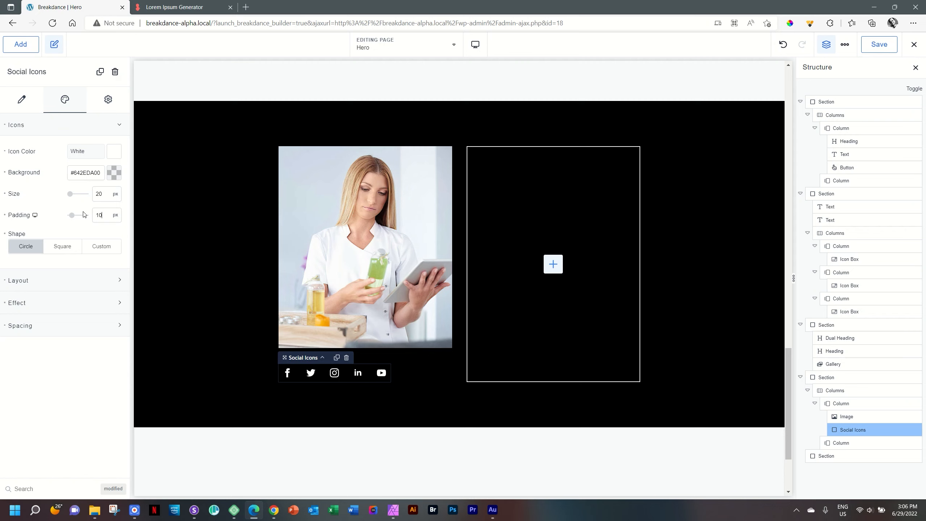
Step: Keep the social icons in a horizontal row and select their Space Between value
left_click(61, 131)
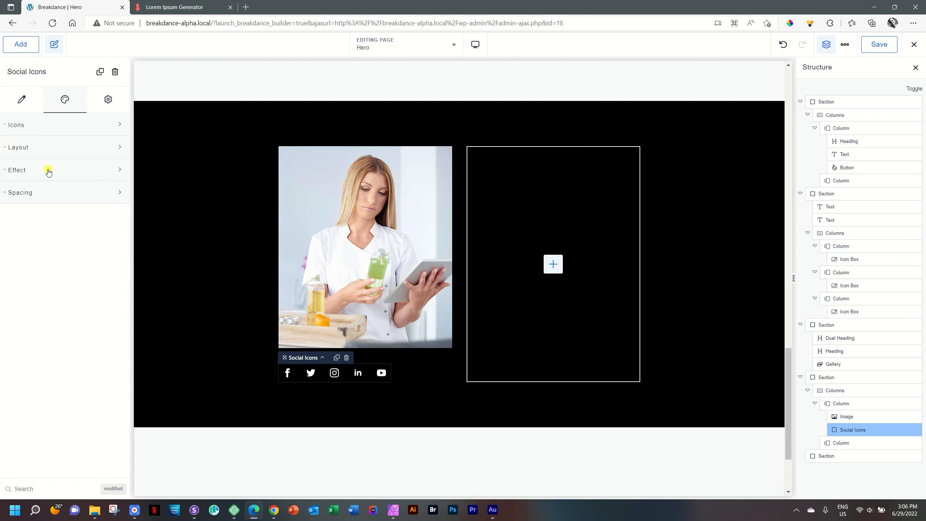
left_click(49, 156)
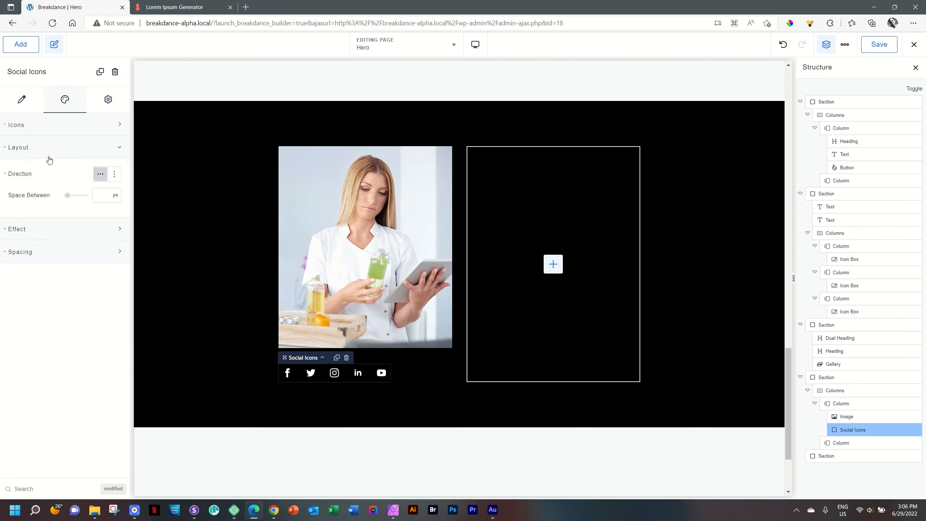
left_click(115, 175)
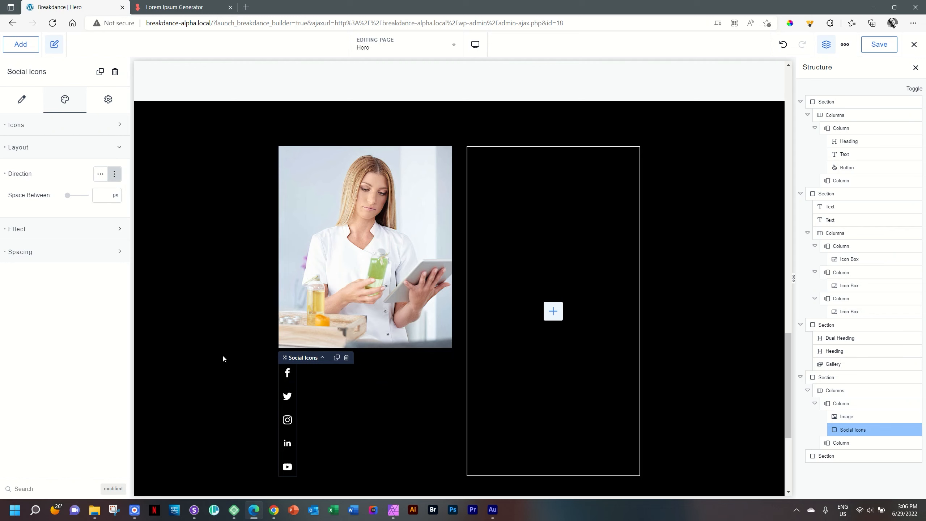
left_click(114, 176)
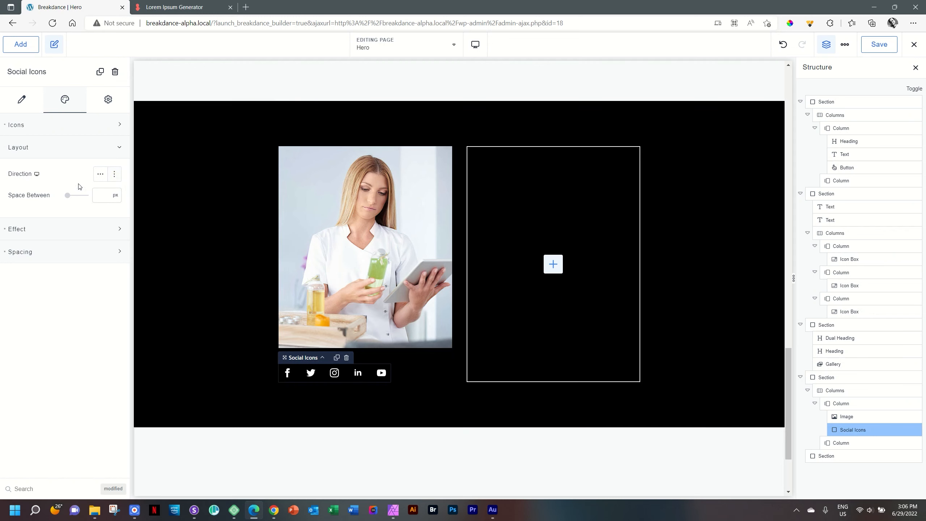
mouse_move(67, 196)
left_mouse_down()
mouse_move(77, 196)
mouse_move(68, 198)
left_mouse_up()
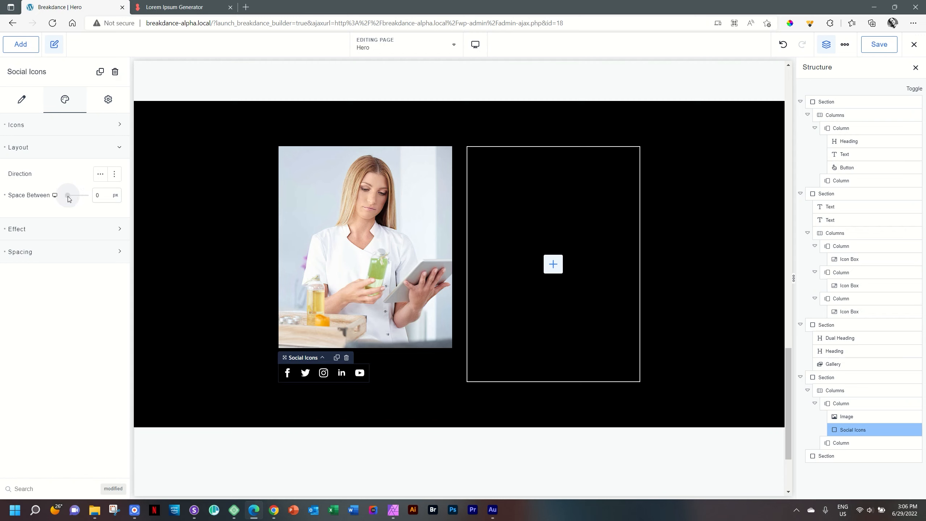
left_click(63, 128)
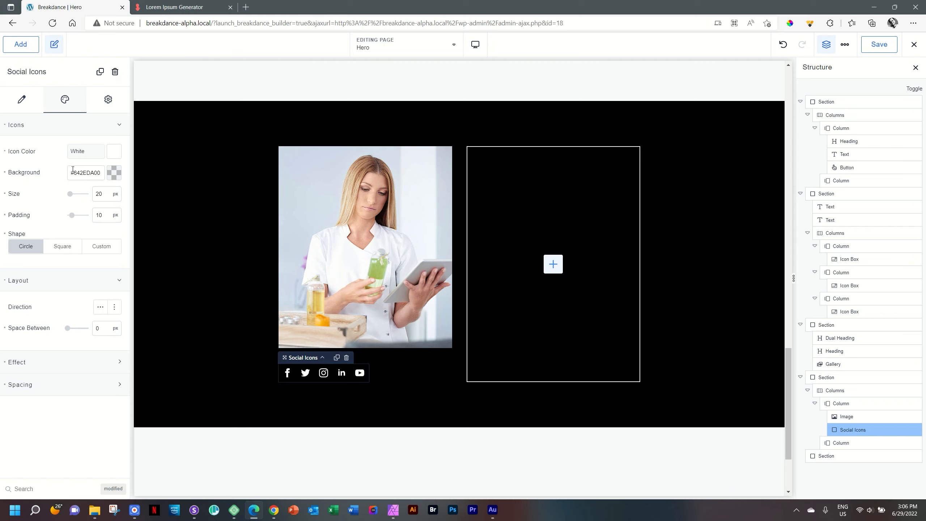
left_click(43, 128)
left_click(41, 150)
left_click(41, 149)
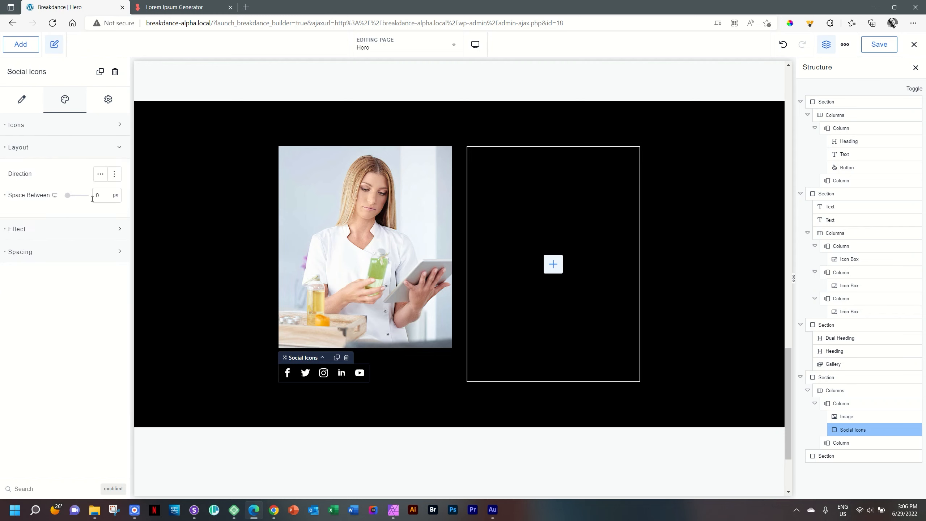
left_click_drag(99, 196, 89, 196)
Step: Set the icon spacing to 5 px and the hover scale to 1.3
type("5")
left_click(42, 152)
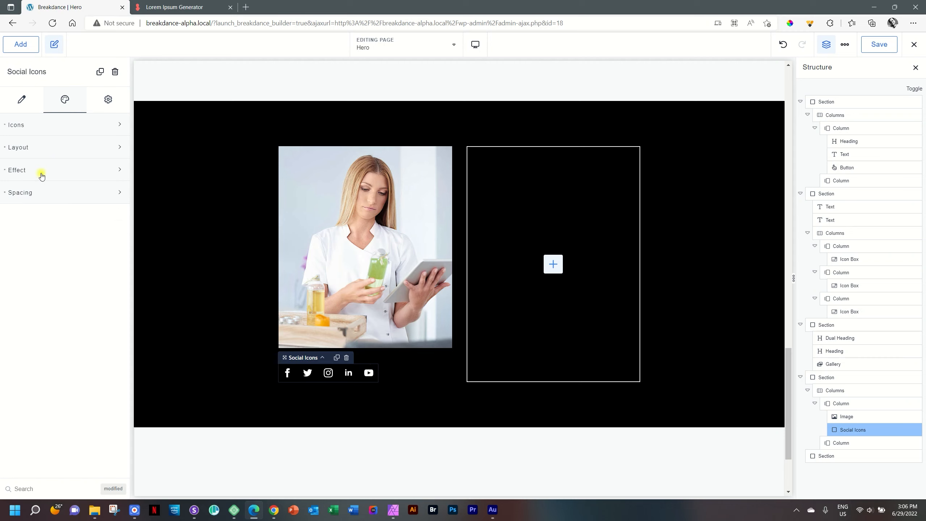
left_click(39, 172)
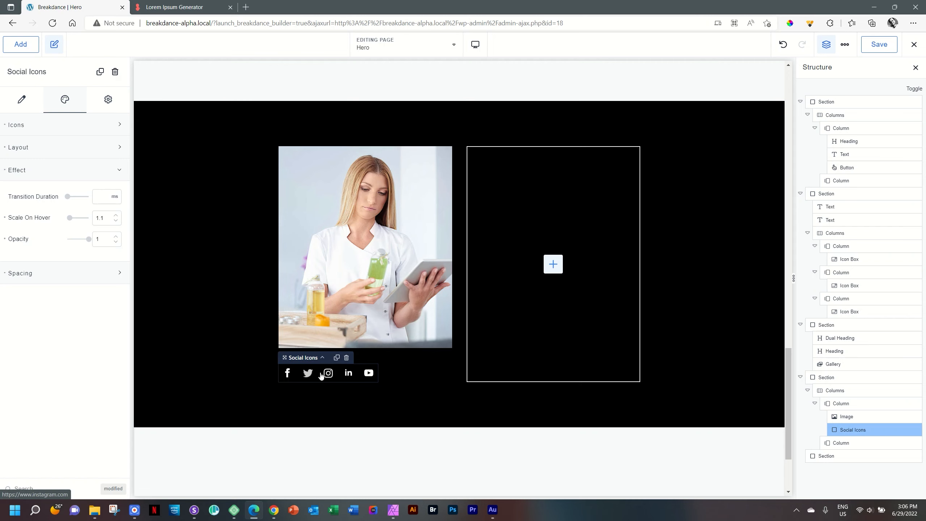
left_click_drag(68, 218, 74, 219)
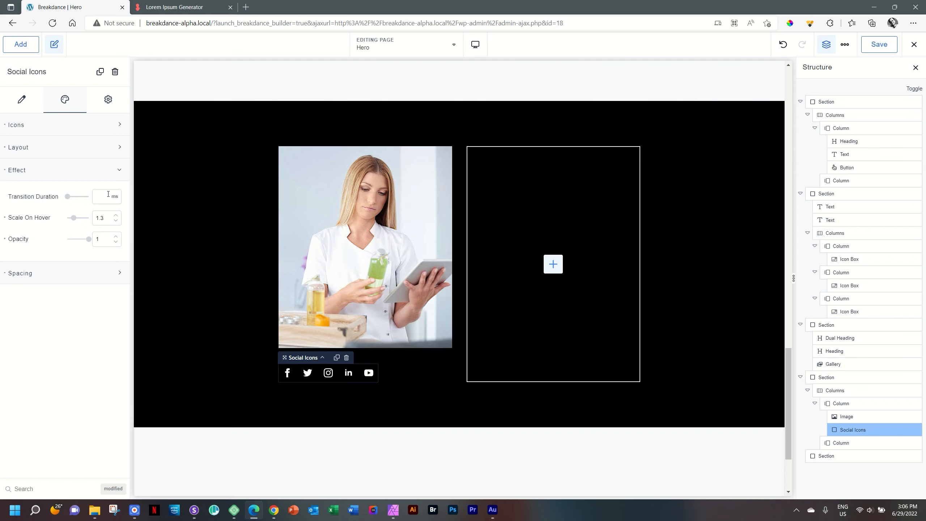
Step: Try transition durations of 500 and 1000, then leave the field empty
left_click(98, 195)
type("500")
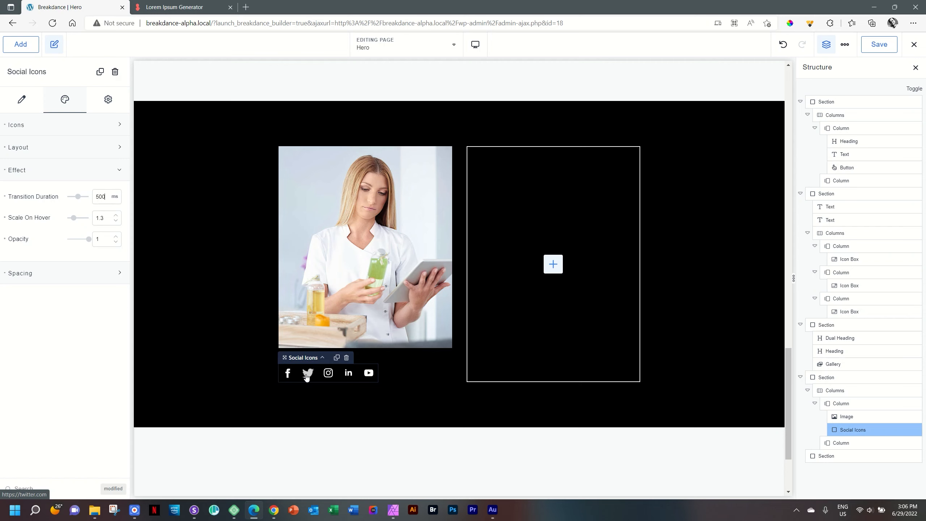
double_click(101, 195)
type("1000")
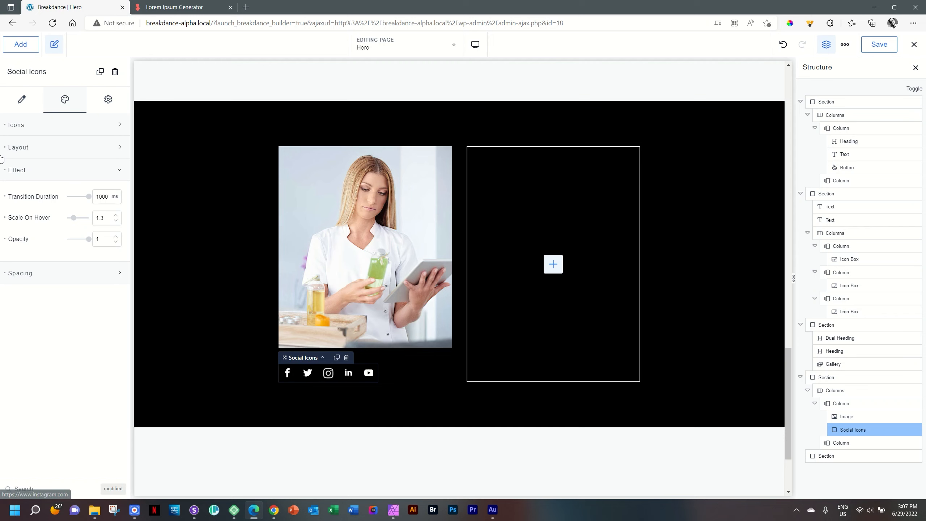
left_click(5, 197)
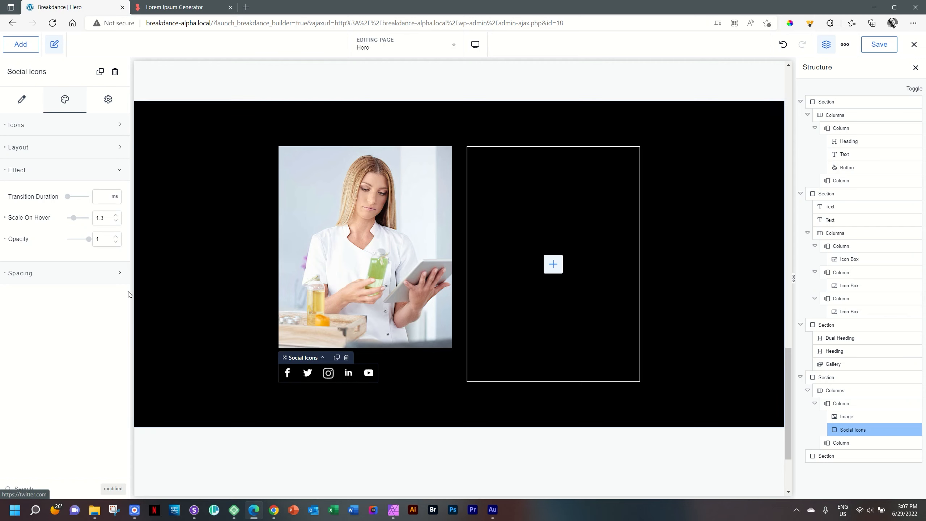
Step: Collapse the icons' effect and spacing settings, then start adding content to the empty right column
left_click(25, 175)
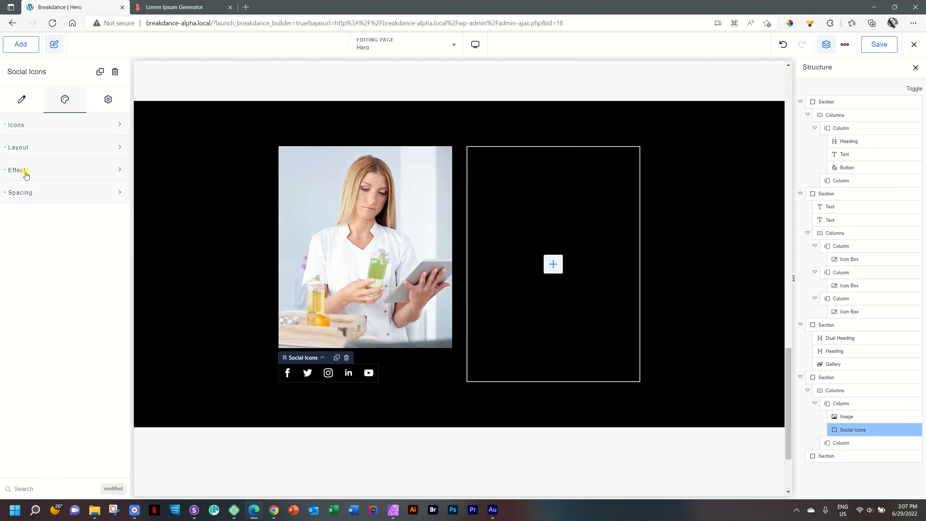
left_click(21, 193)
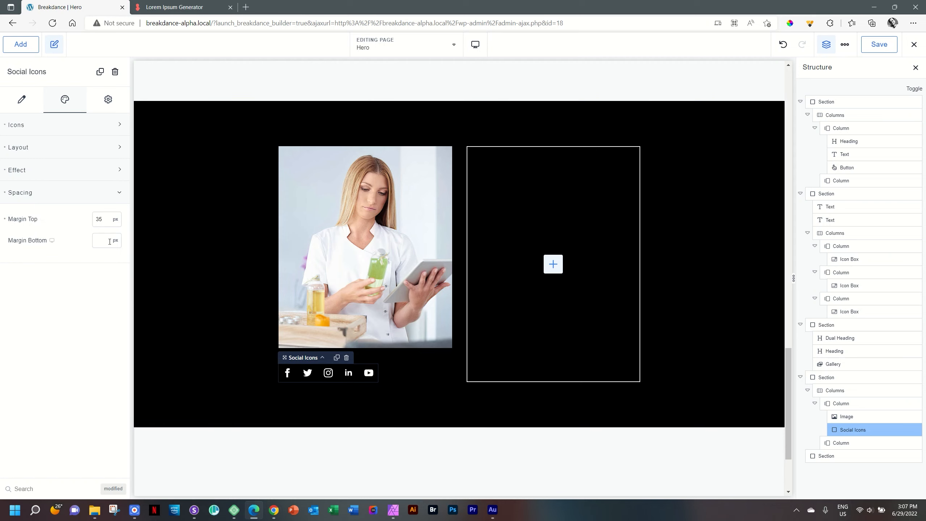
left_click(54, 192)
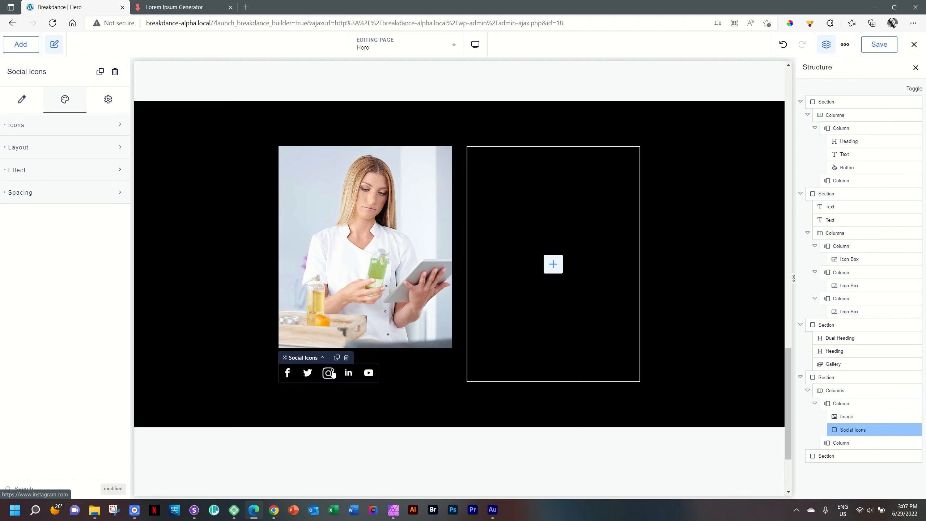
left_click(553, 264)
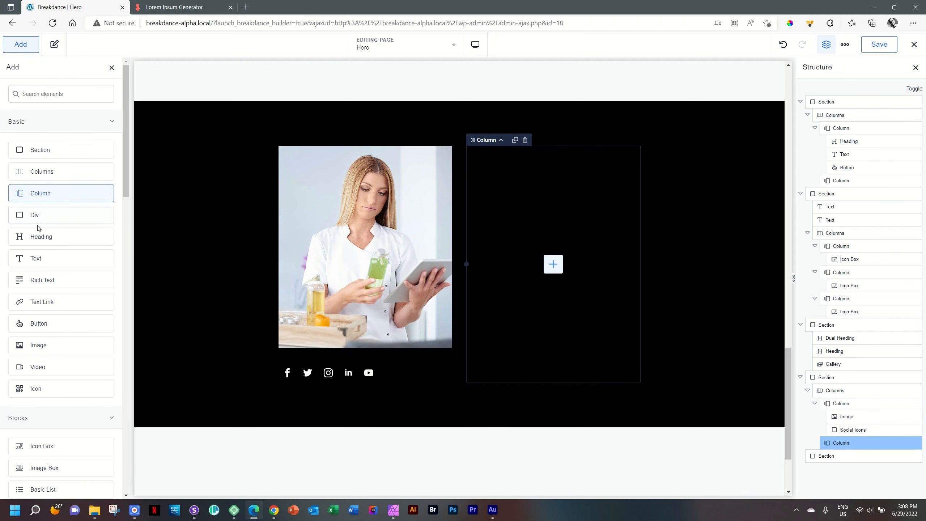
Step: Insert two Headings, an Icon and a Text element into the right column, then select the first heading
left_click(40, 237)
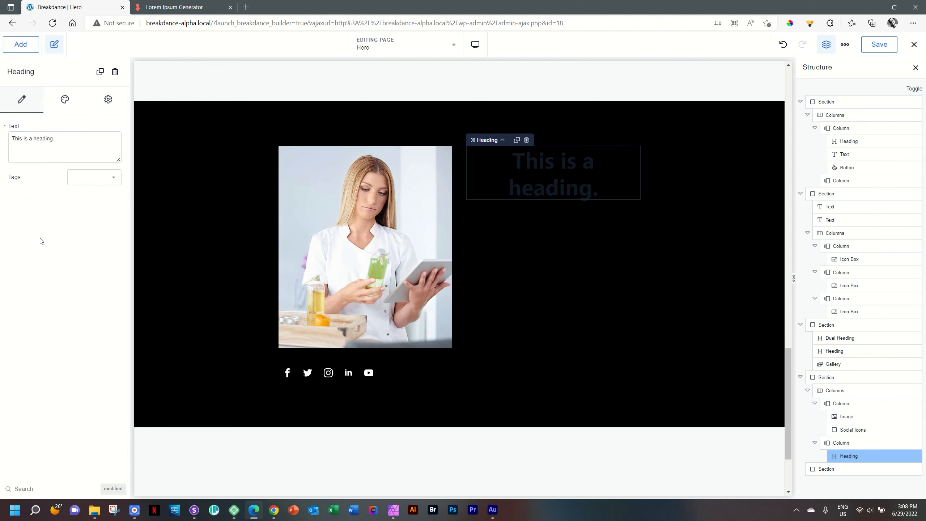
left_click(555, 229)
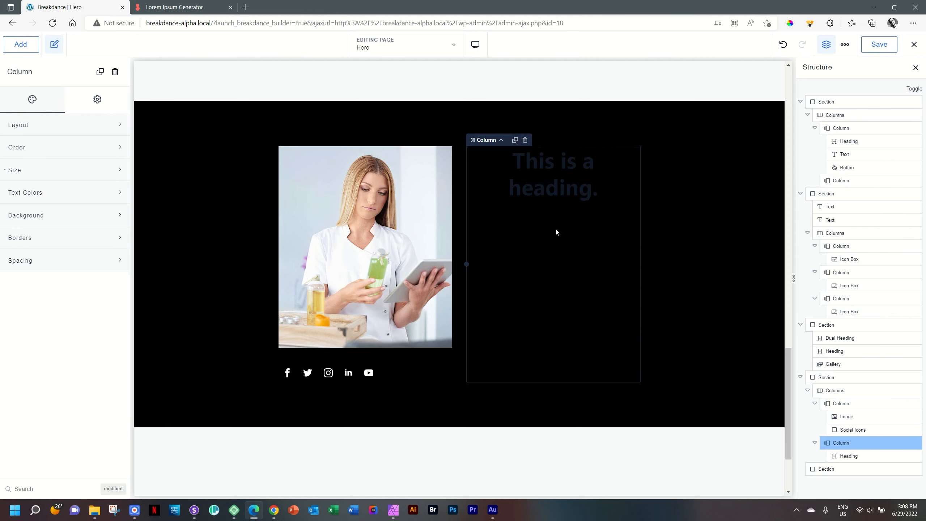
left_click(554, 198)
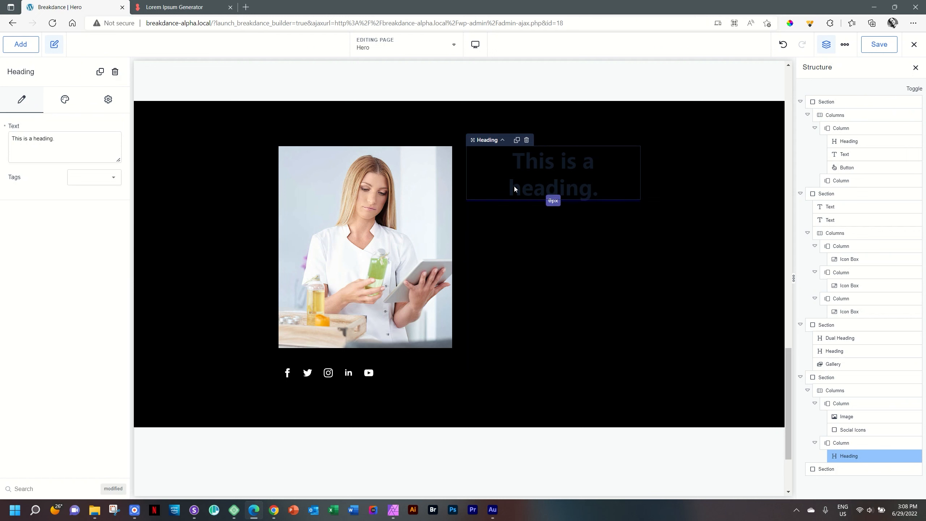
left_click(21, 44)
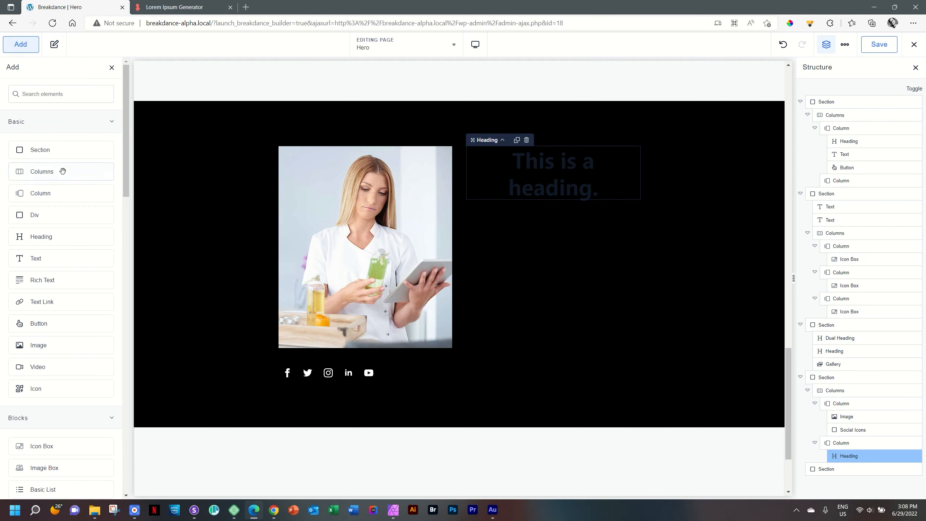
left_click(52, 237)
left_click(21, 48)
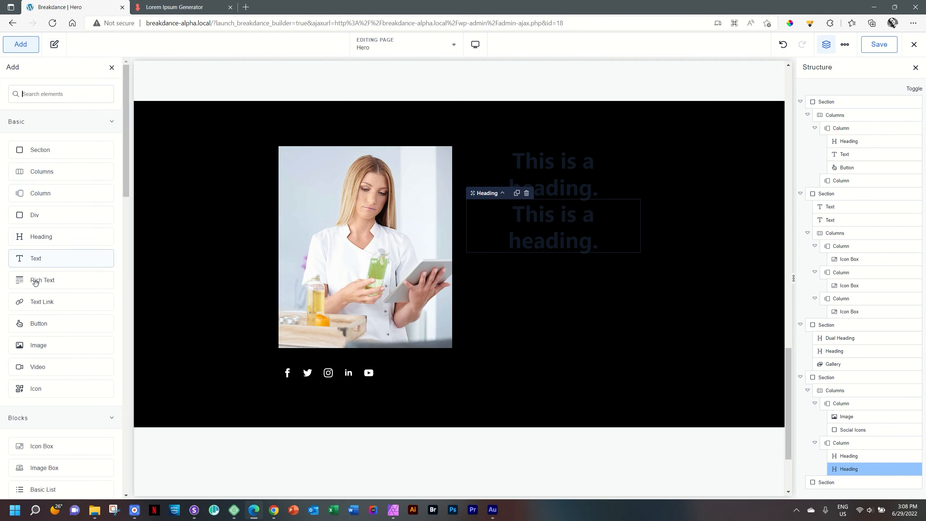
left_click(41, 391)
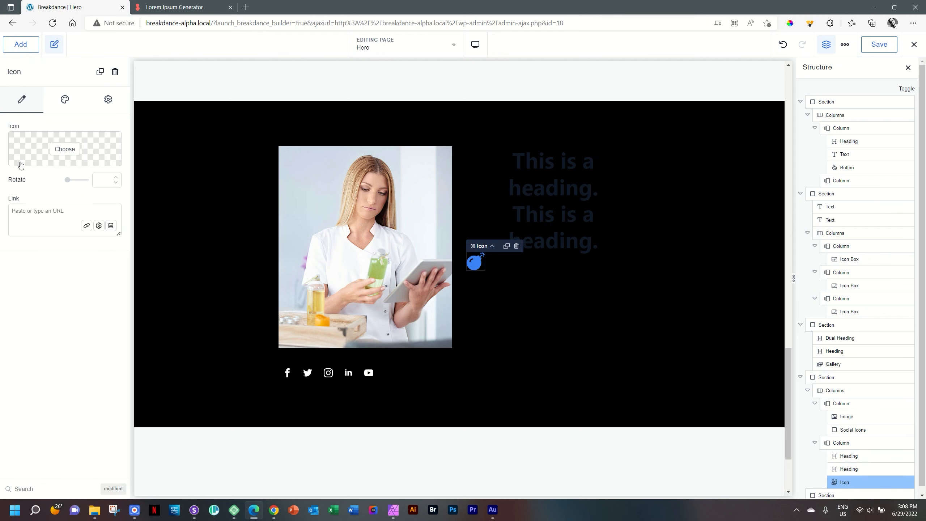
left_click(21, 45)
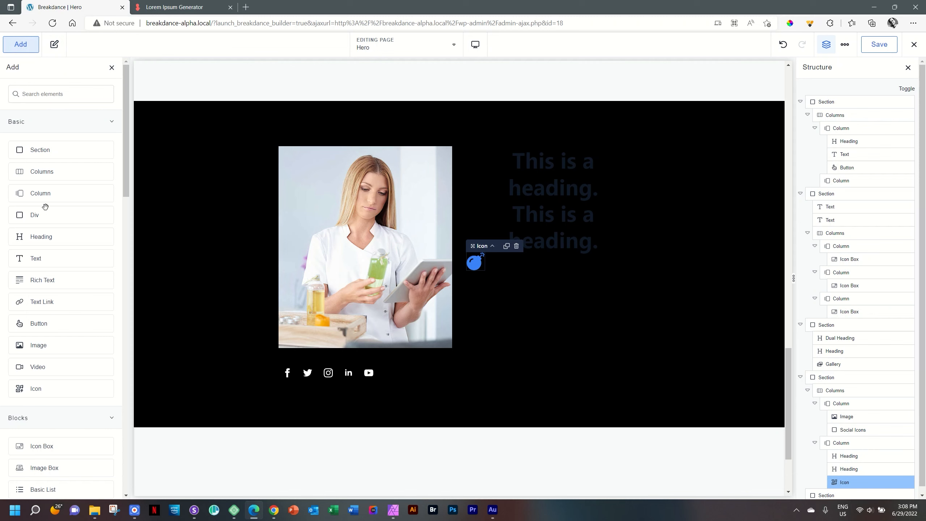
left_click(54, 263)
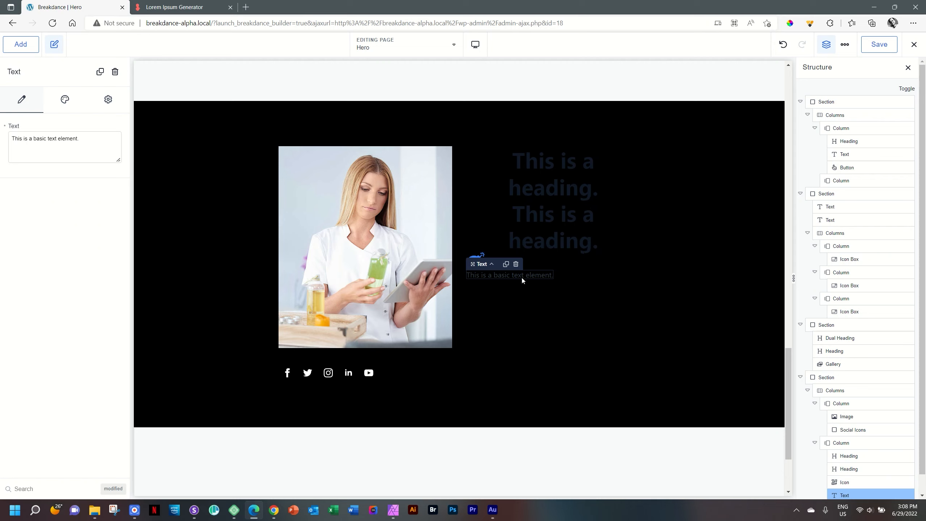
left_click(534, 166)
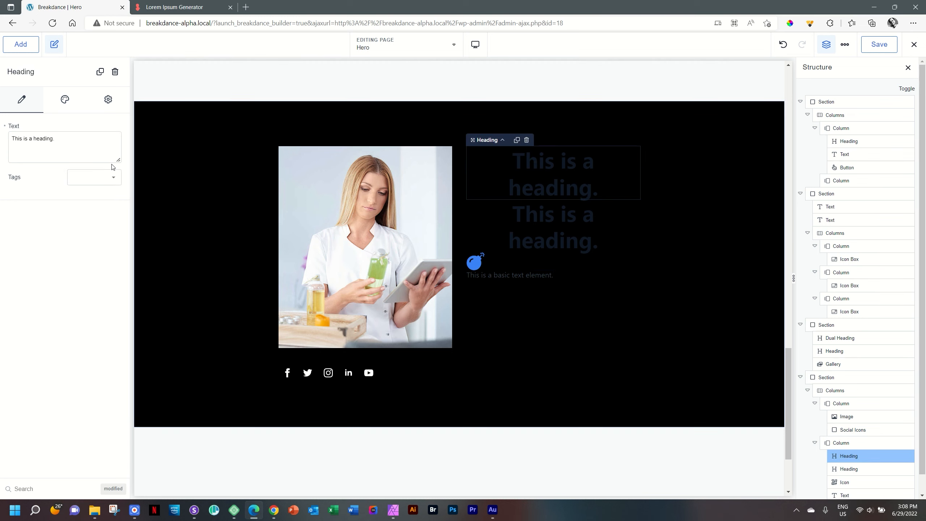
Step: Change the first heading to 'Owner & Masseuse', white and left-aligned
left_click_drag(58, 139, 1, 139)
type("O")
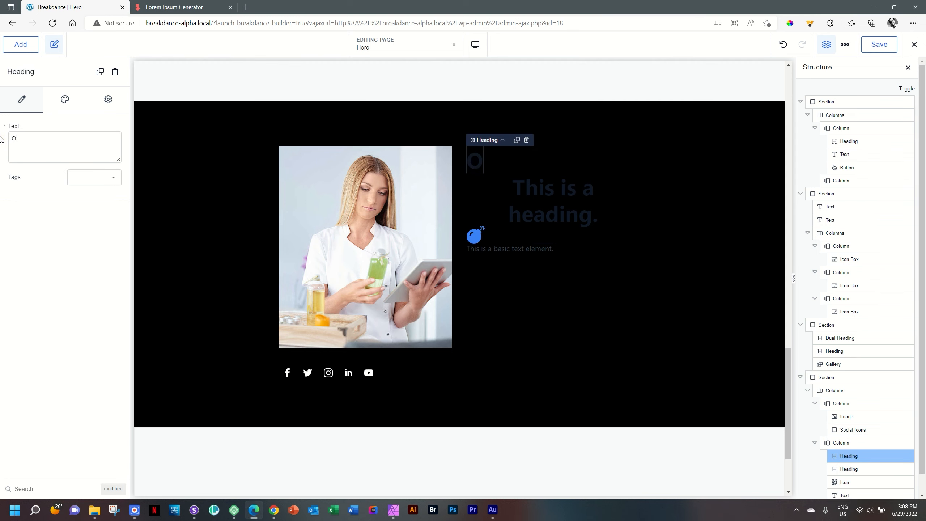
type("wner & Masseuse")
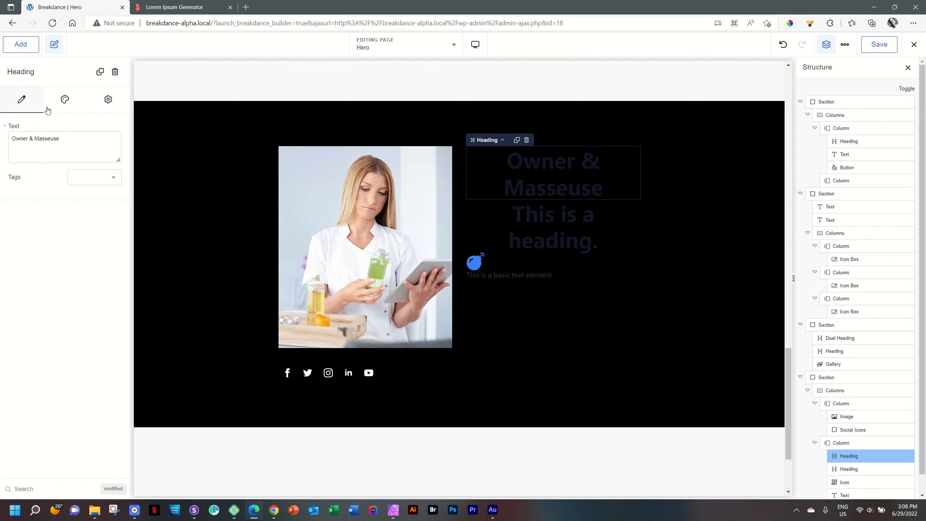
left_click(65, 105)
left_click(35, 145)
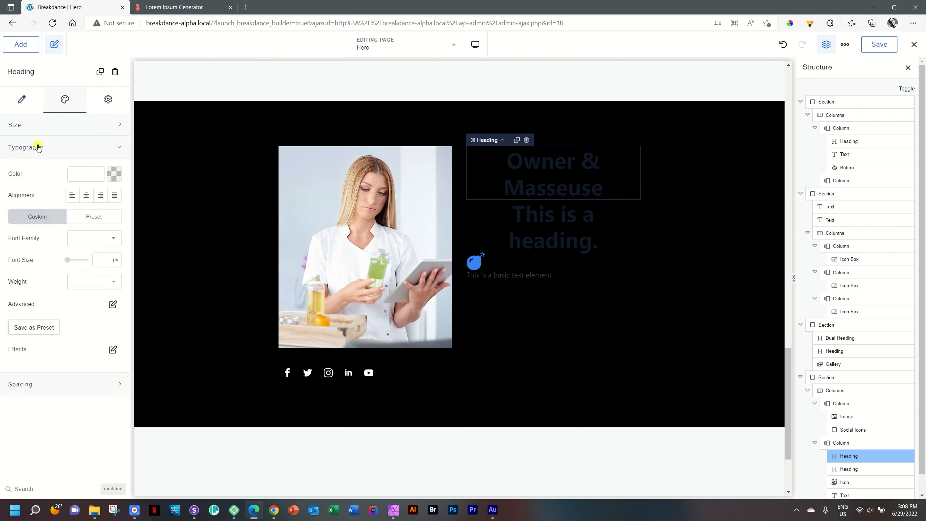
left_click(121, 178)
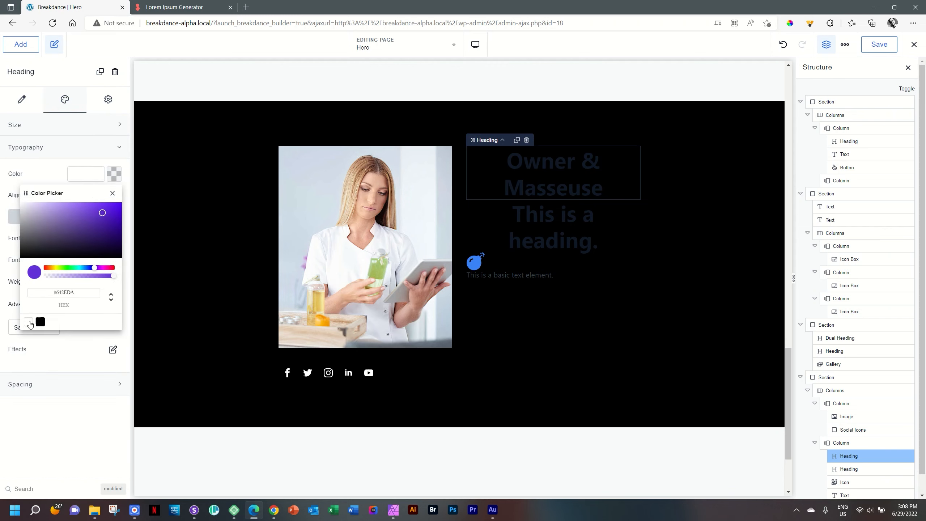
left_click(29, 321)
left_click(115, 175)
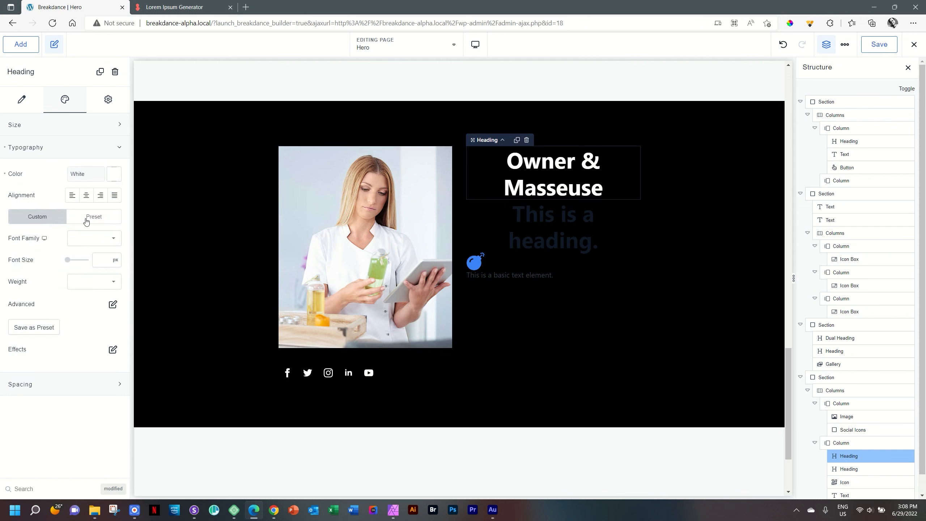
left_click(73, 196)
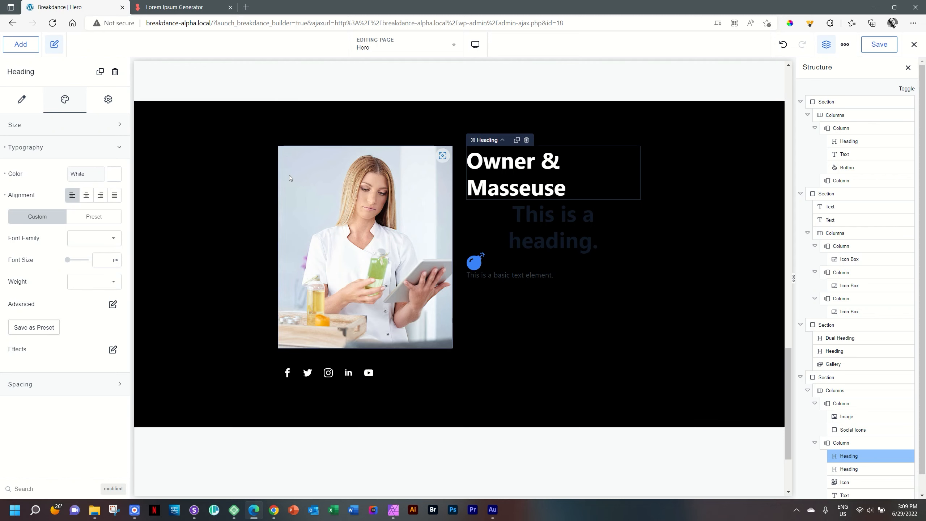
Step: Set the heading font to Josefin Sans at 16 px
left_click(94, 236)
type("jose")
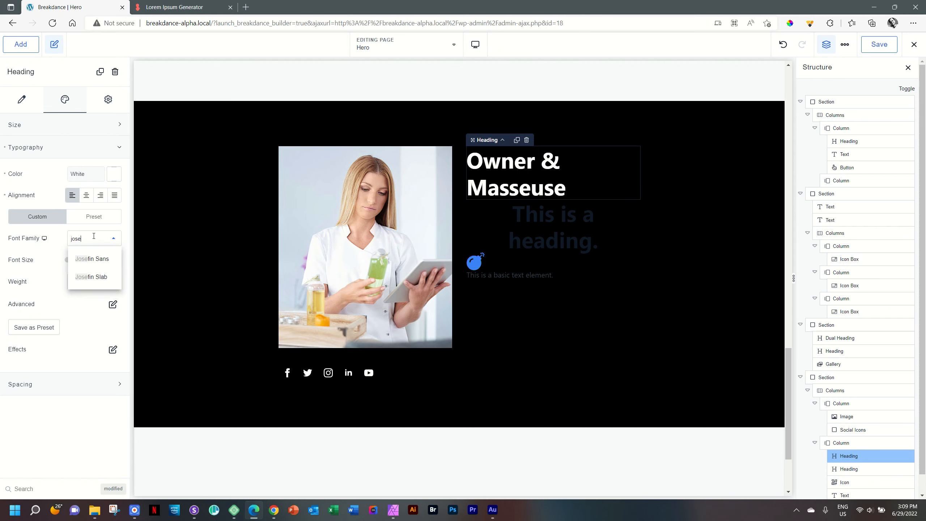
left_click(99, 259)
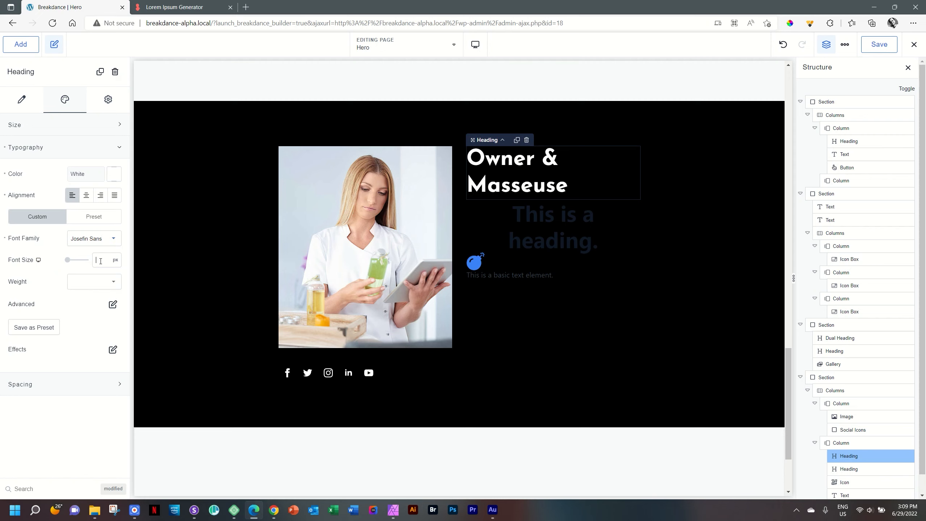
left_click(101, 261)
type("14")
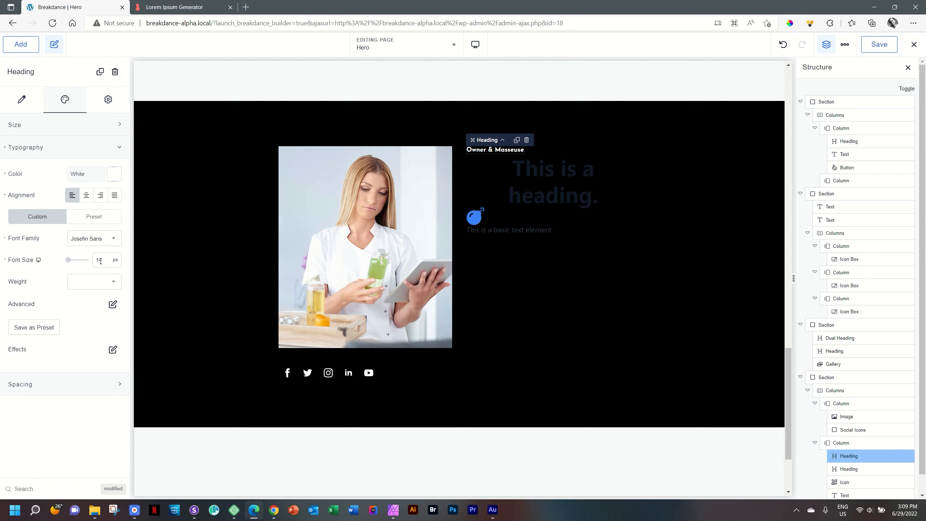
key("BackSpace")
type("6")
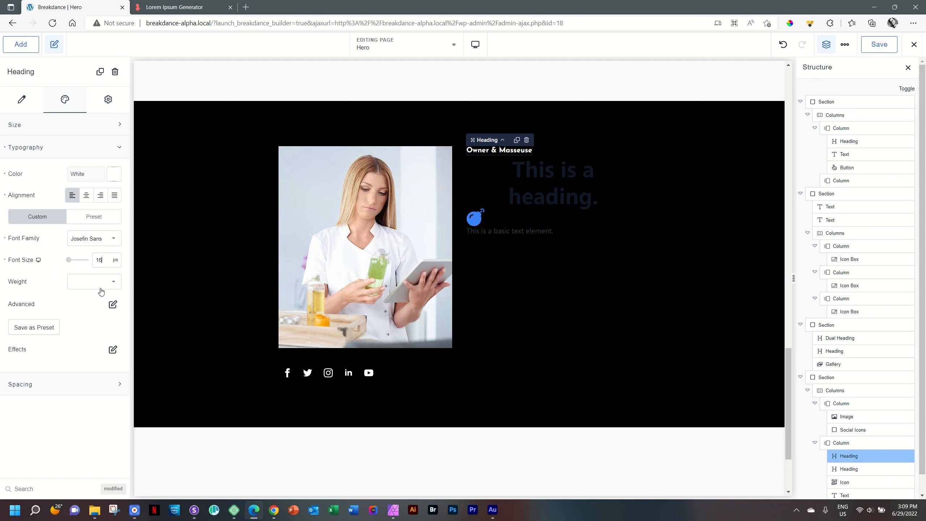
Step: Give the heading weight 600 and an uppercase text transform
left_click(110, 280)
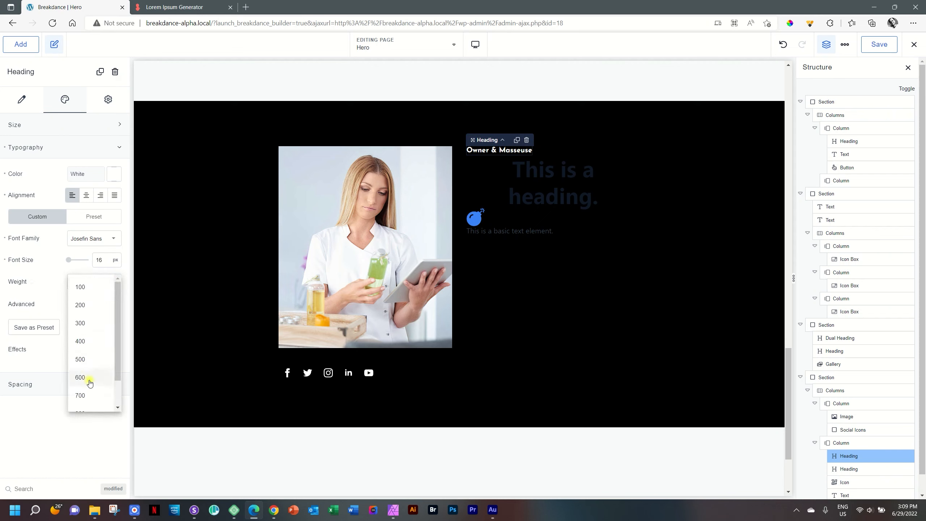
left_click(90, 380)
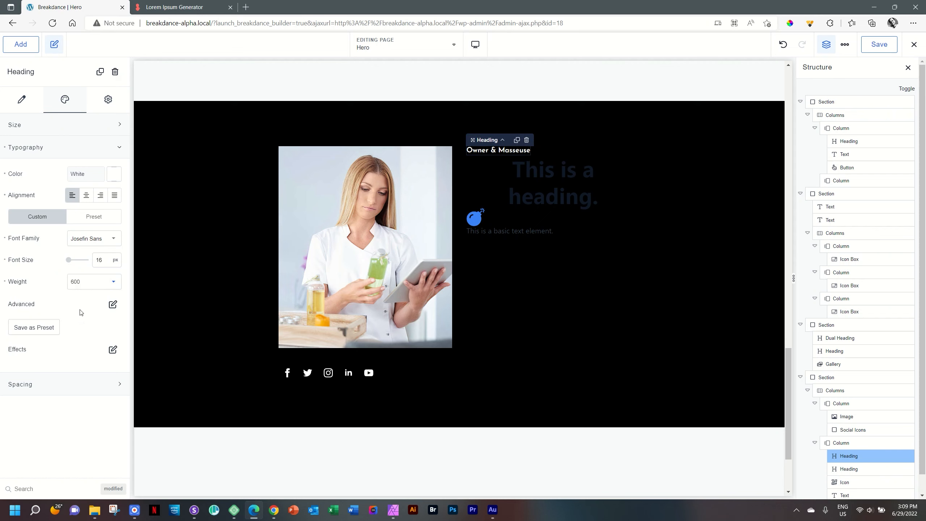
left_click(112, 304)
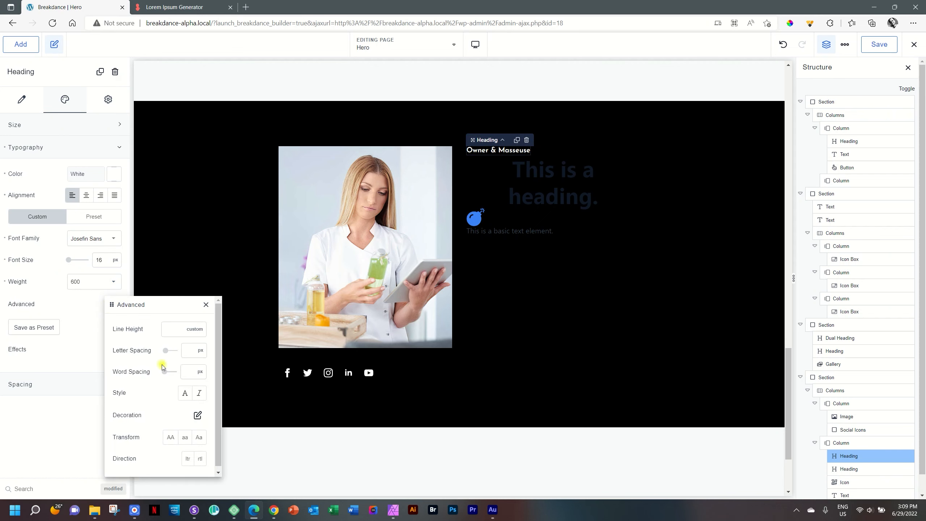
left_click(170, 437)
left_click(75, 315)
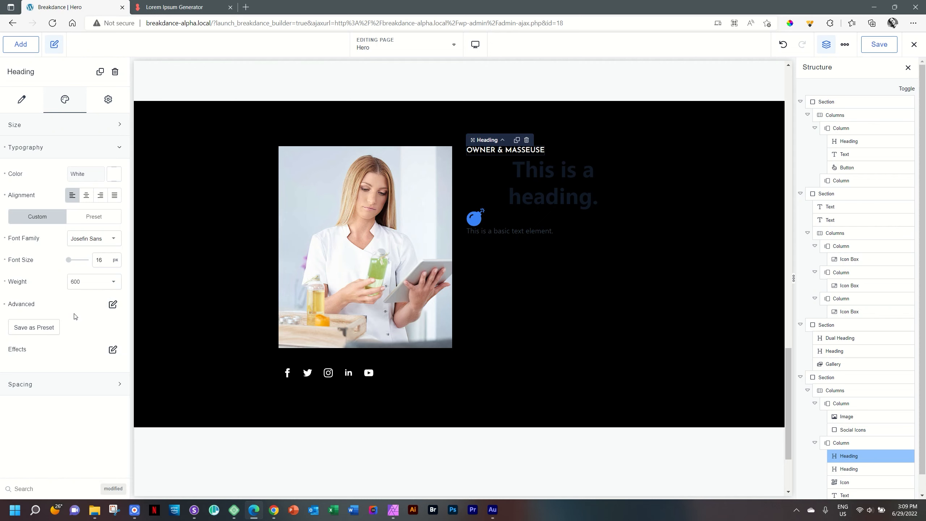
Step: Replace the second heading's text with the owner's full name and tag it h2
left_click(551, 180)
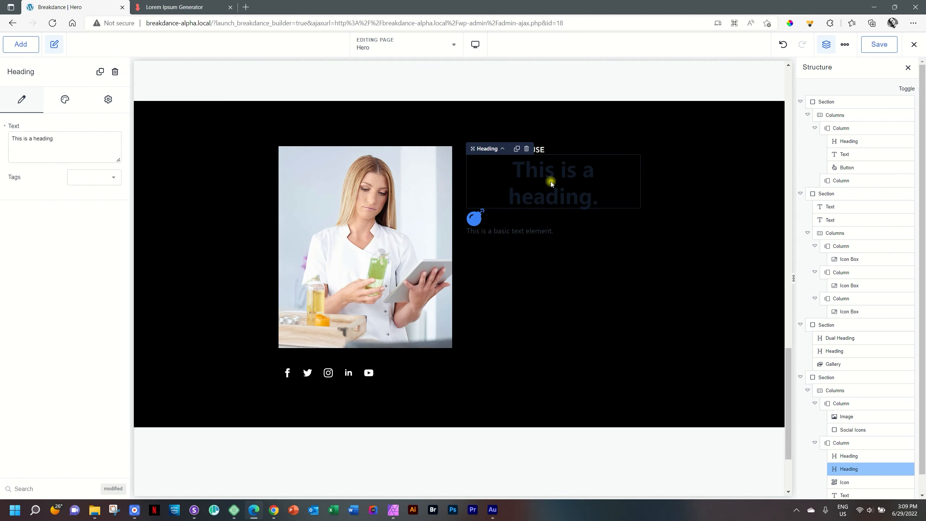
left_click_drag(80, 138, 2, 137)
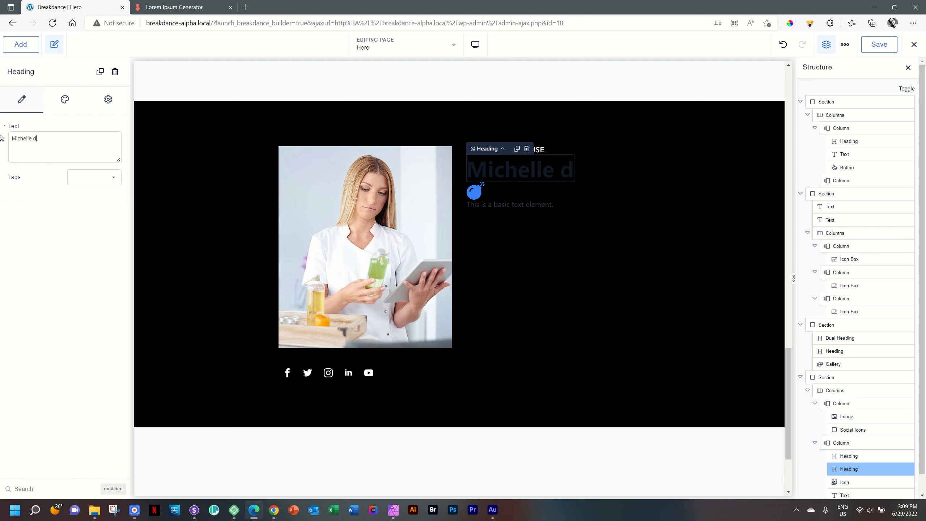
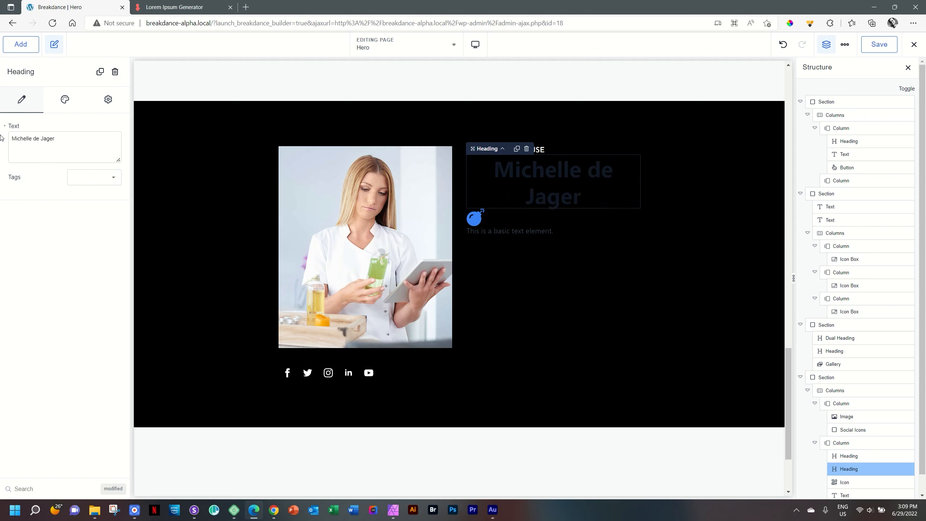
left_click(111, 177)
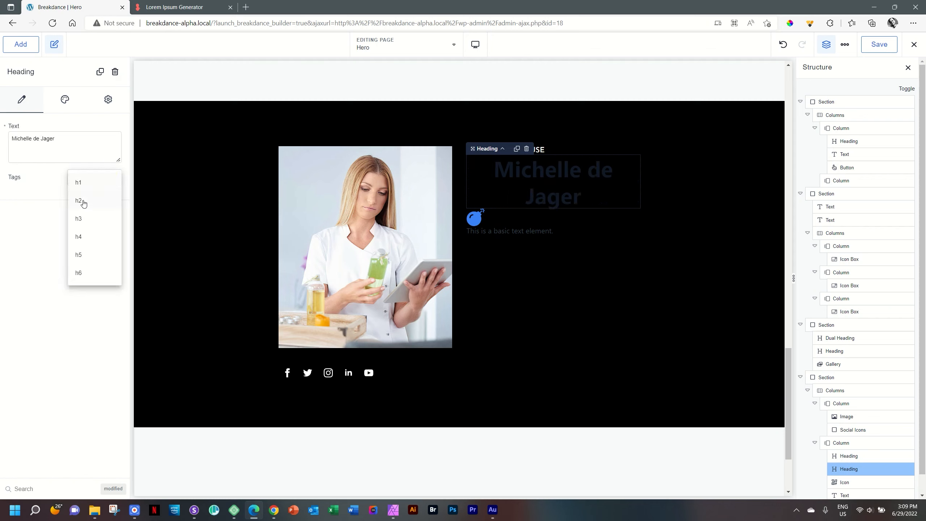
left_click(83, 201)
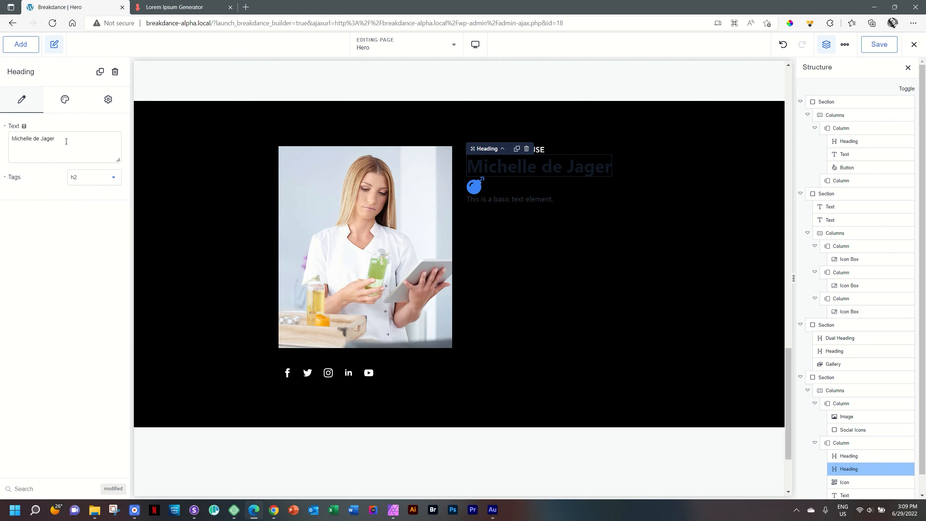
left_click(845, 44)
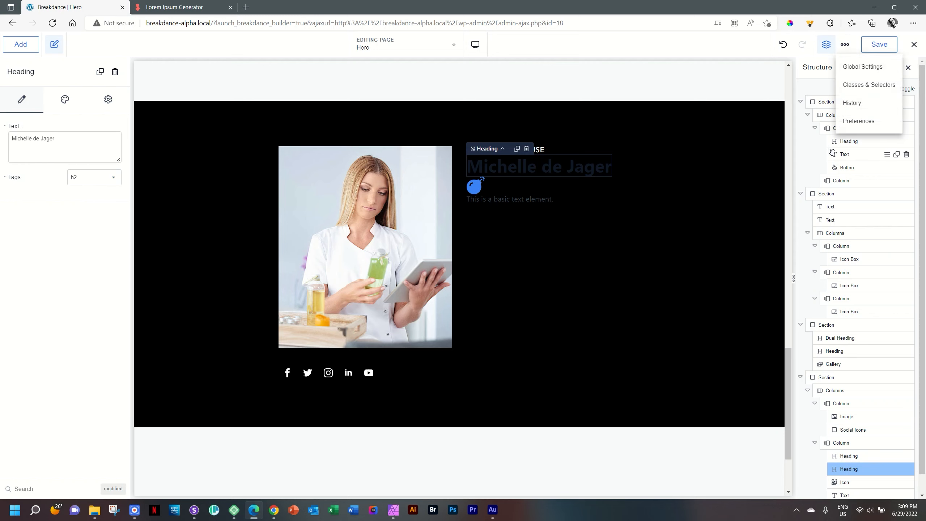
Step: Inspect the global H2 heading style in Global Settings typography, then close the panel
left_click(853, 70)
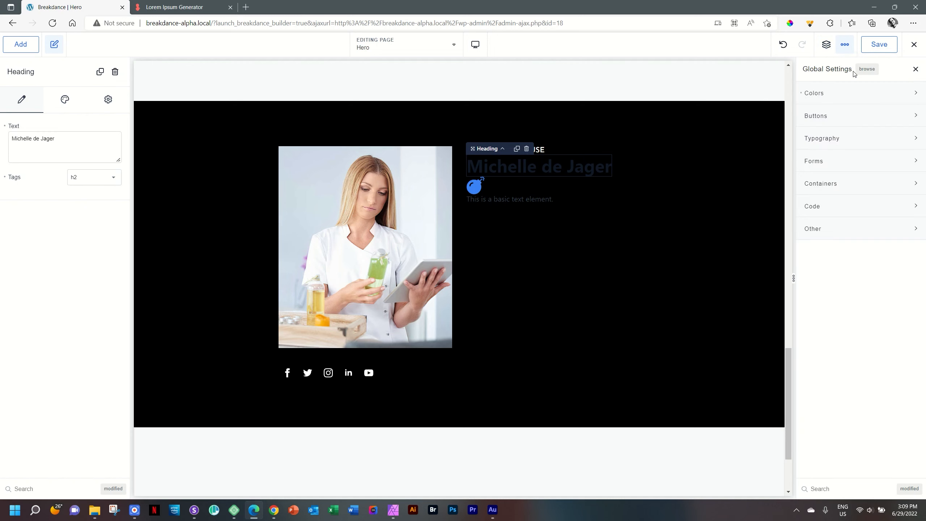
left_click(835, 143)
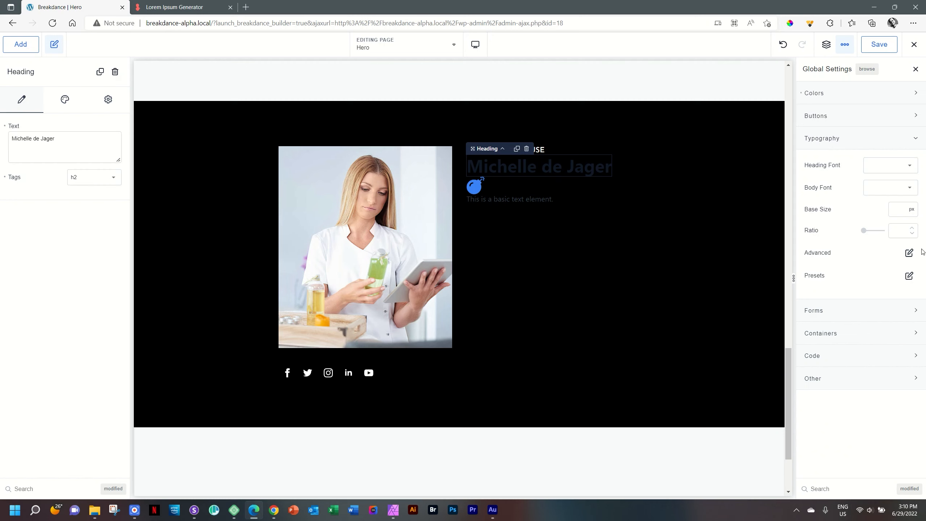
left_click(909, 253)
left_click(901, 318)
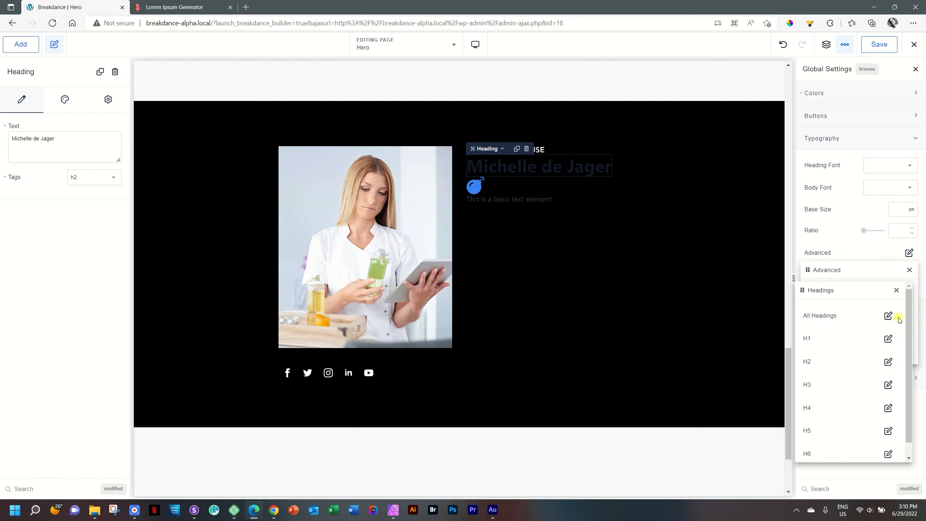
left_click(888, 361)
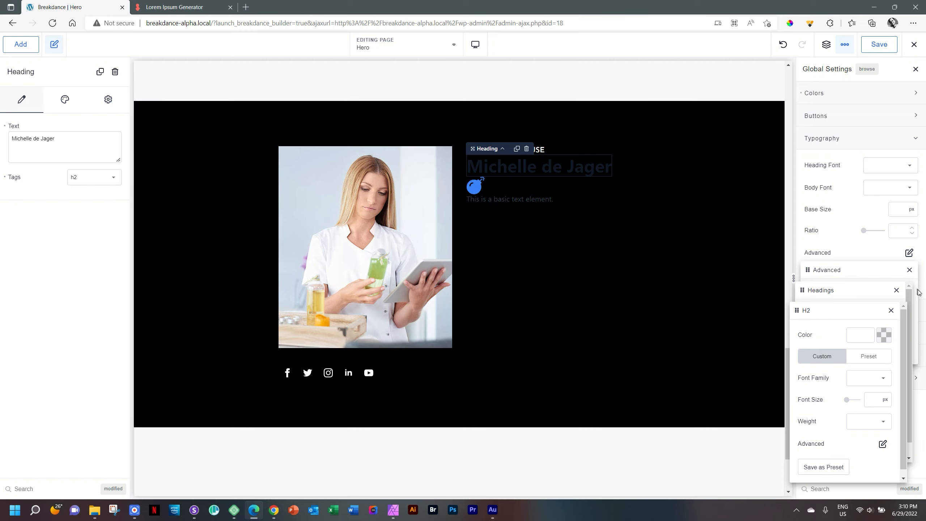
left_click(891, 310)
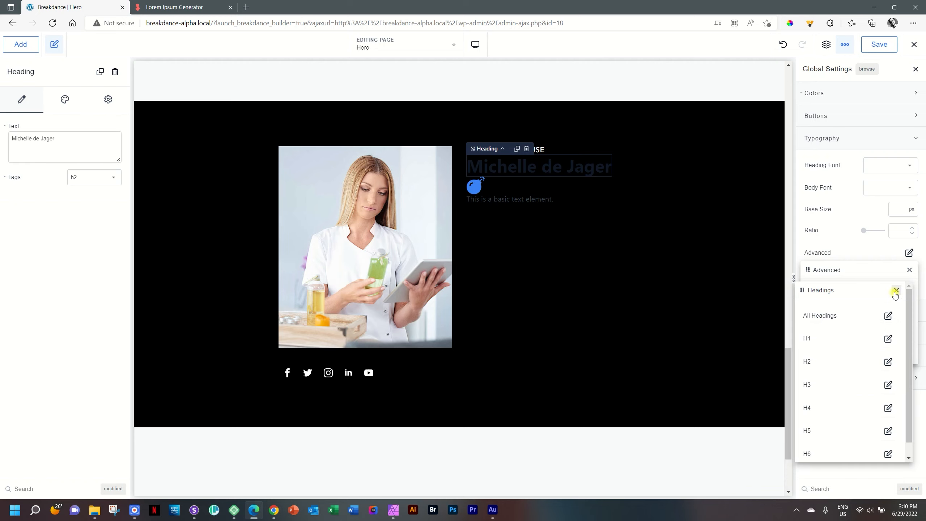
left_click(896, 290)
left_click(909, 272)
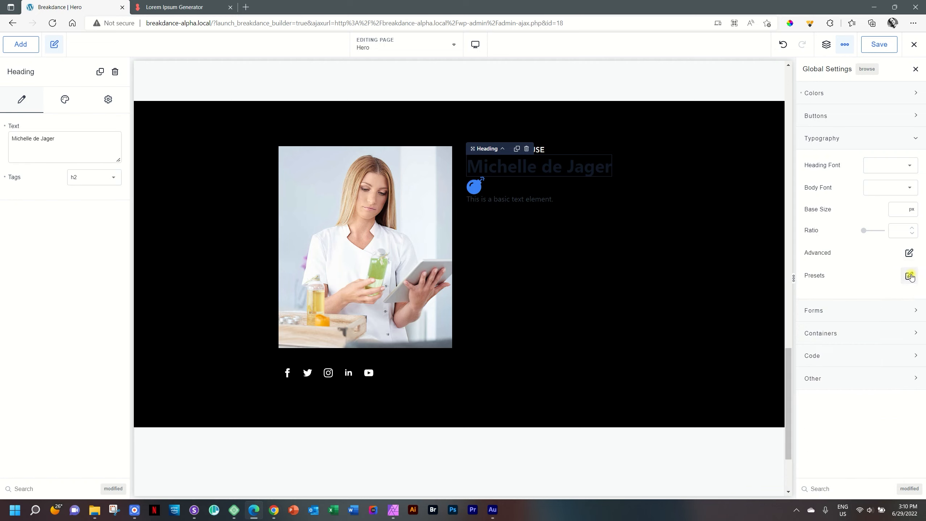
left_click(916, 69)
Step: Make the name heading white and set its font to Josefin Sans
left_click(65, 100)
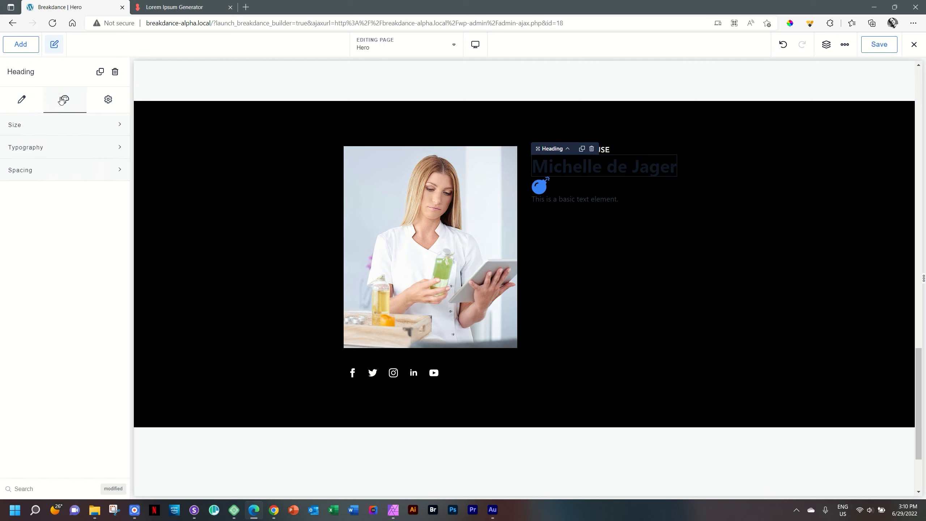
left_click(24, 147)
left_click(106, 177)
left_click(29, 321)
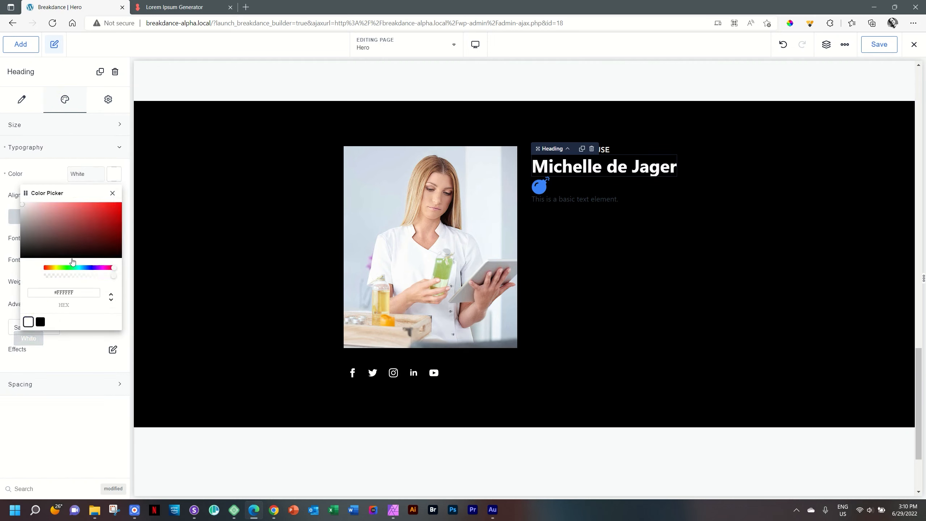
left_click(114, 179)
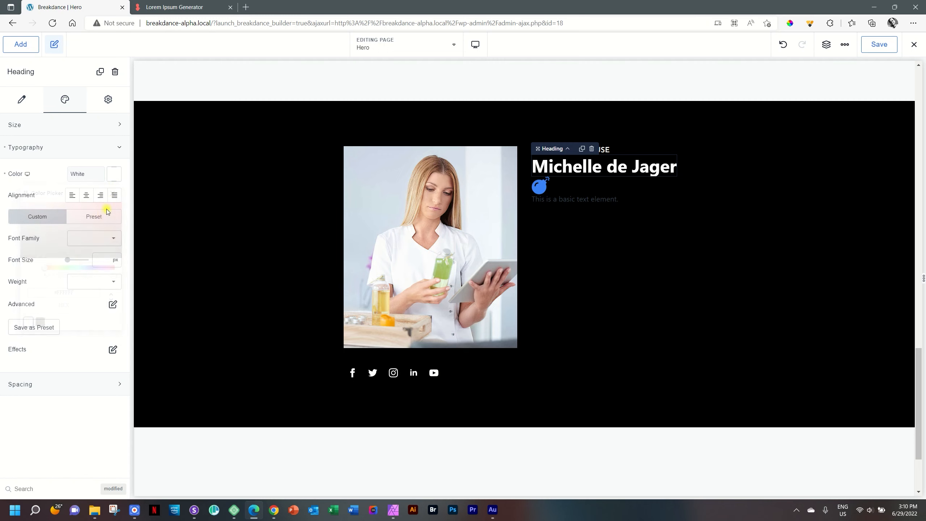
left_click(102, 240)
type("jos")
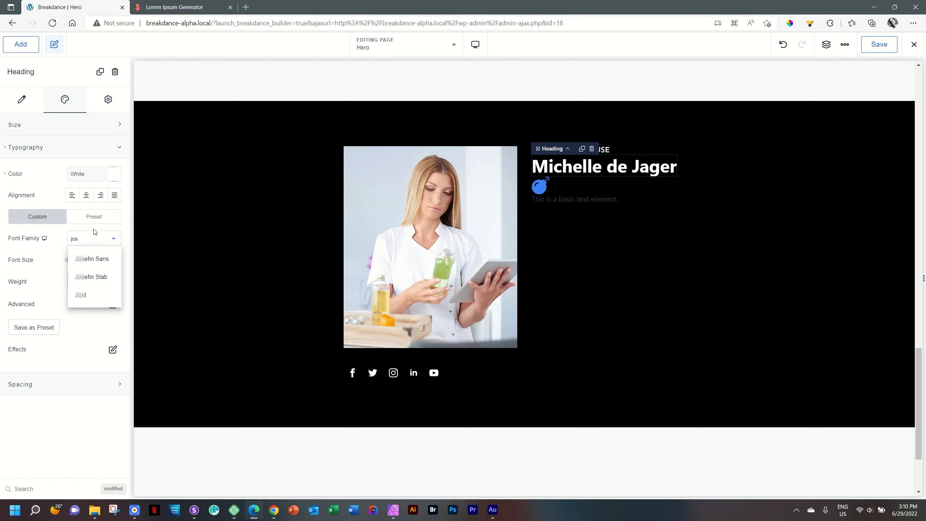
left_click(105, 258)
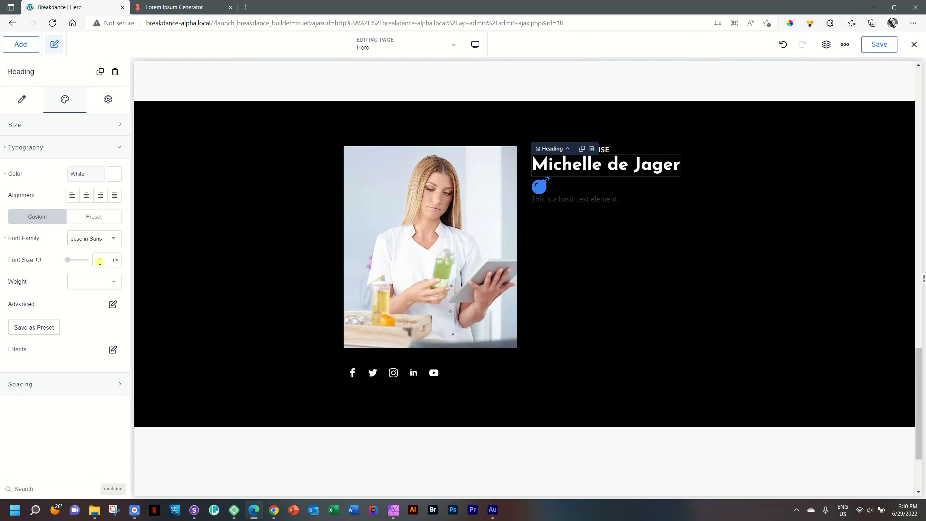
Step: Give the name heading a 40px size and weight 600, left-aligned
left_click(100, 261)
type("40")
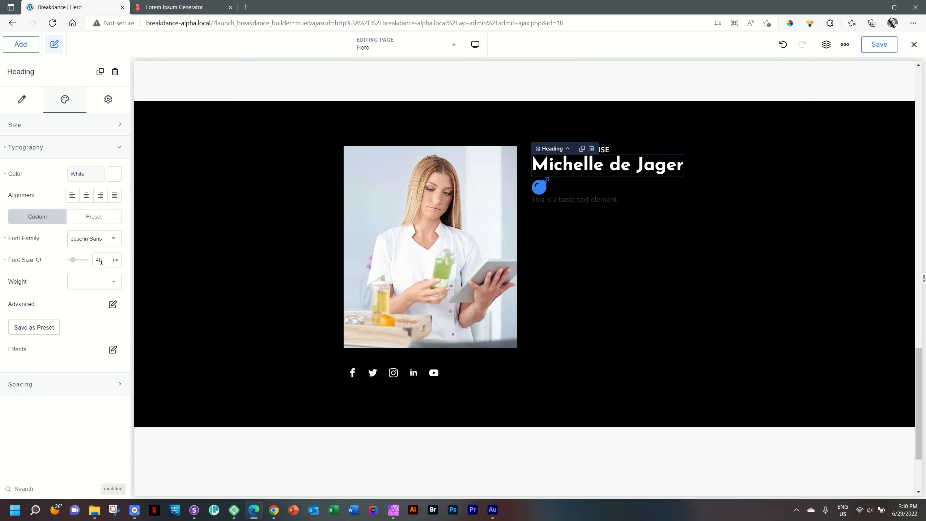
type("50")
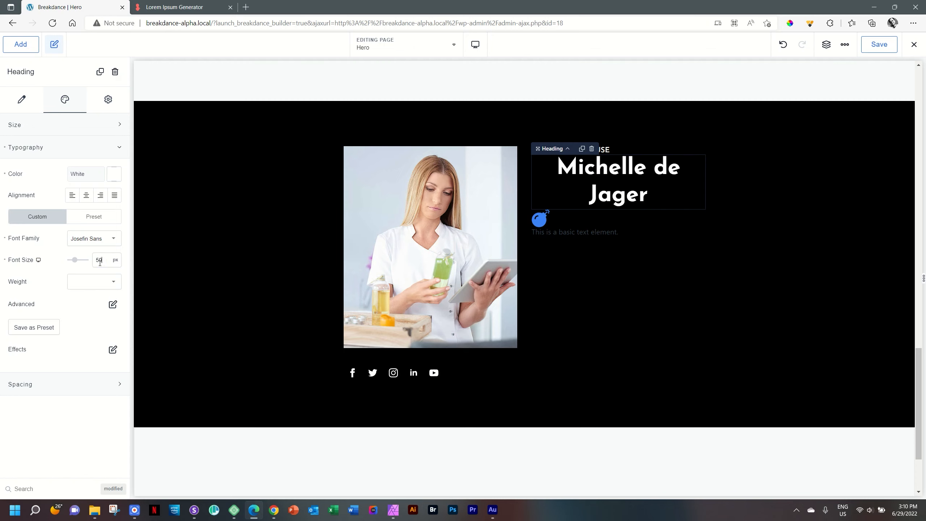
type("40")
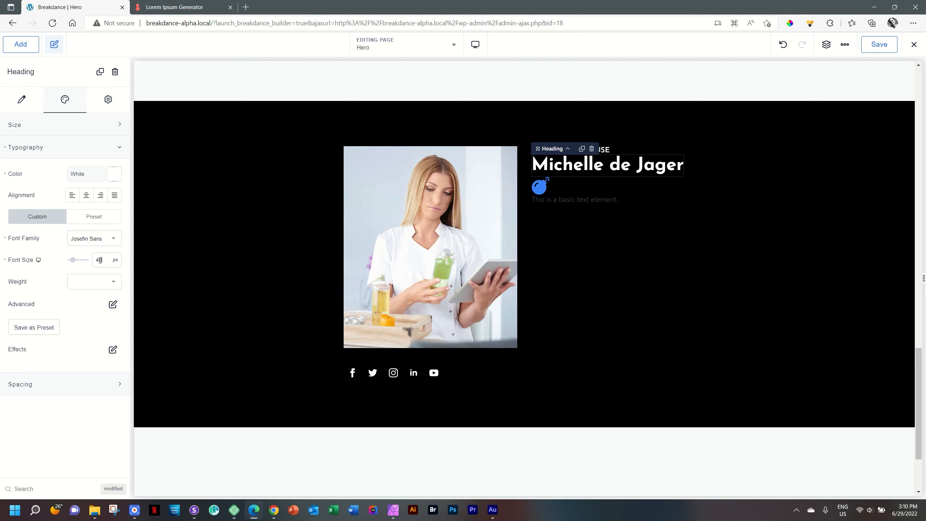
left_click(110, 282)
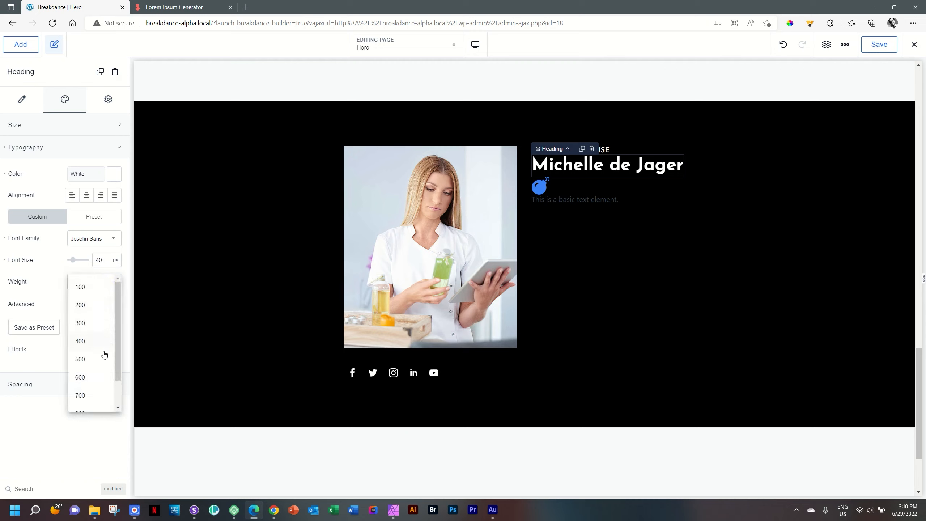
left_click(81, 378)
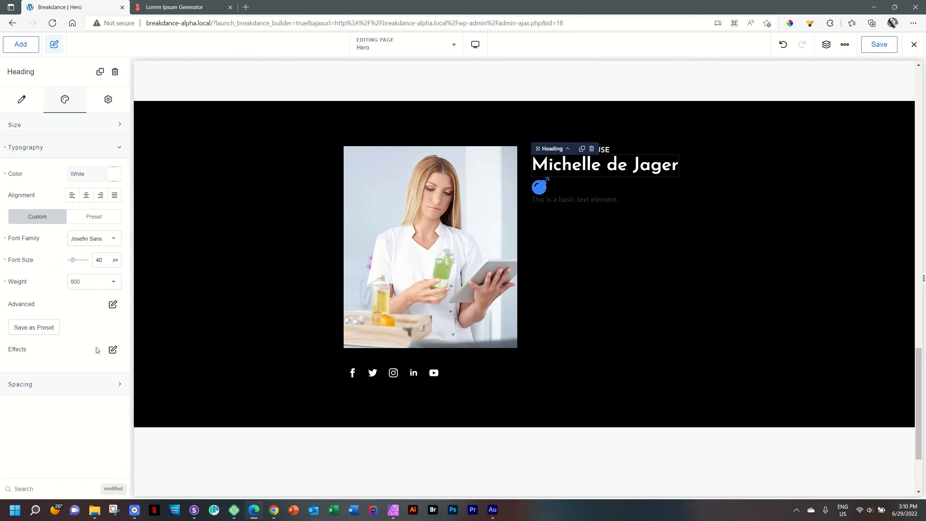
left_click(72, 197)
Step: Add space below the name heading, plus padding above and below the OWNER & MASSEUSE label
mouse_move(553, 179)
left_click_drag(554, 179, 552, 193)
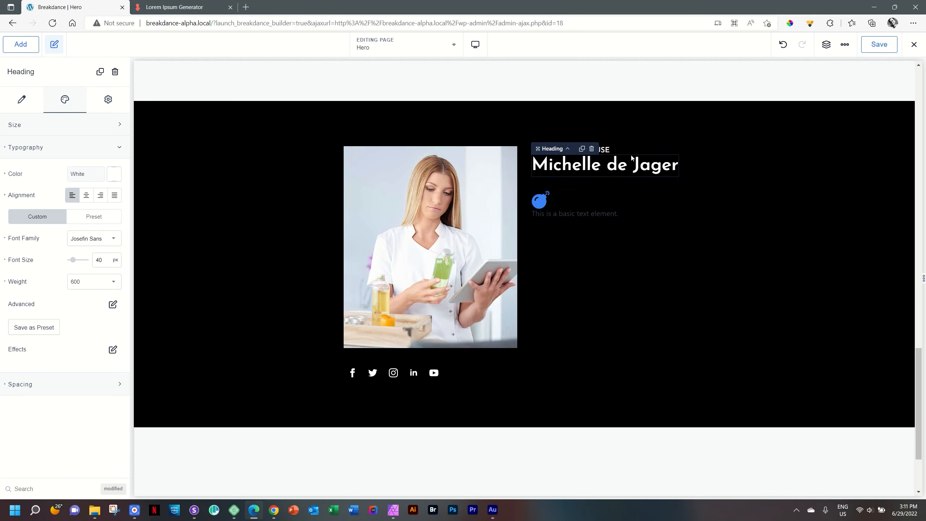
left_click(604, 148)
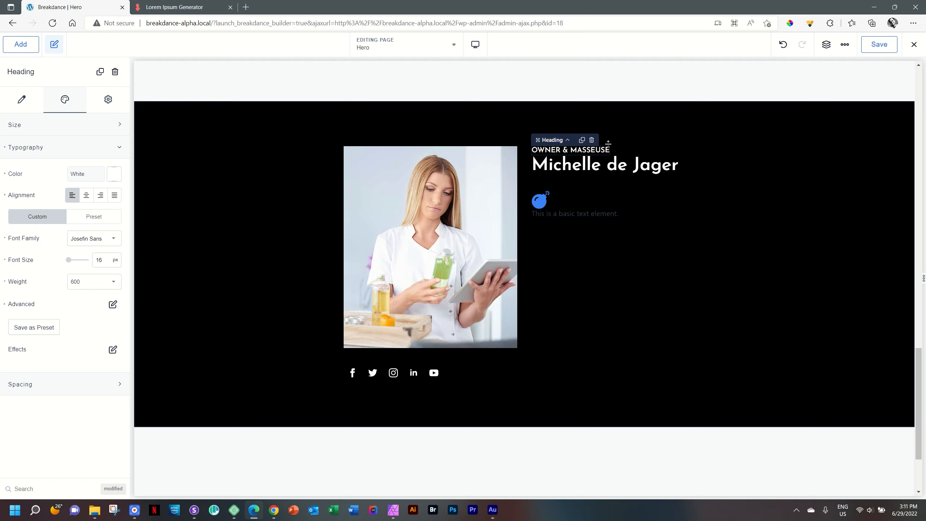
left_click_drag(608, 143, 611, 189)
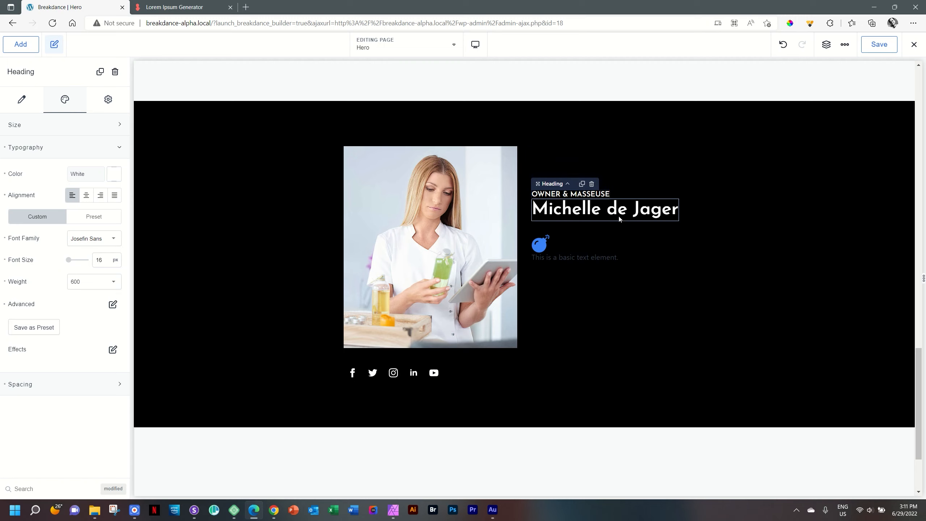
left_click(604, 195)
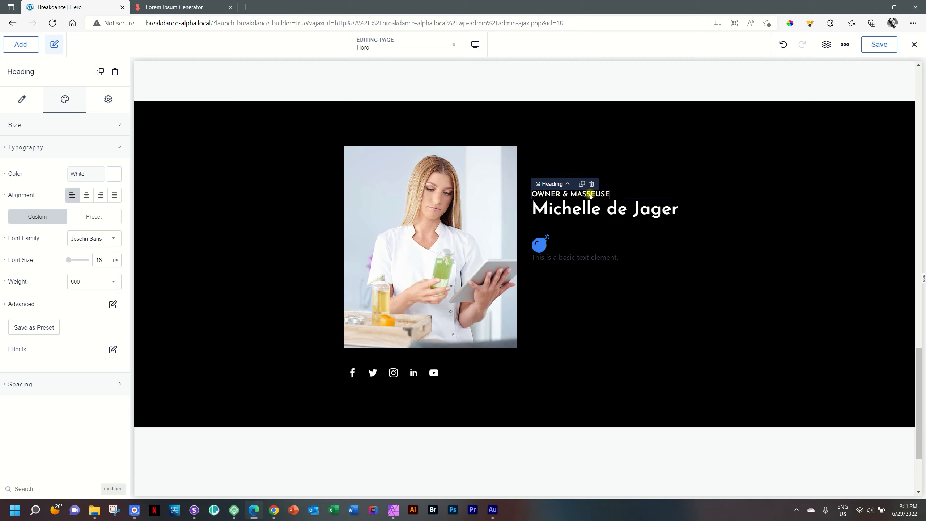
left_click_drag(584, 199, 584, 204)
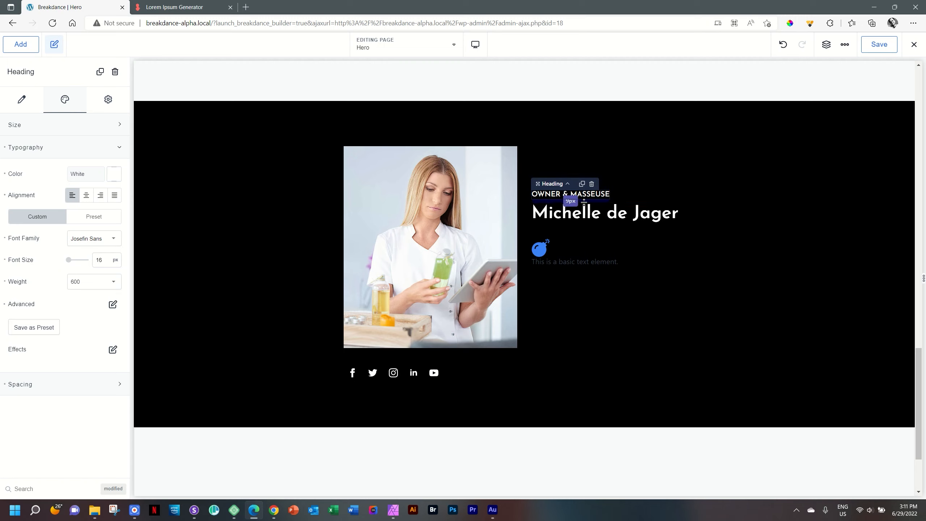
Step: Swap the bomb icon under the name for the spa lotus icon, found by searching 'spa'
left_click(676, 259)
left_click(541, 249)
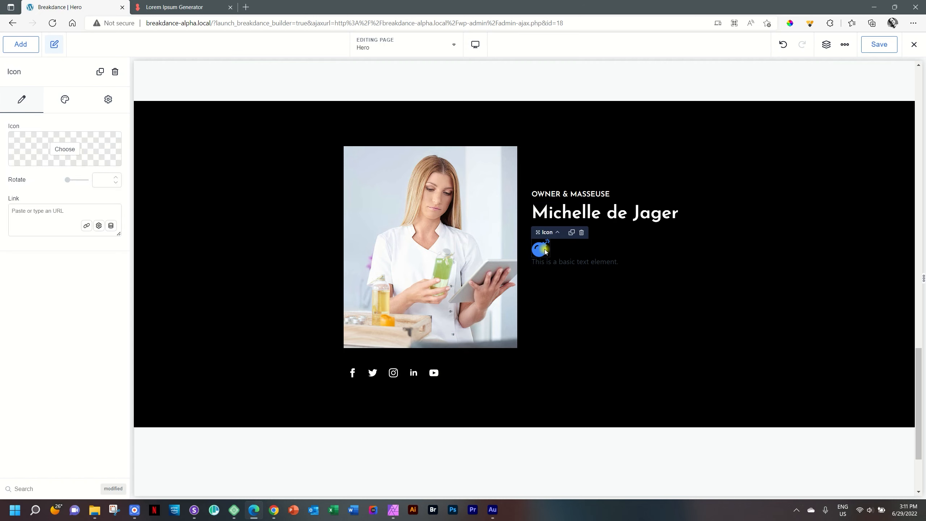
left_click(64, 150)
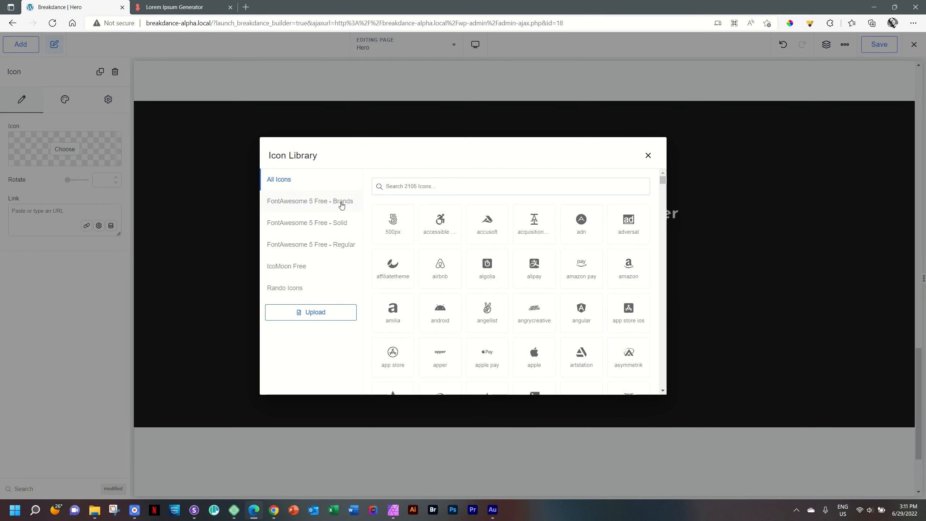
left_click(287, 291)
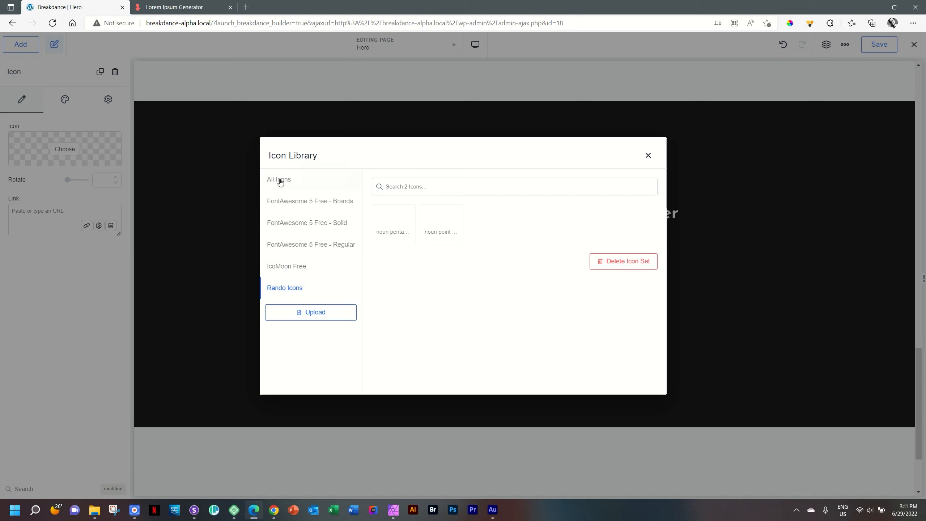
left_click(291, 184)
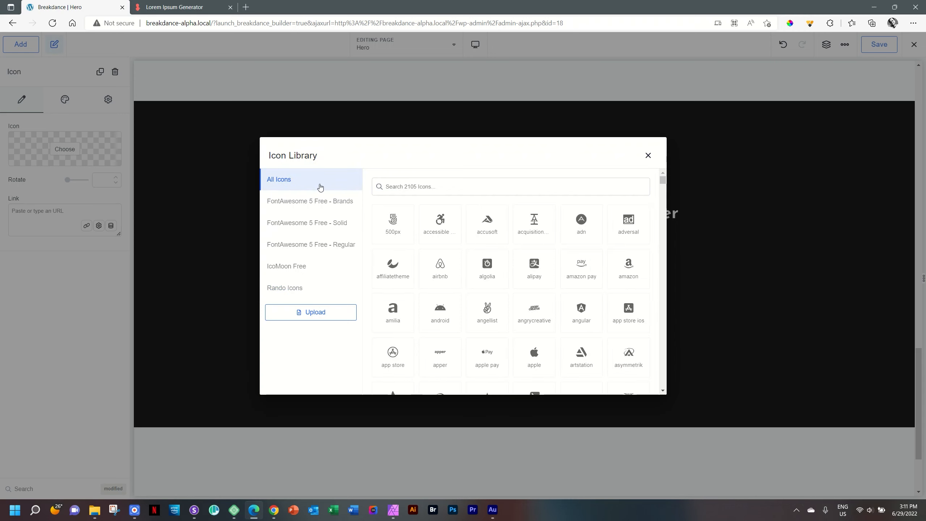
left_click(424, 186)
type("spa")
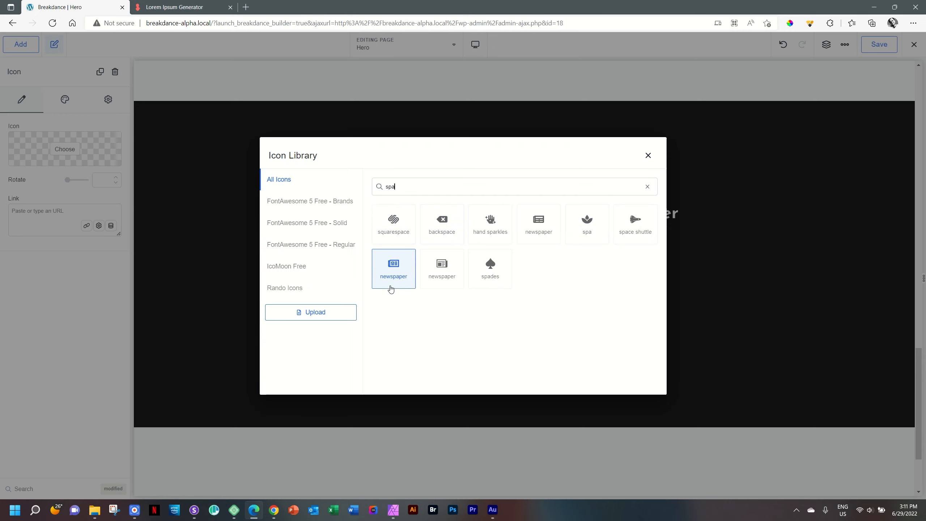
left_click(587, 221)
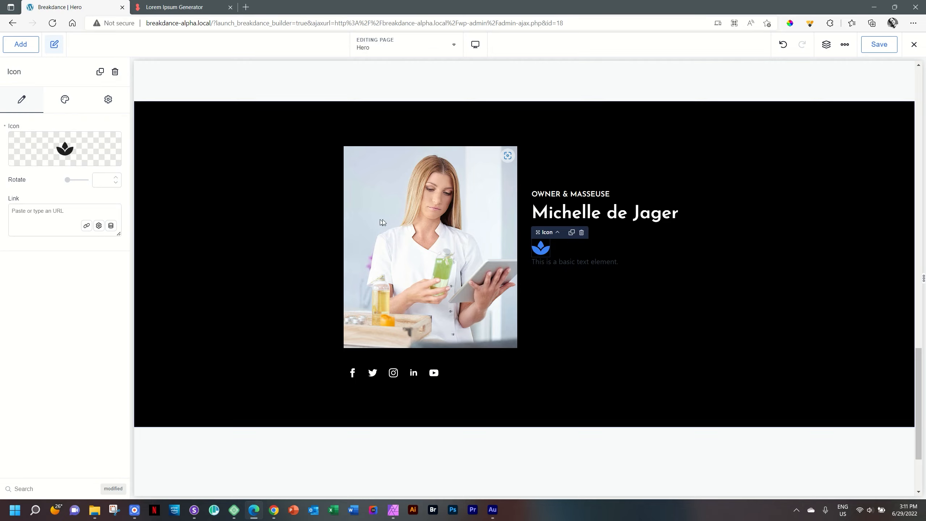
scroll(388, 221, "up", 20)
Step: Copy the hex 00aa82 from the green testimonial section's right gradient stop
scroll(388, 221, "up", 8)
scroll(388, 221, "down", 9)
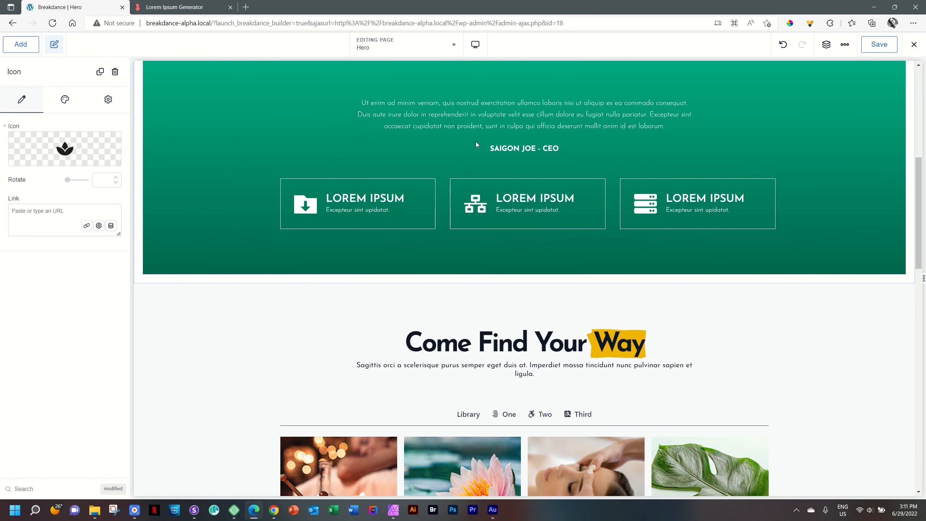
scroll(179, 164, "up", 2)
left_click(183, 182)
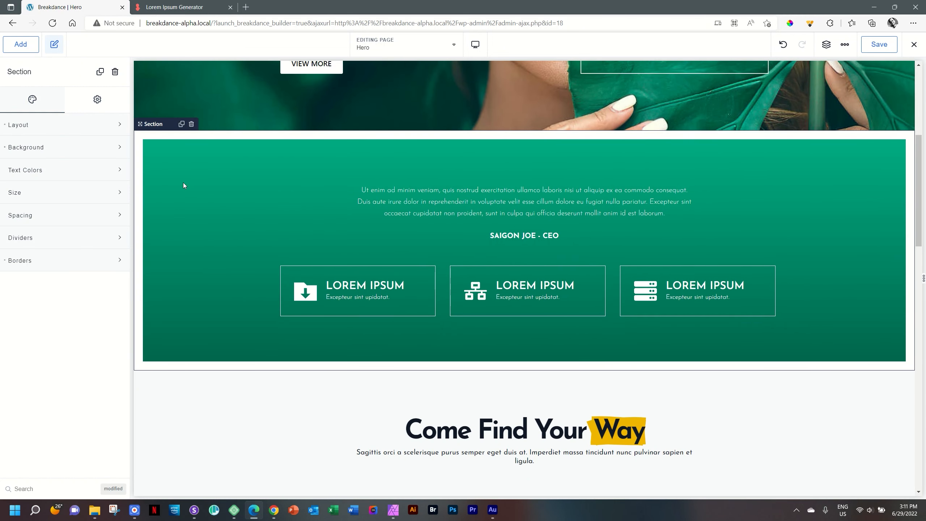
left_click(58, 154)
left_click(57, 251)
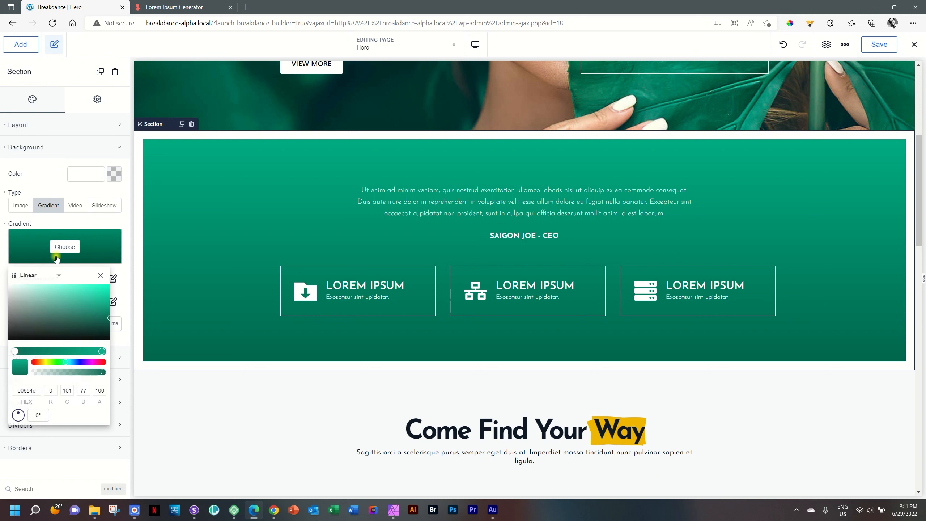
left_click(102, 351)
double_click(22, 390)
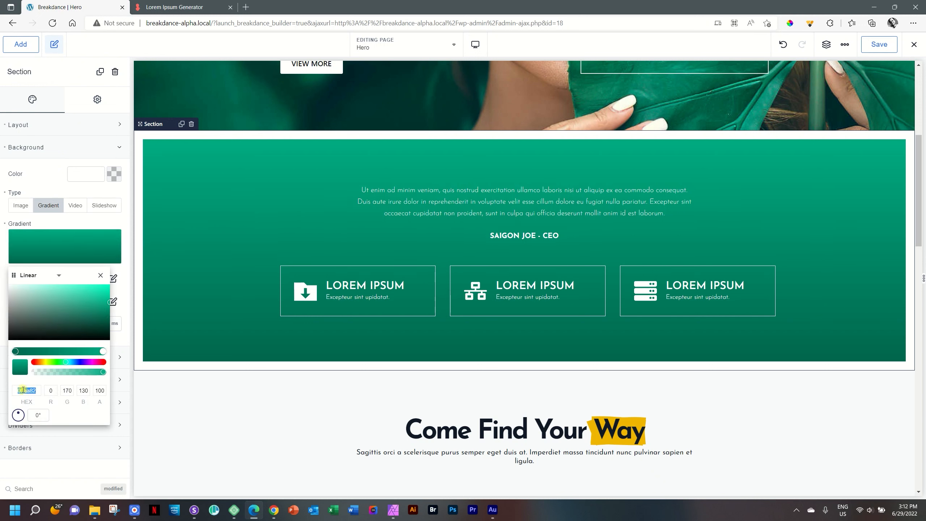
scroll(263, 321, "down", 15)
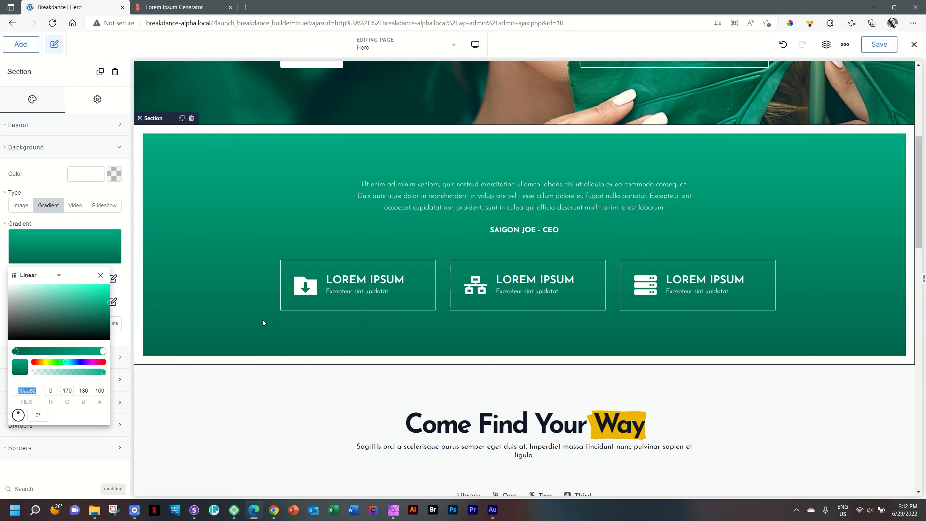
scroll(459, 279, "up", 1)
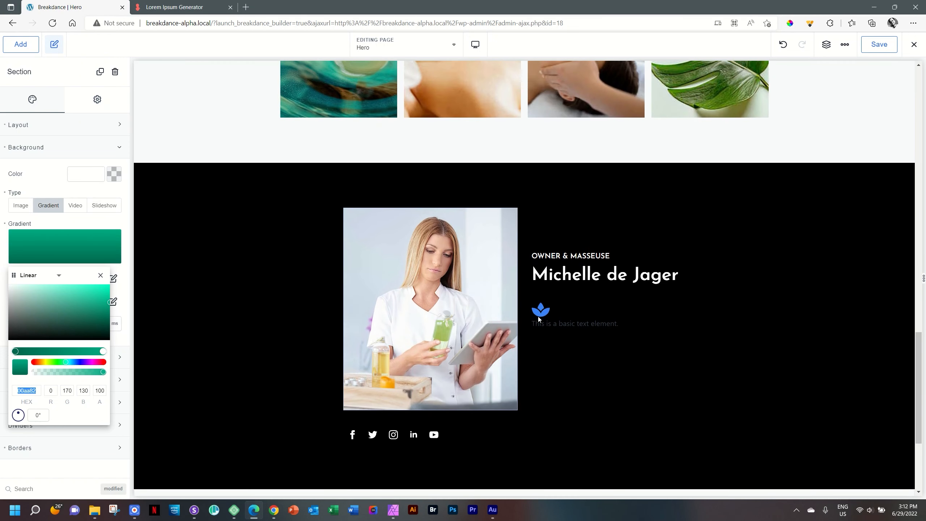
Step: Colour the lotus icon teal #00AA82 and save it as global colour 'Spa Teal'
left_click(541, 314)
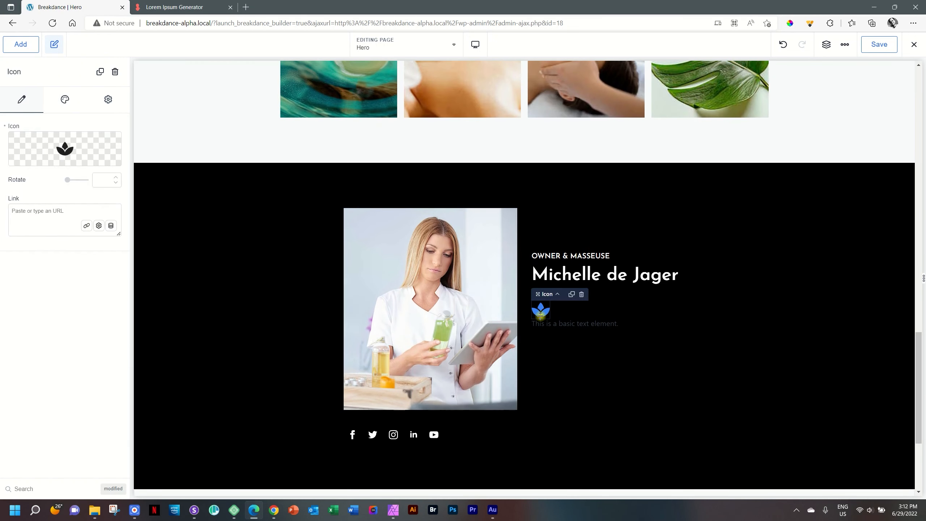
left_click(65, 99)
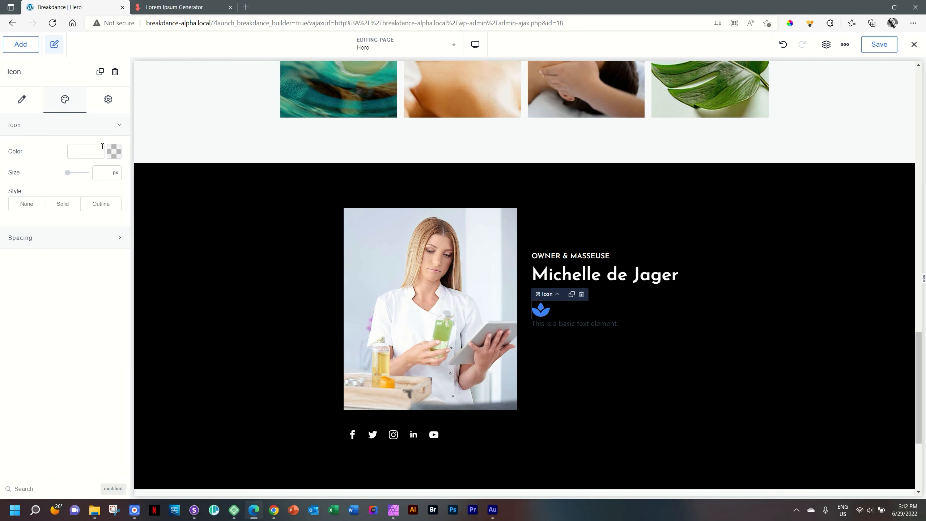
left_click(113, 151)
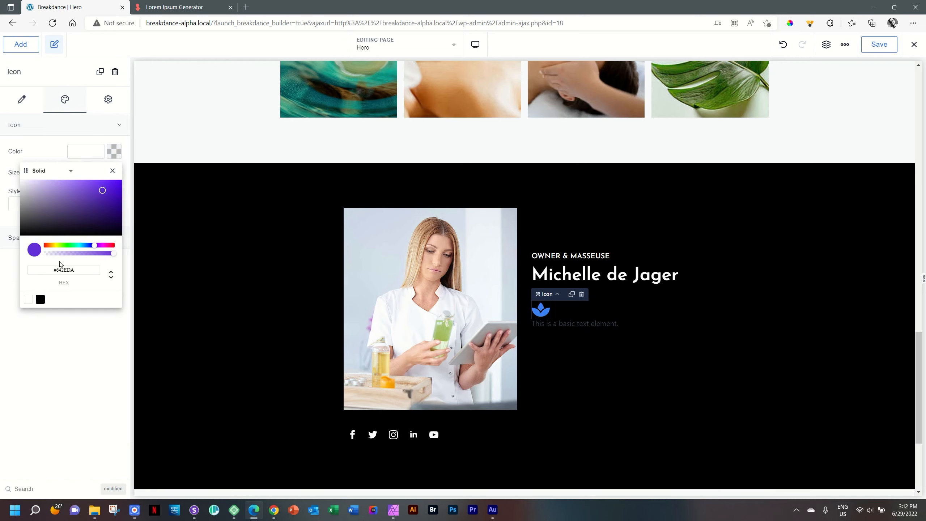
double_click(66, 271)
type("00AA82")
left_click(52, 299)
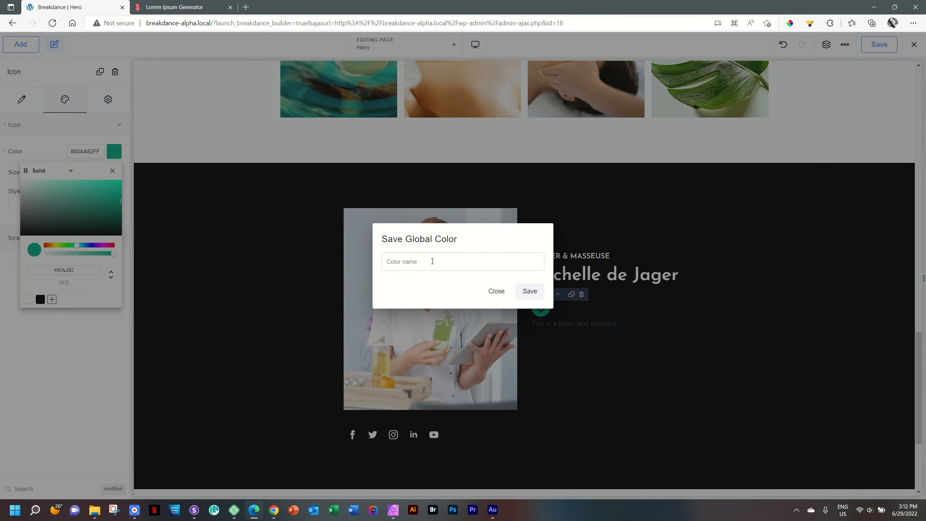
type("Spa Teal")
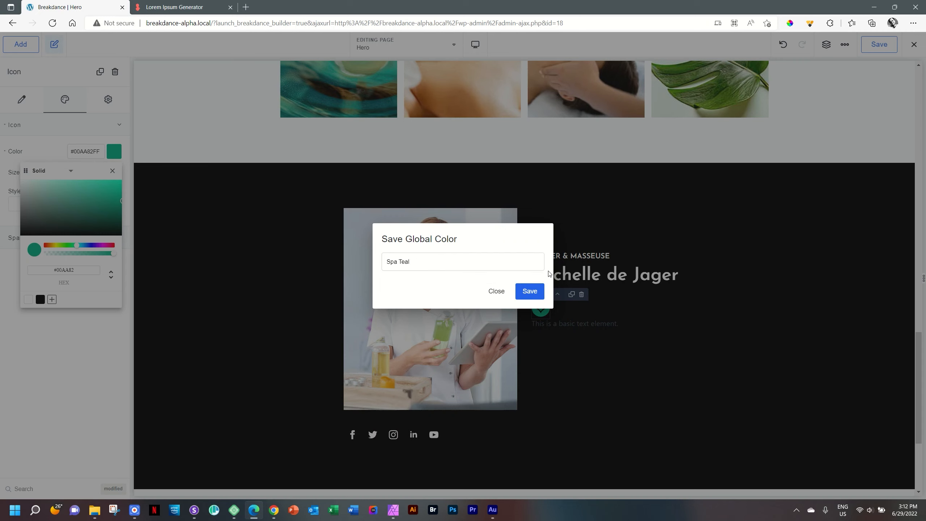
left_click(530, 291)
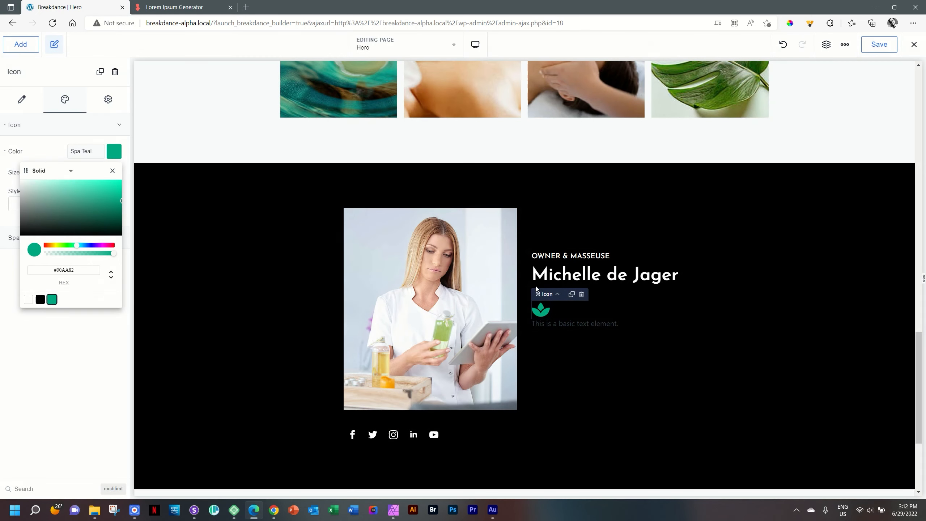
Step: Add space above the placeholder text below the lotus icon
left_click(747, 284)
left_click(587, 324)
left_click_drag(600, 316, 600, 324)
Step: Copy a paragraph from loremipsum.io and paste it over the placeholder sentence under the lotus icon
key("ctrl+Tab")
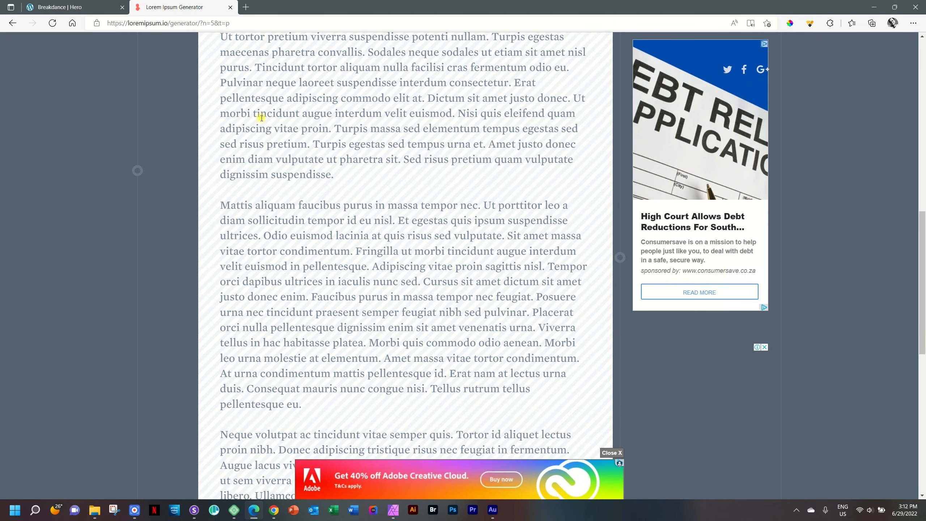
left_click_drag(301, 404, 394, 269)
right_click(394, 268)
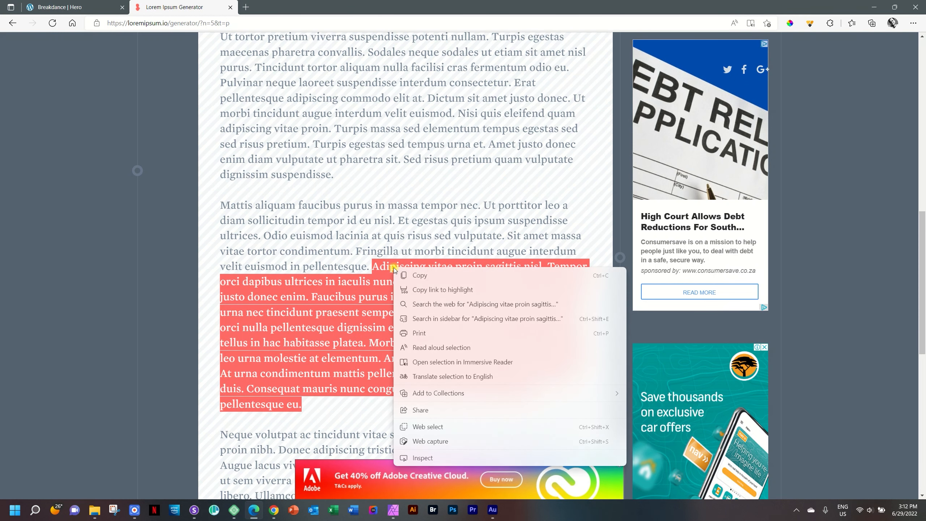
left_click(420, 275)
left_click(73, 7)
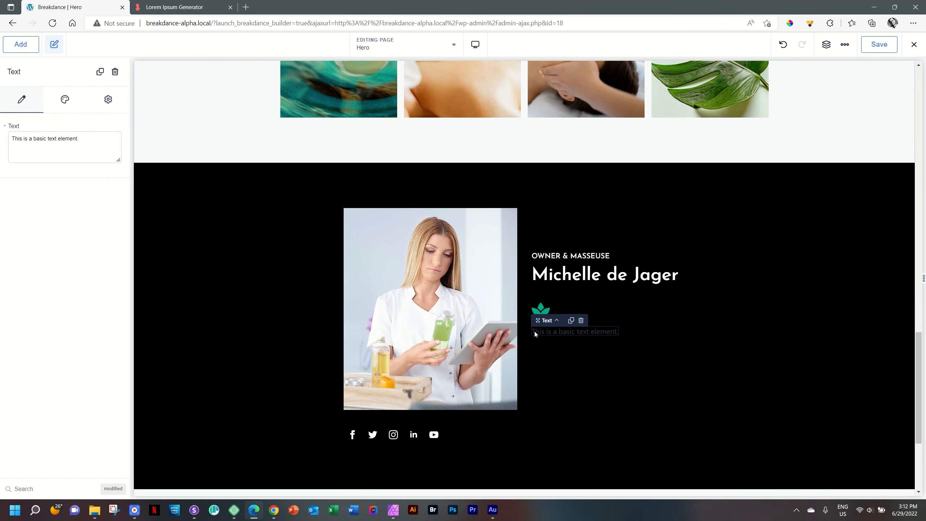
triple_click(584, 331)
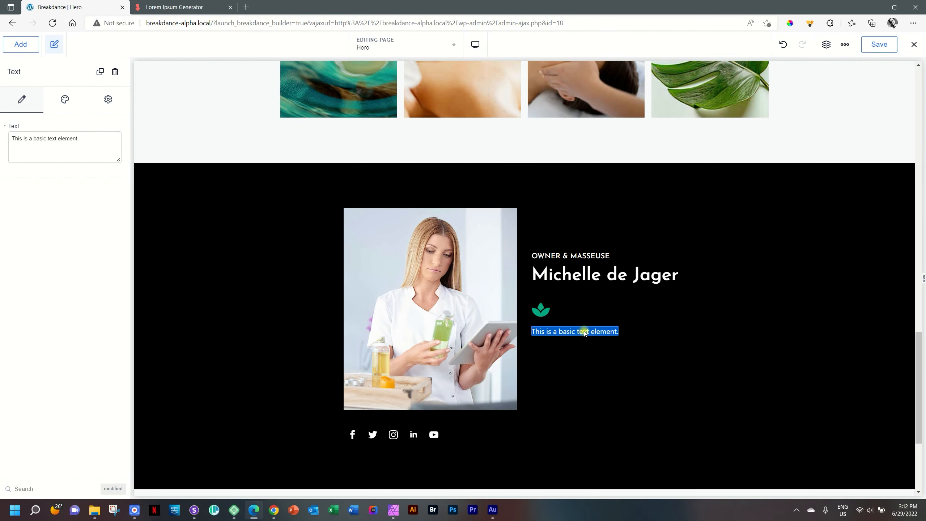
key("ctrl+v")
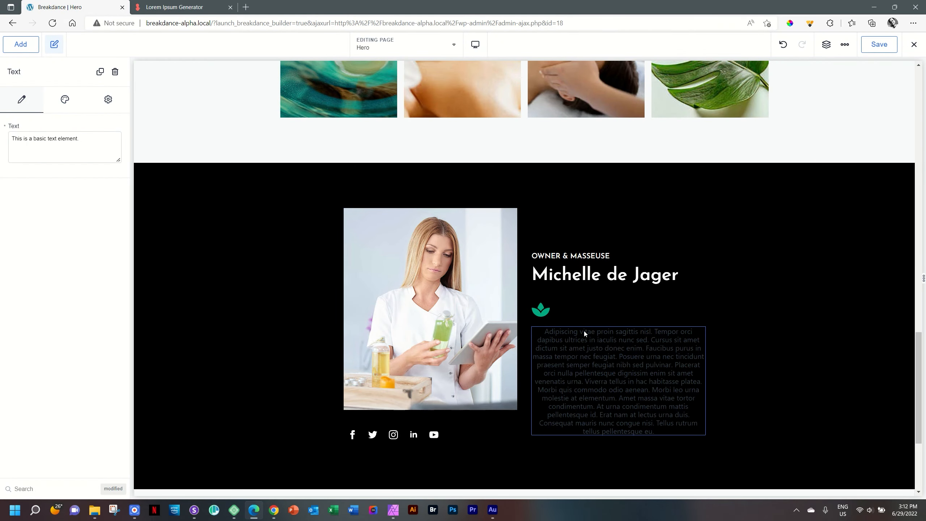
Step: Colour the bio paragraph grey #ABABAB and left-align it
left_click(65, 100)
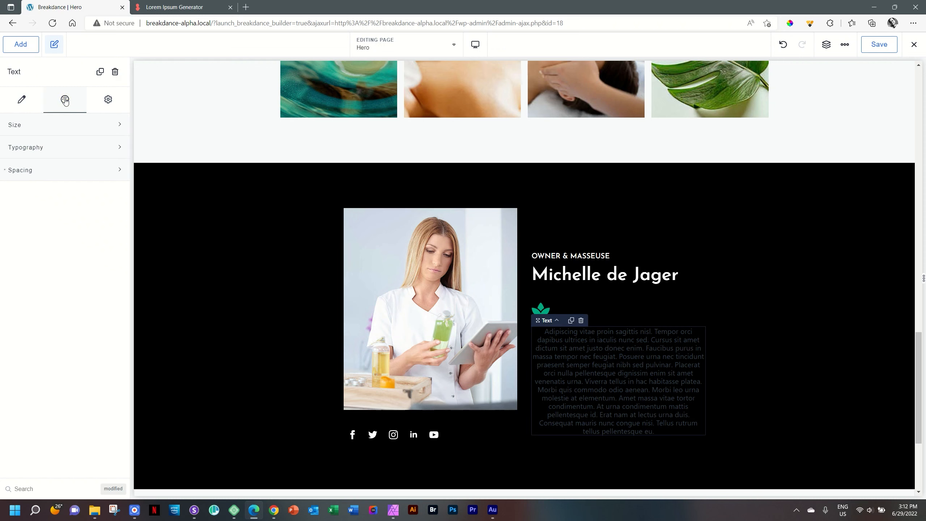
left_click(44, 145)
left_click(108, 179)
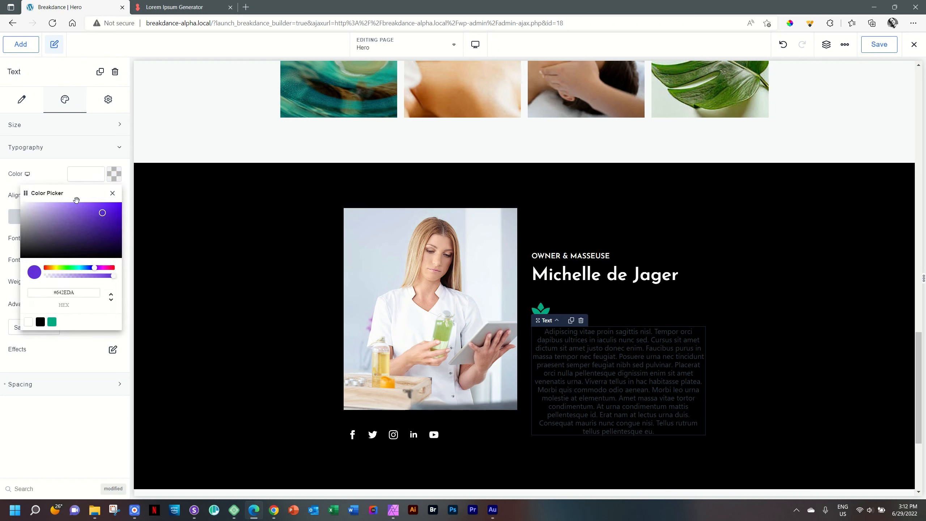
left_click_drag(47, 219, 16, 198)
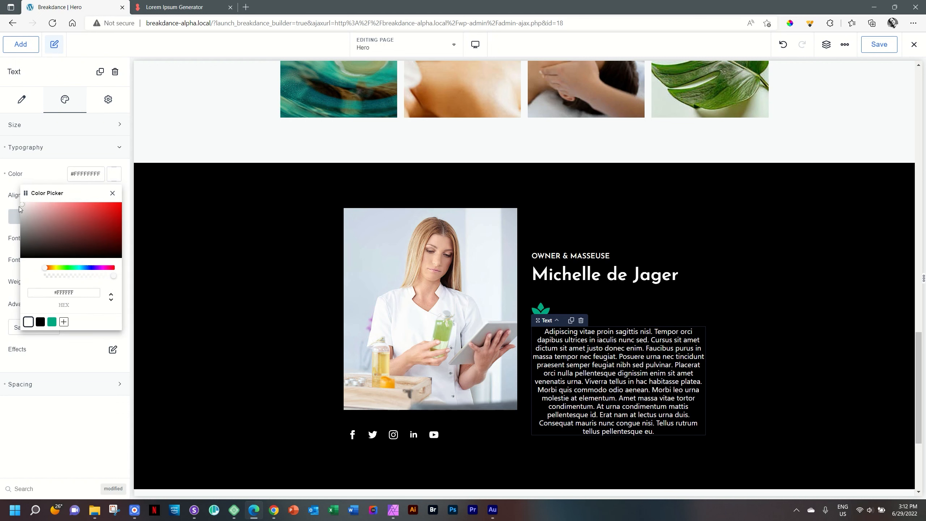
left_click(19, 206)
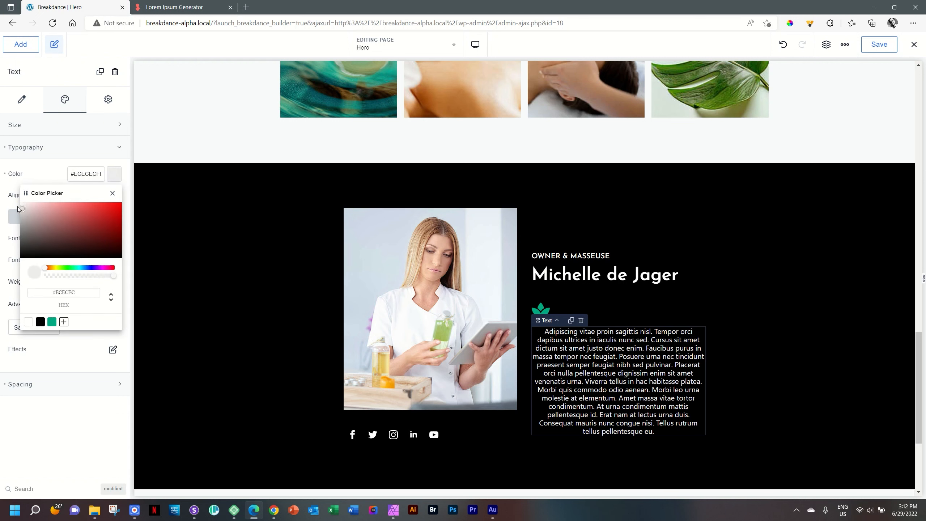
left_click_drag(18, 208, 16, 224)
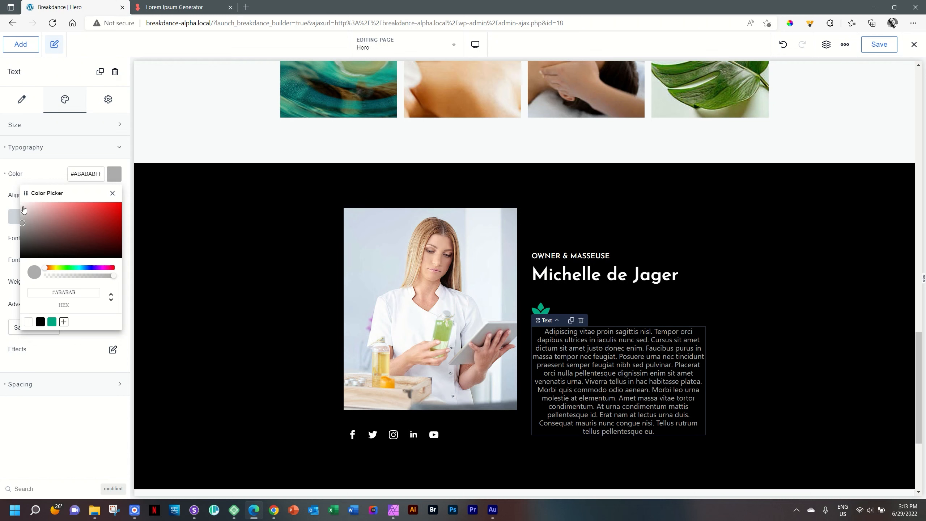
left_click(113, 177)
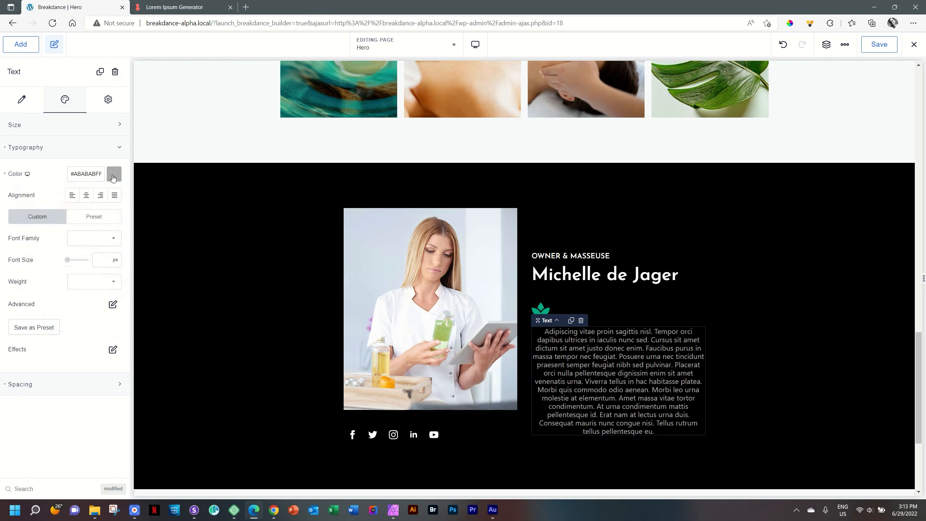
left_click(72, 195)
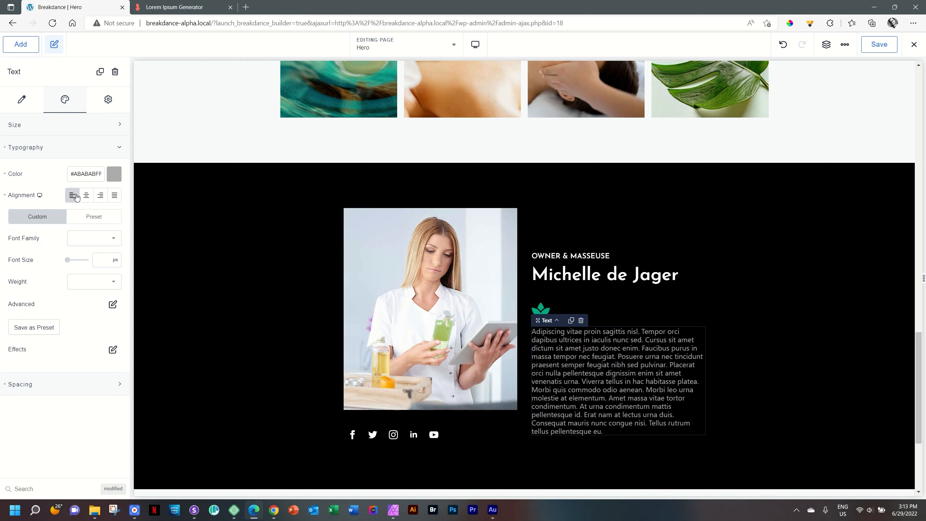
Step: Set the bio paragraph to Josefin Sans at 16 px
left_click(81, 235)
type("josef")
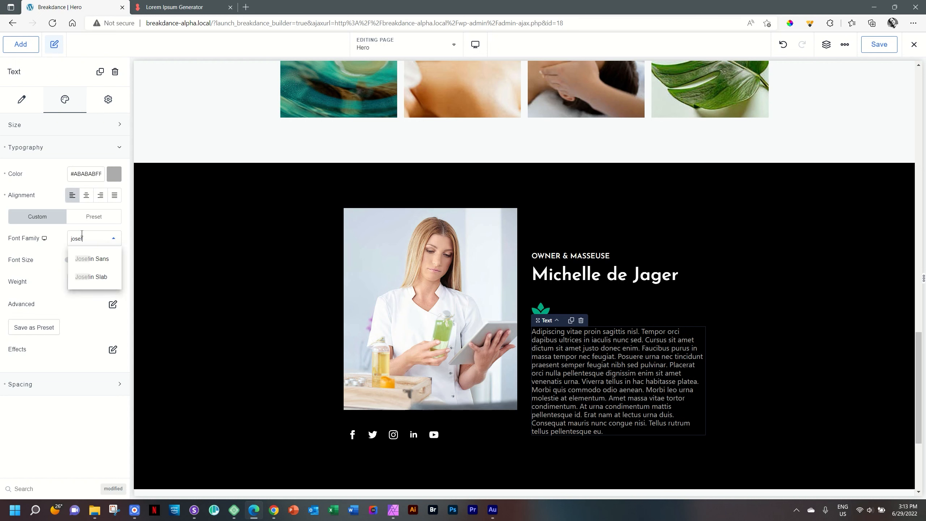
left_click(86, 259)
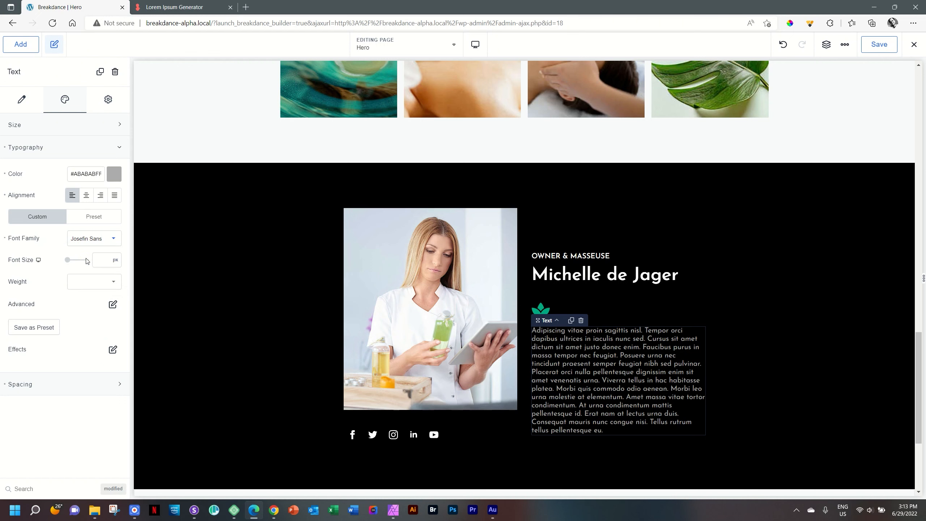
left_click(109, 260)
left_click(101, 264)
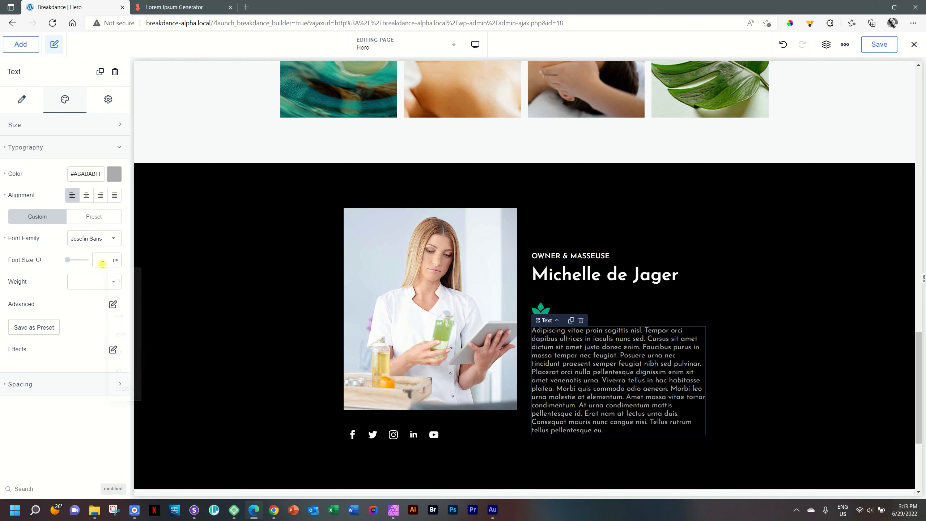
type("16")
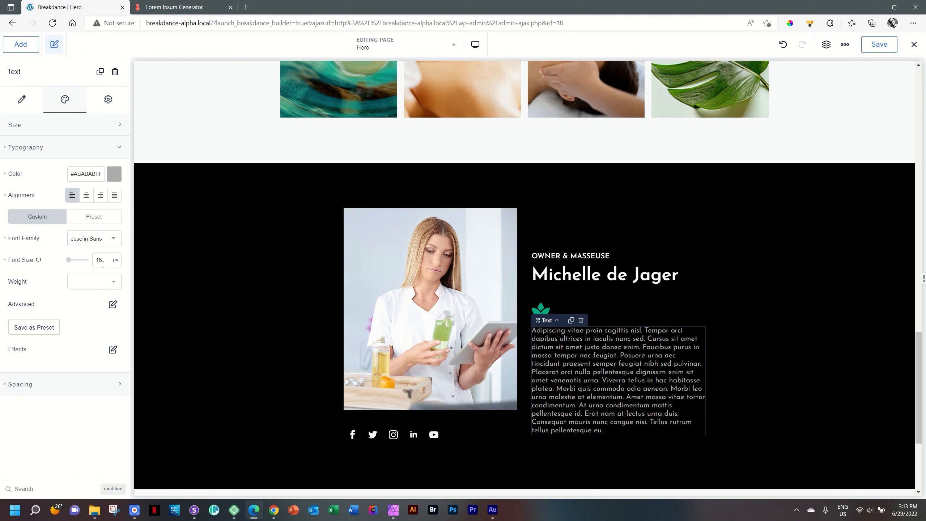
Step: Give the bio paragraph weight 400 and a 1.8 line height
left_click(110, 282)
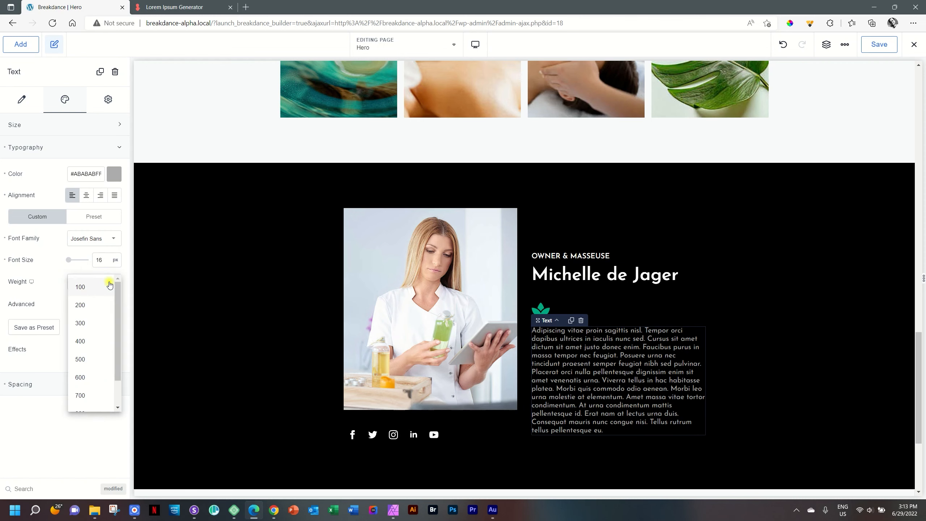
left_click(99, 341)
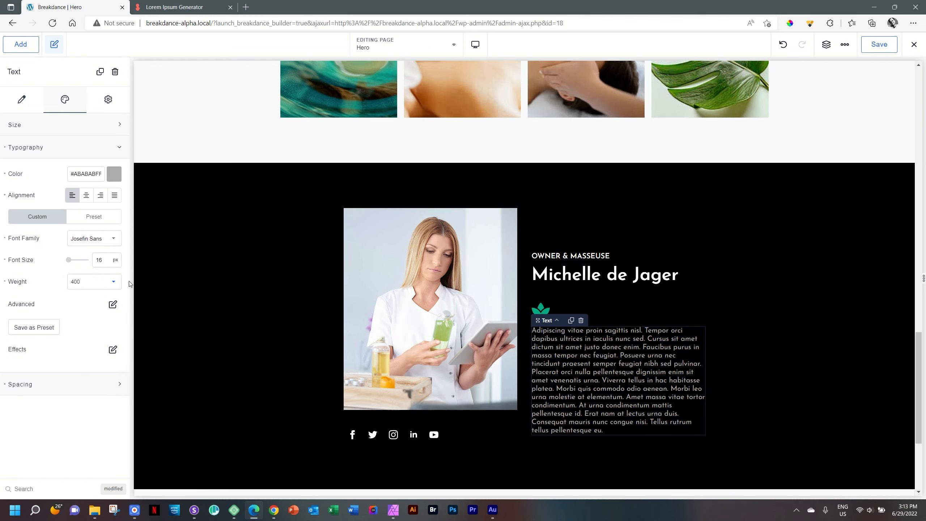
left_click(112, 305)
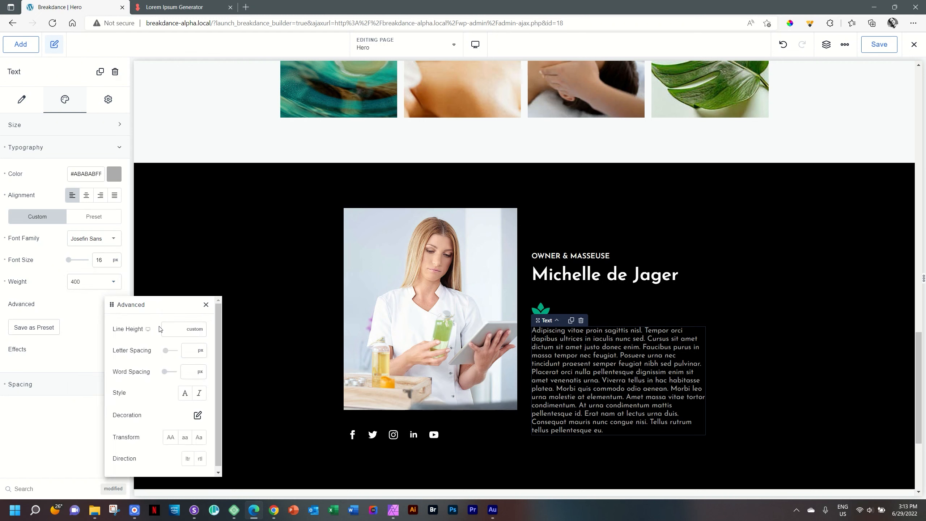
type("1.8")
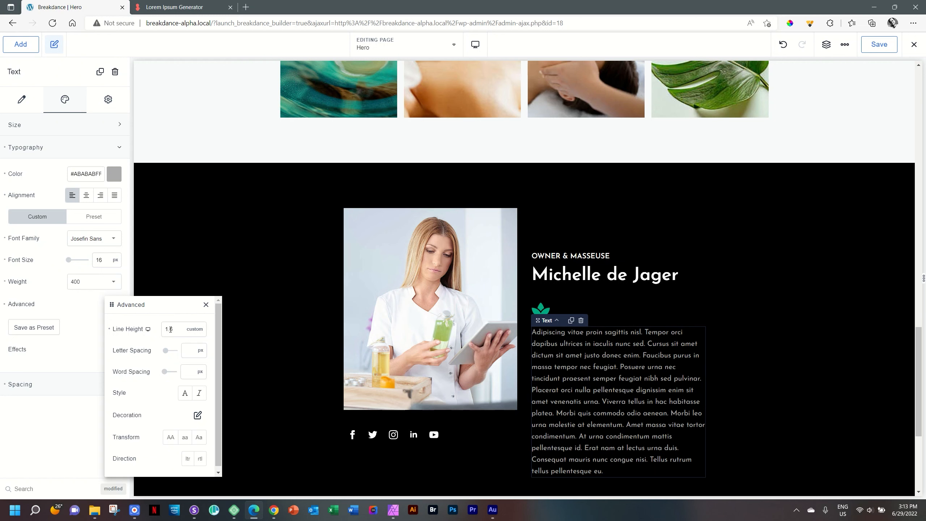
left_click(773, 307)
scroll(772, 305, "down", 4)
Step: Copy the paragraph beginning 'Mattis aliquam faucibus' from the Lorem Ipsum Generator
scroll(772, 306, "up", 2)
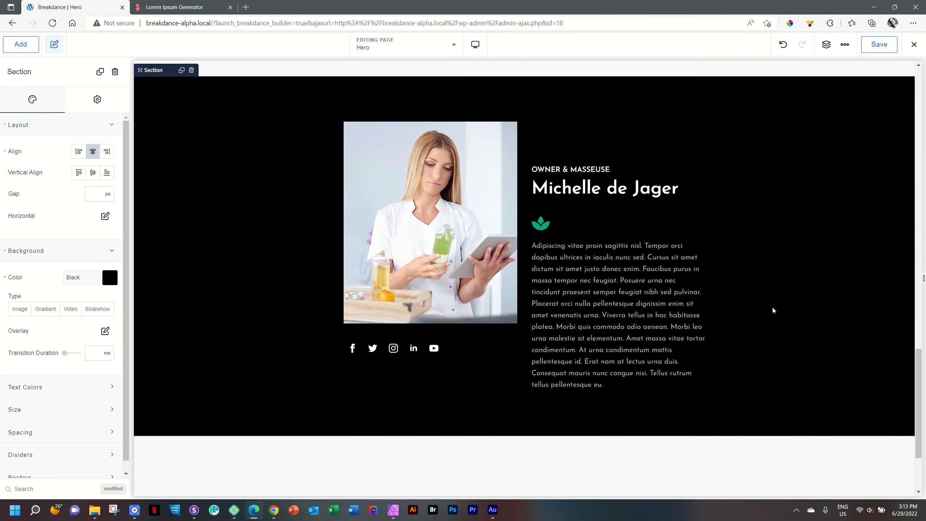
scroll(774, 309, "up", 1)
left_click_drag(919, 375, 922, 388)
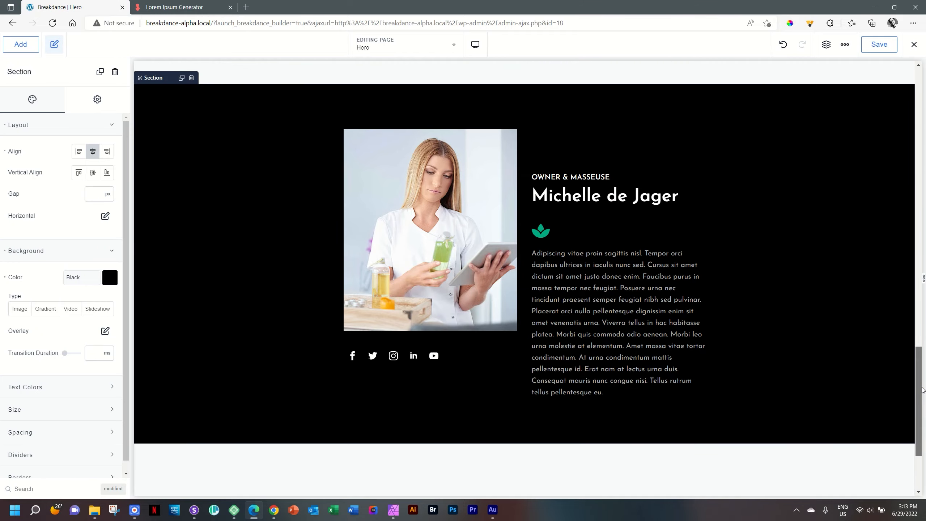
left_click(203, 8)
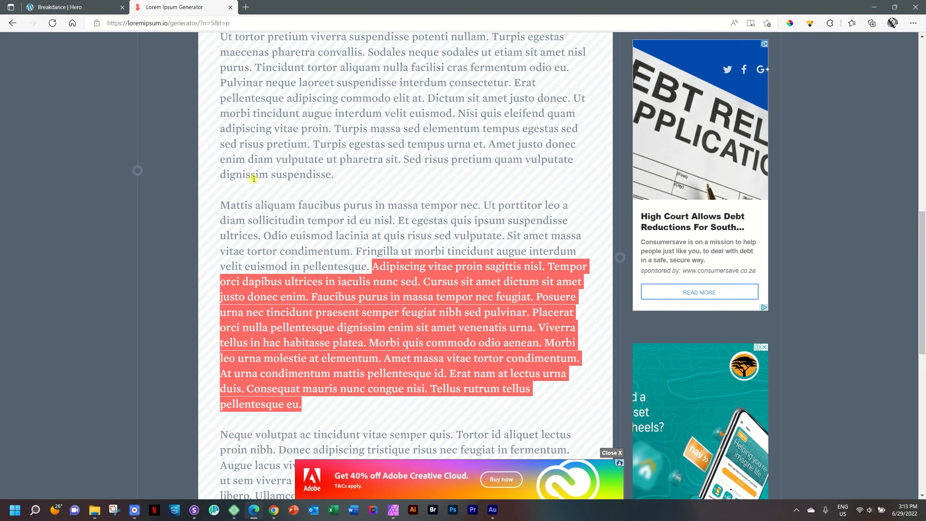
left_click(345, 262)
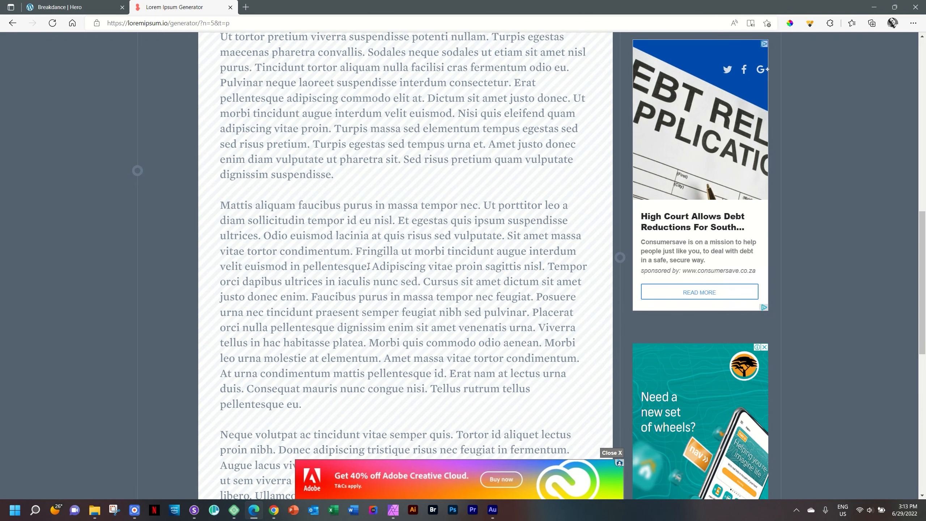
left_click_drag(369, 266, 221, 203)
key("ctrl+c")
right_click(272, 227)
left_click(288, 236)
Step: Paste it as a second paragraph after the first one in the bio text
left_click(95, 11)
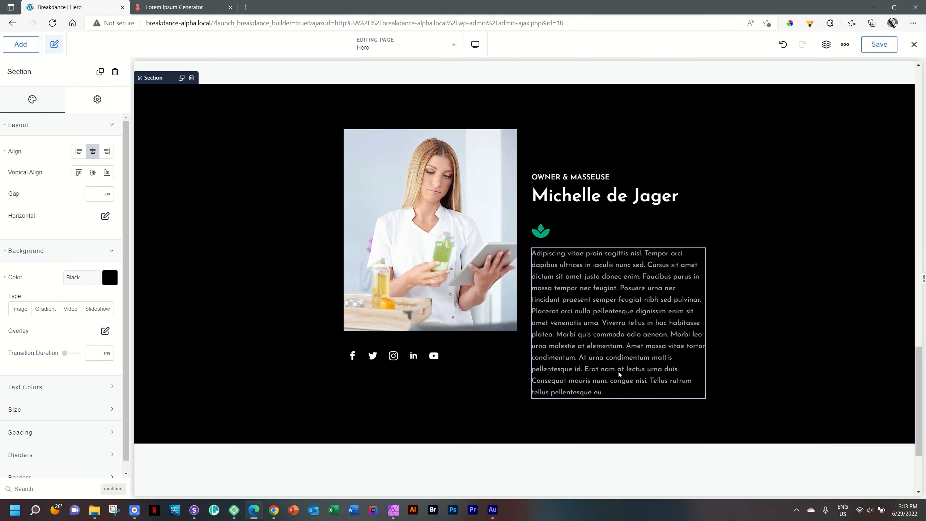
left_click(622, 388)
left_click(623, 393)
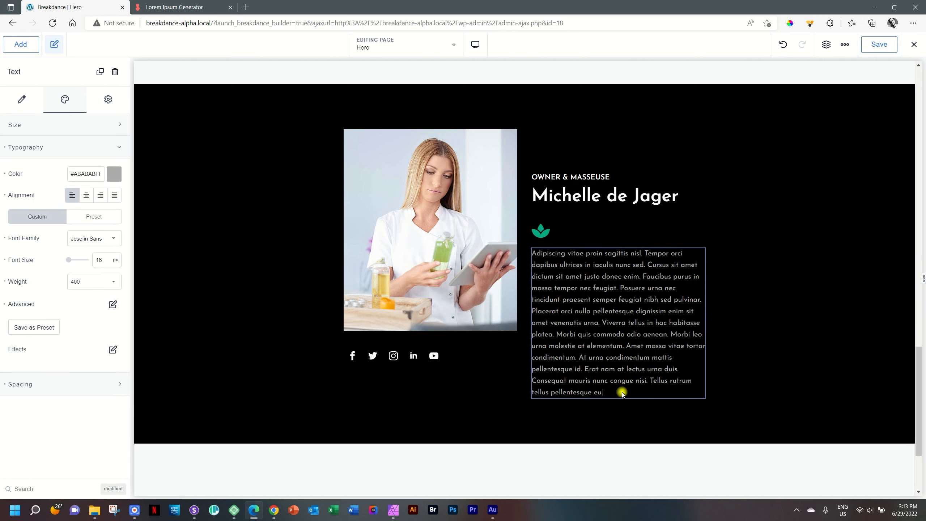
key("Return")
key("ctrl+v")
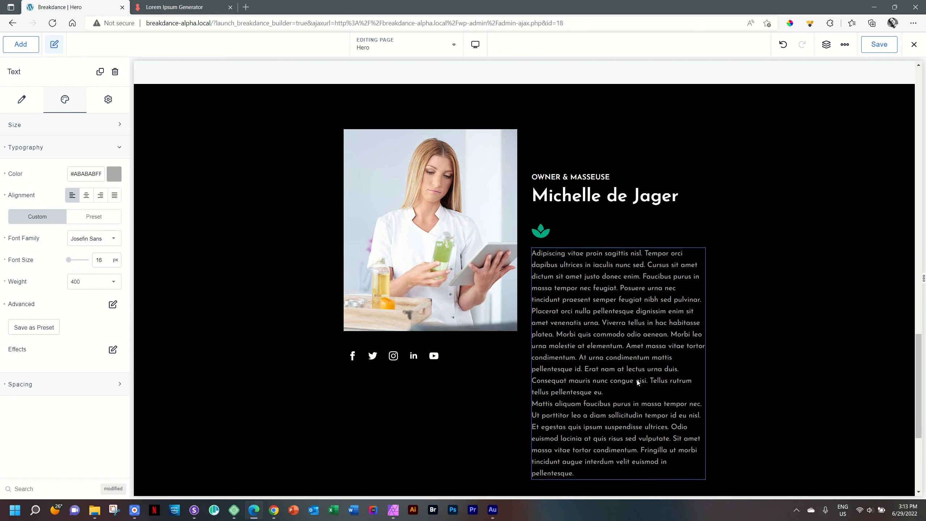
scroll(616, 335, "down", 3)
scroll(788, 251, "up", 3)
left_click(788, 252)
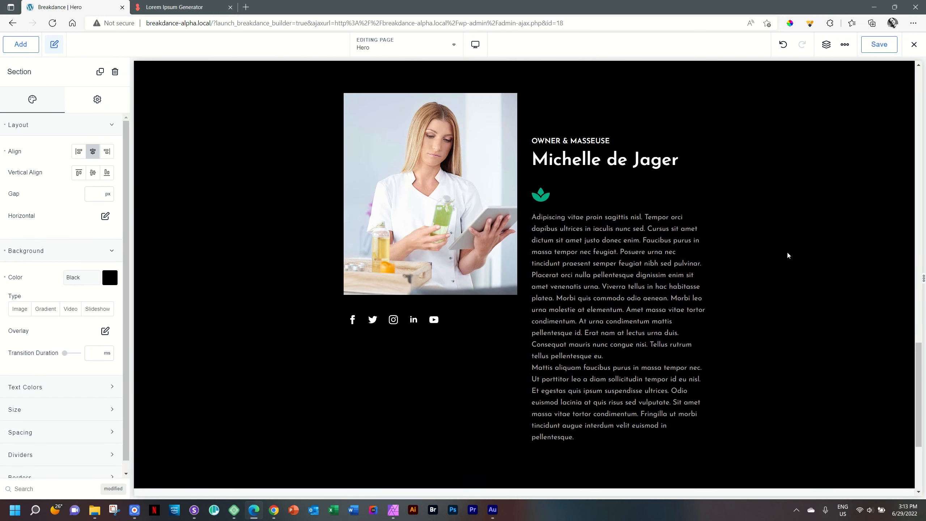
scroll(789, 255, "down", 2)
scroll(789, 256, "up", 2)
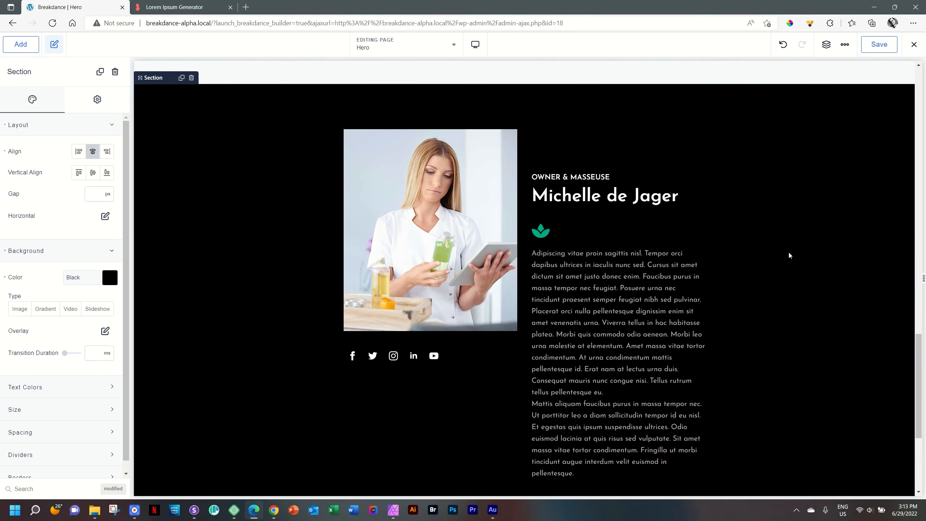
Step: Drag extra margin above the OWNER & MASSEUSE heading to lower the heading, name and bio
left_click(585, 175)
left_click_drag(605, 172, 605, 181)
left_click(753, 211)
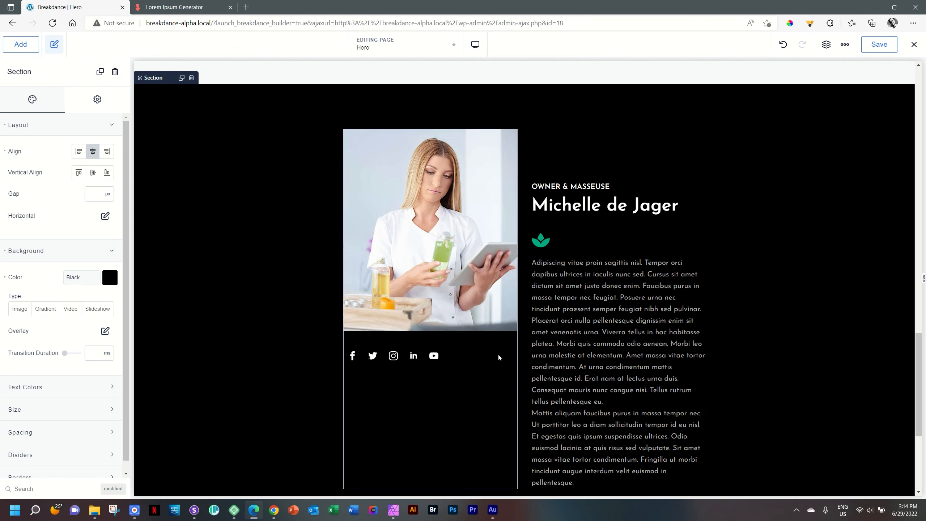
left_click(526, 326)
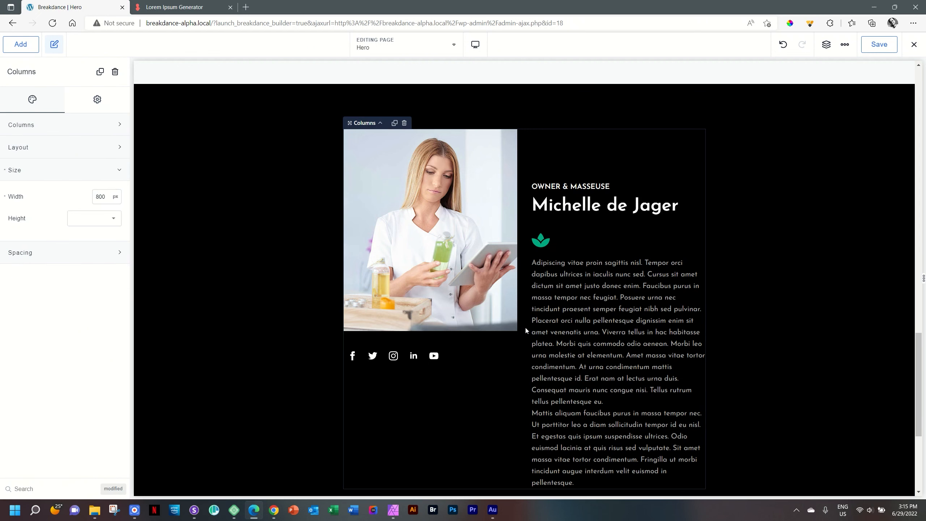
Step: Select the two-column row holding the photo and bio columns
left_click(725, 308)
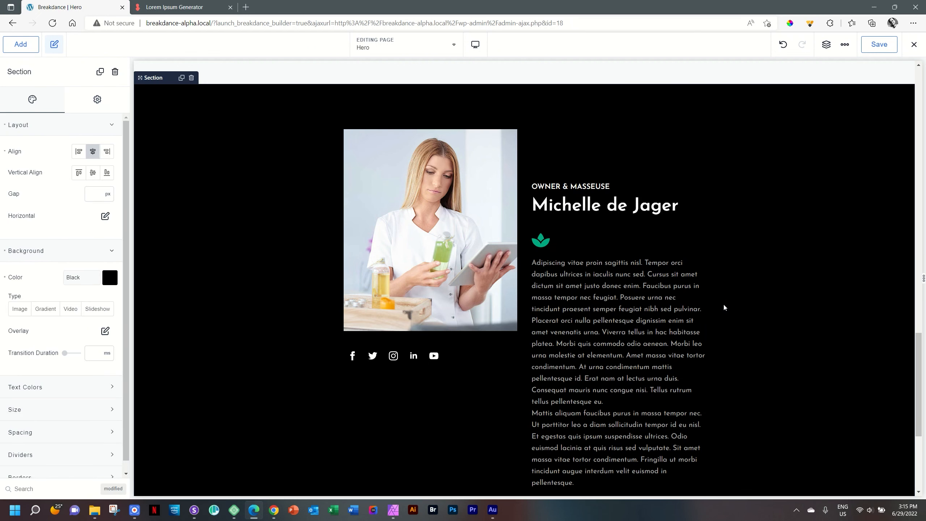
left_click(455, 243)
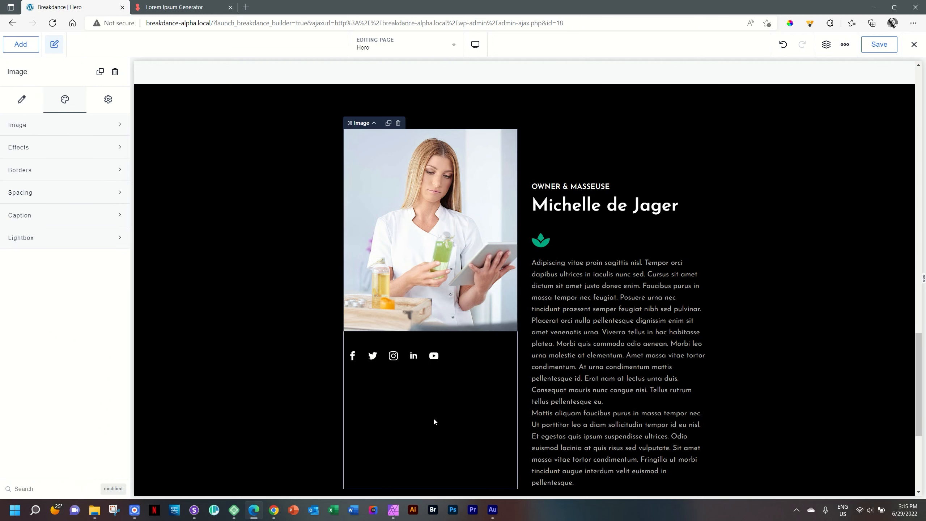
left_click(459, 406)
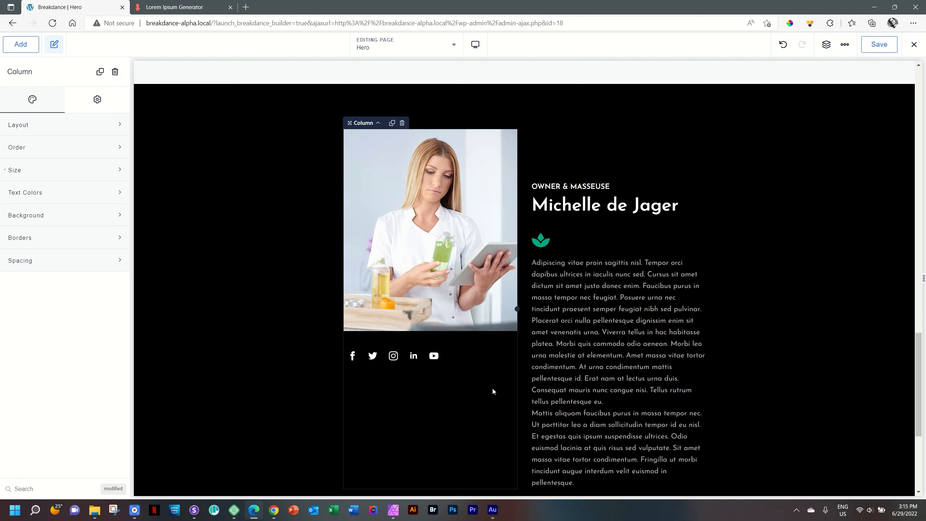
left_click(524, 361)
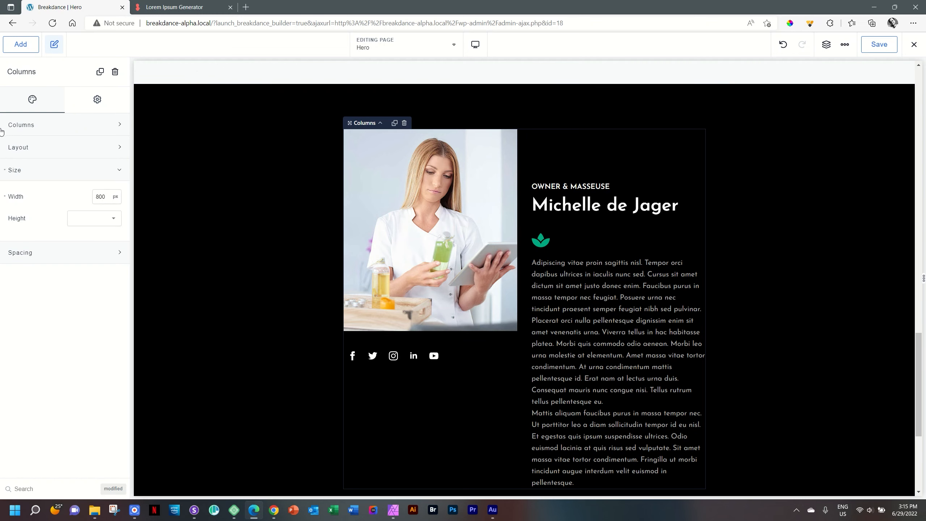
left_click(35, 149)
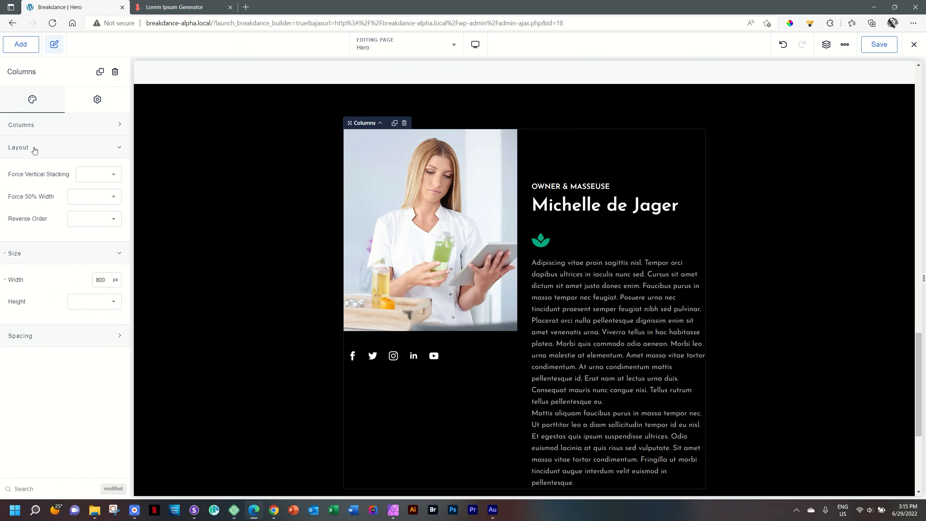
left_click(34, 150)
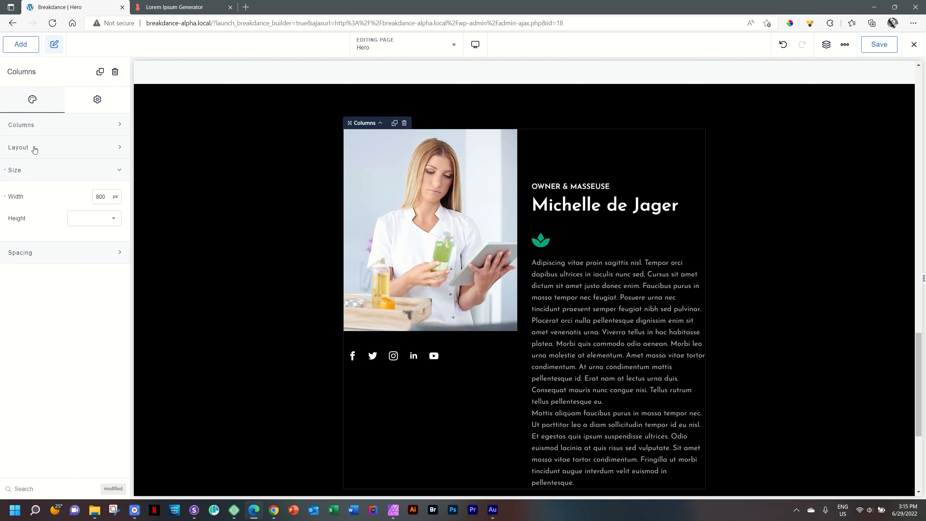
Step: Set the row's column gap to 75 px
left_click(57, 250)
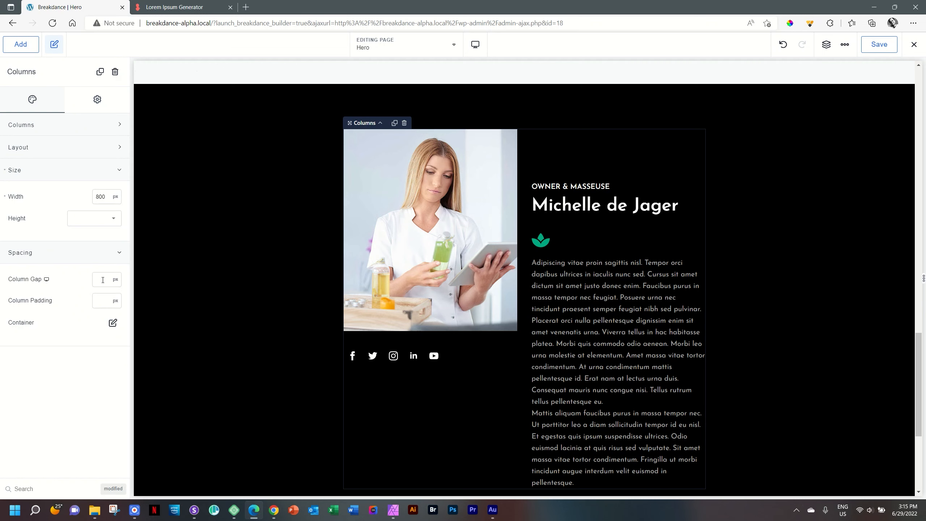
left_click(103, 280)
type("50")
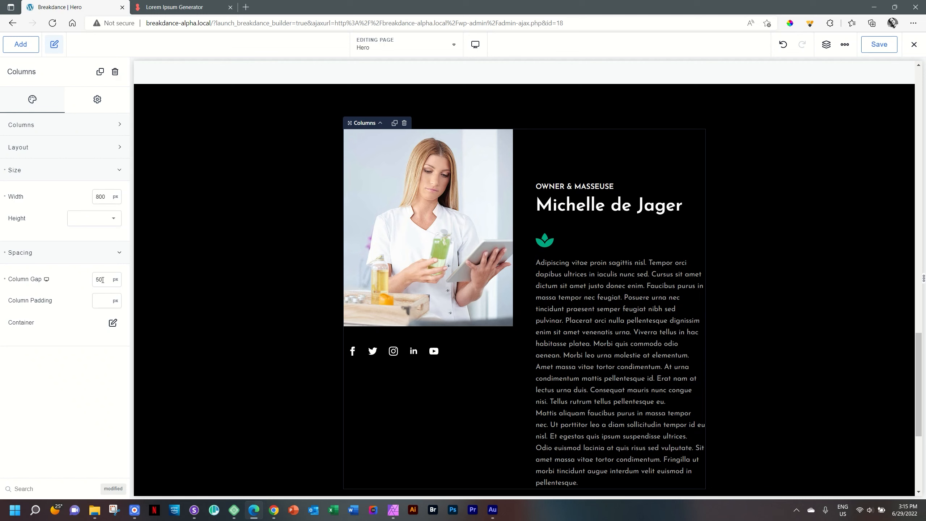
double_click(99, 278)
type("75")
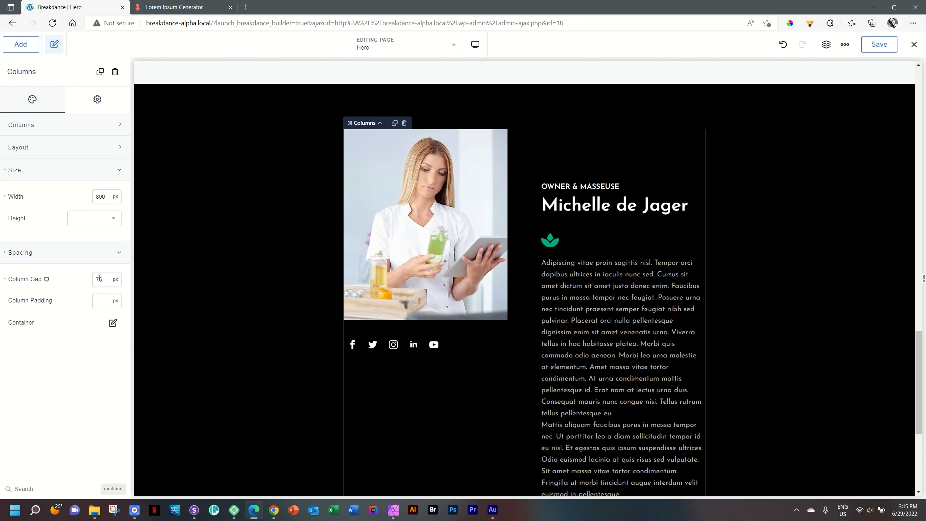
left_click(752, 287)
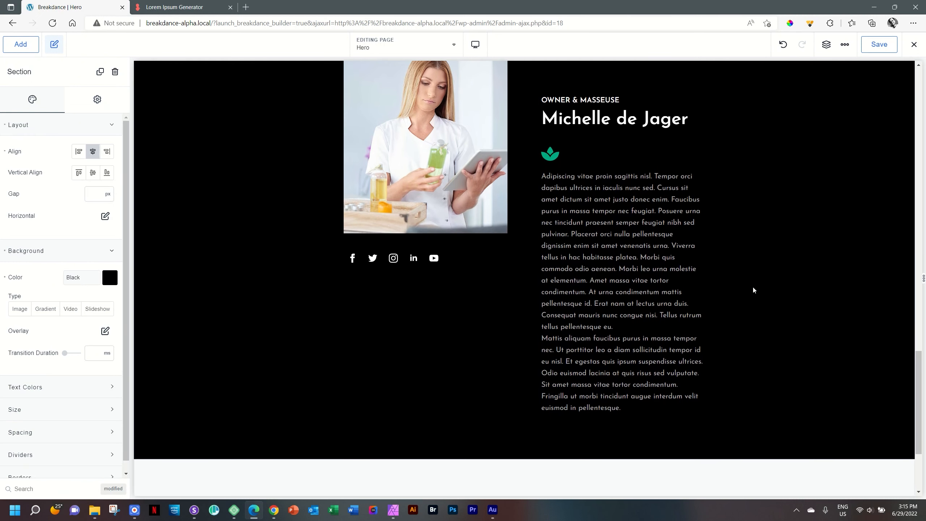
scroll(751, 290, "down", 3)
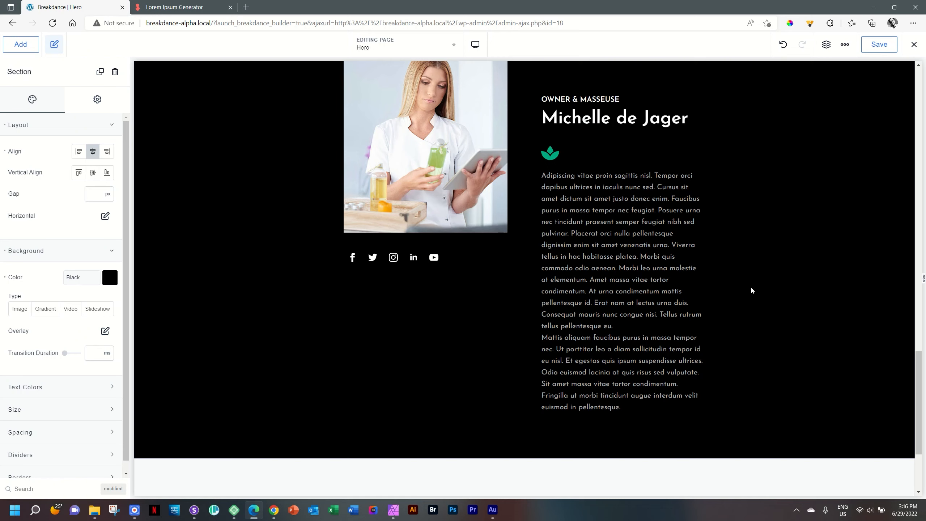
left_click_drag(920, 365, 920, 362)
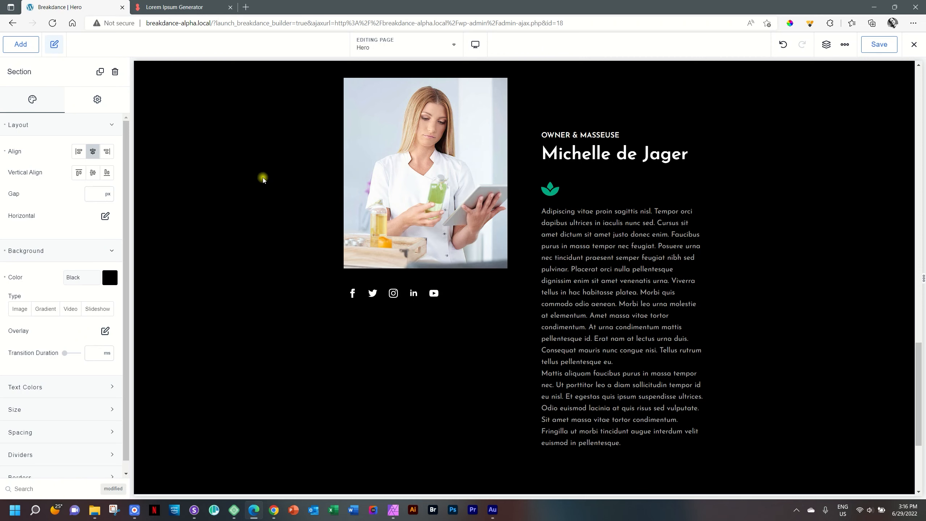
Step: Give the section a Slide Right entrance animation
scroll(264, 180, "up", 2)
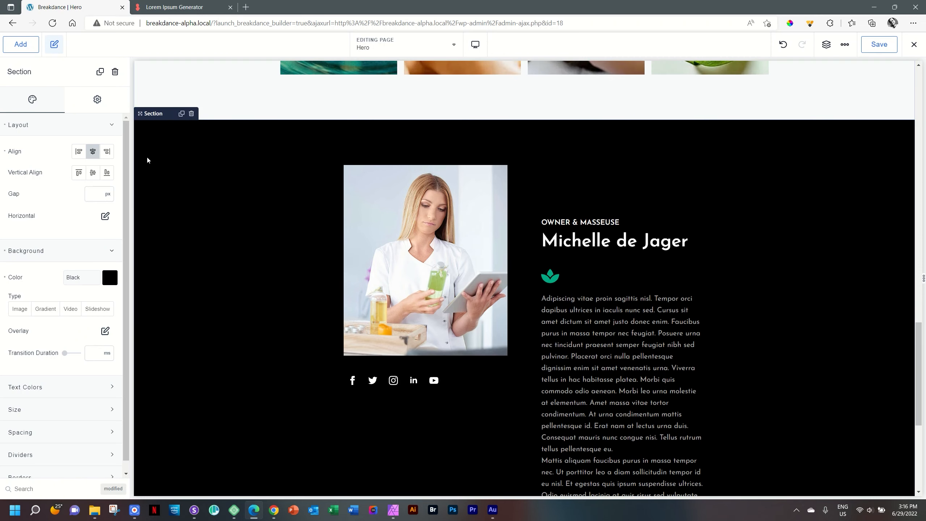
left_click(96, 101)
left_click(47, 193)
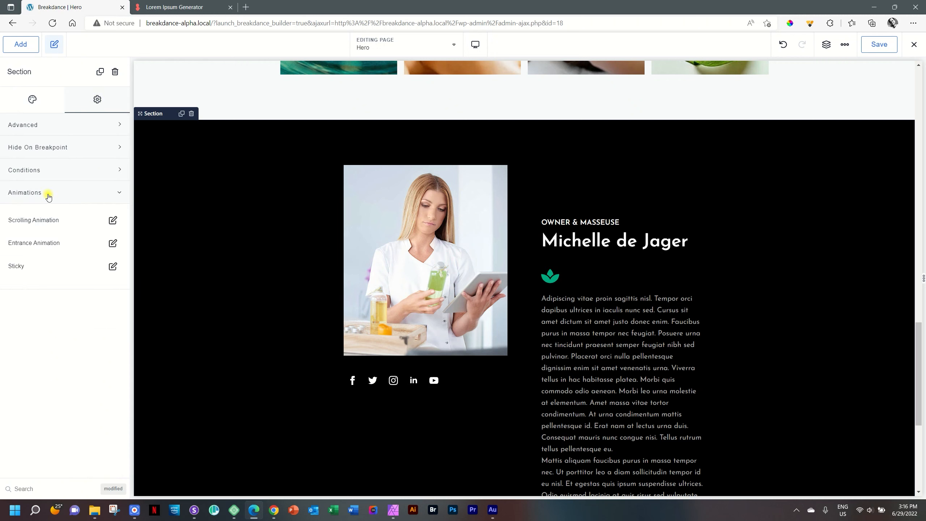
left_click(113, 243)
left_click(82, 300)
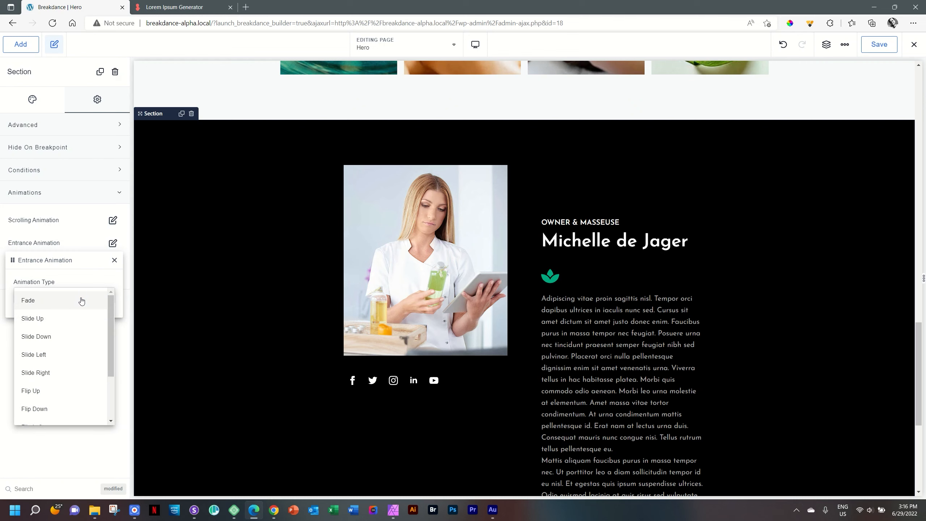
left_click(66, 373)
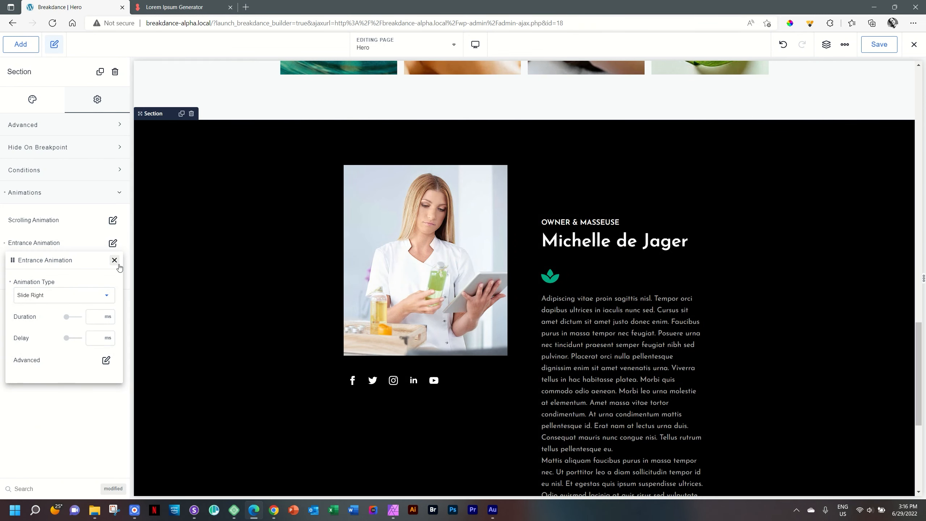
Step: Toggle the animation's play-once option and disable it at Phone Portrait
left_click(106, 361)
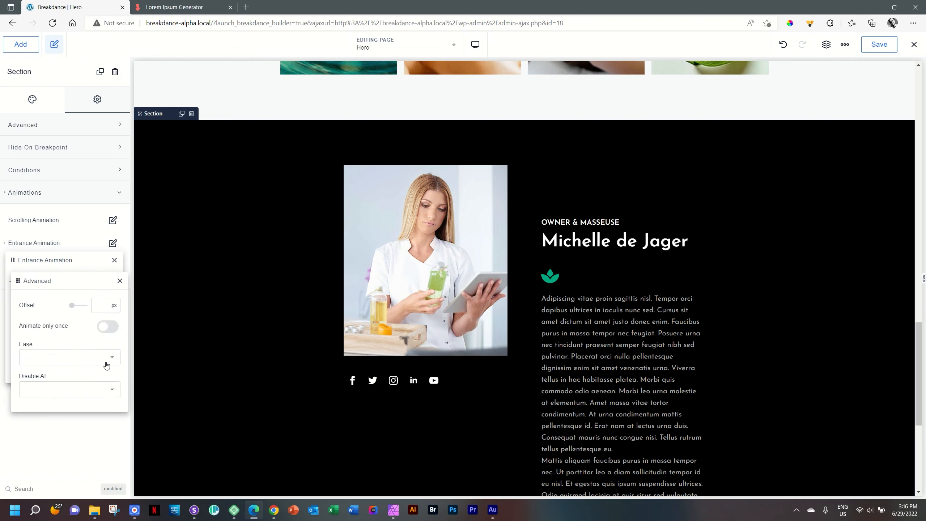
left_click(112, 330)
left_click(77, 390)
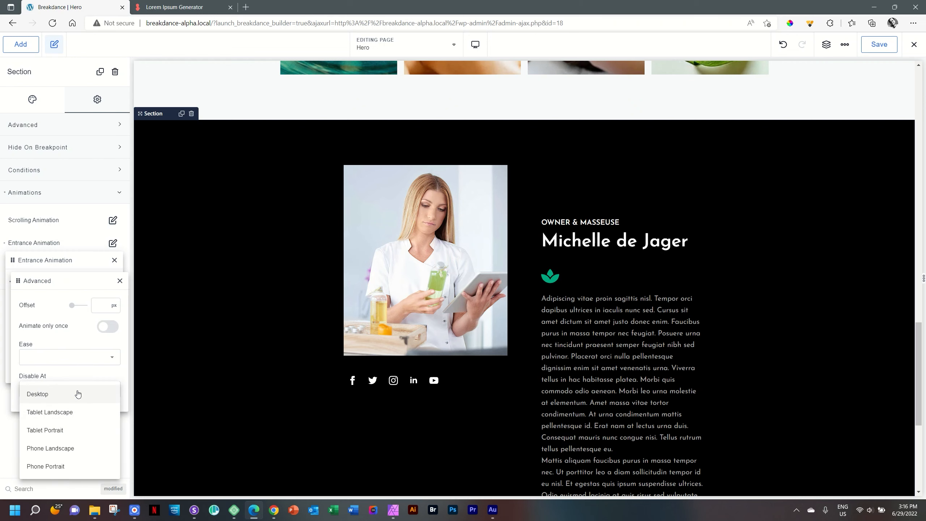
left_click(62, 468)
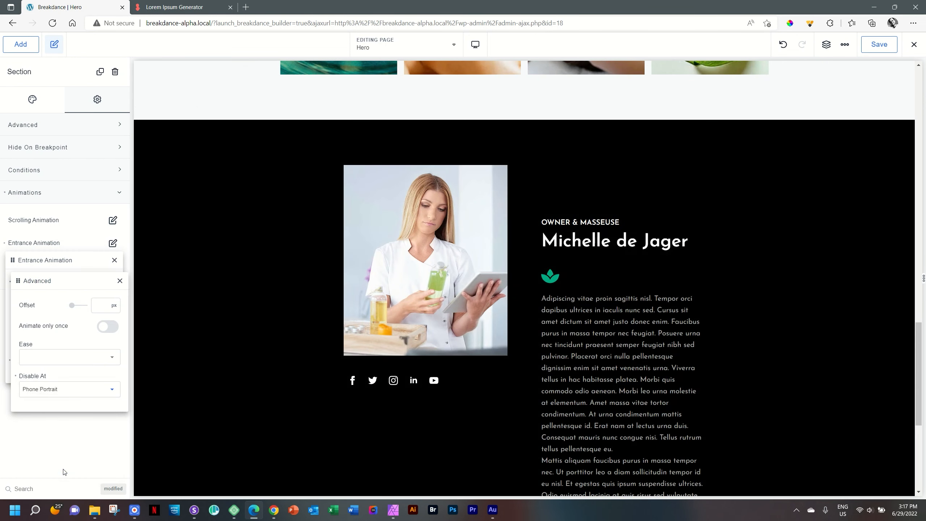
left_click(120, 280)
left_click(115, 260)
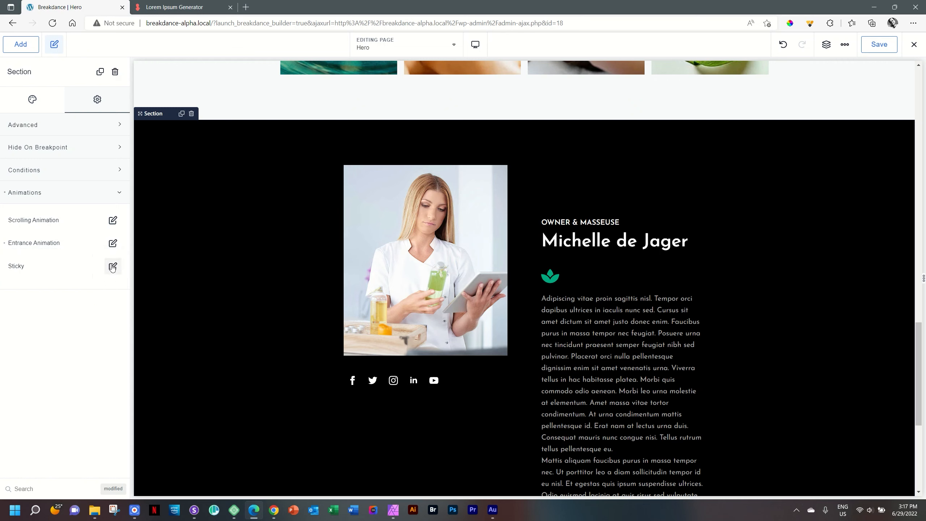
Step: Change the animation's Disable At breakpoint to Phone Landscape instead
left_click(112, 244)
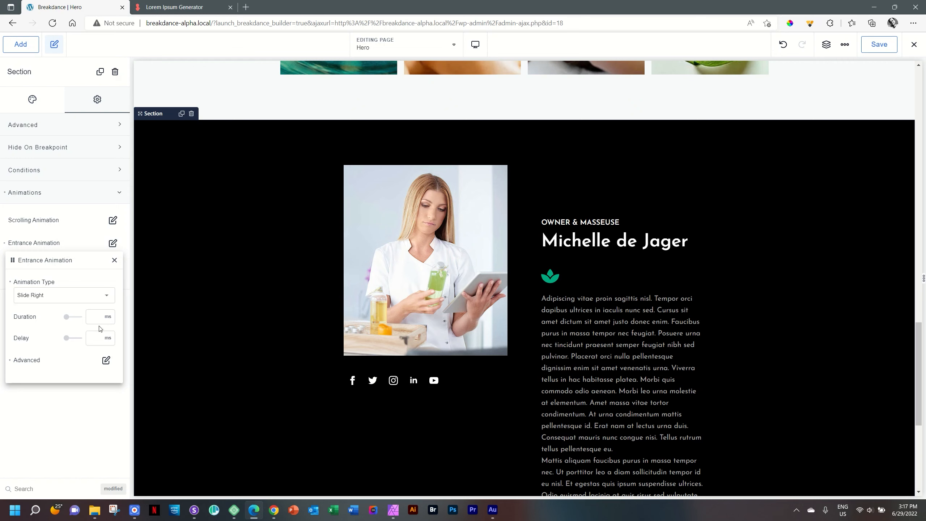
left_click(102, 361)
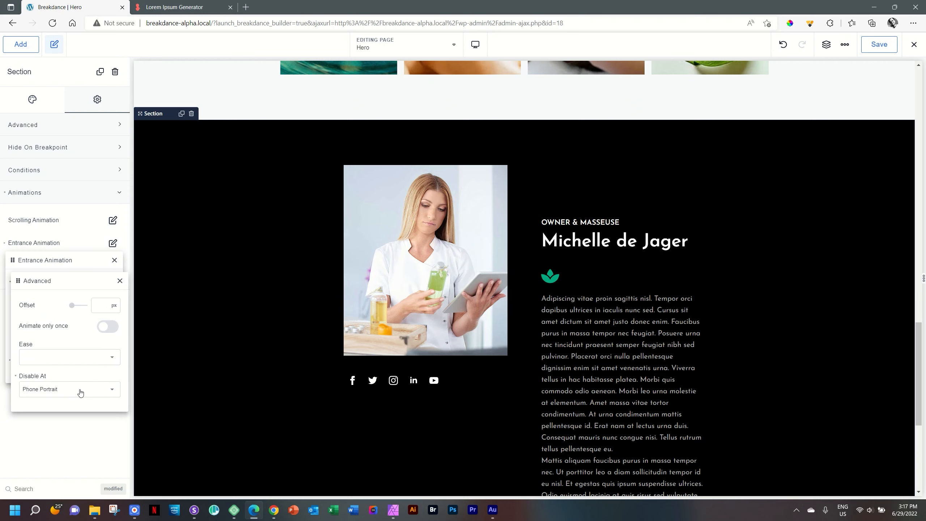
left_click(98, 395)
left_click(59, 449)
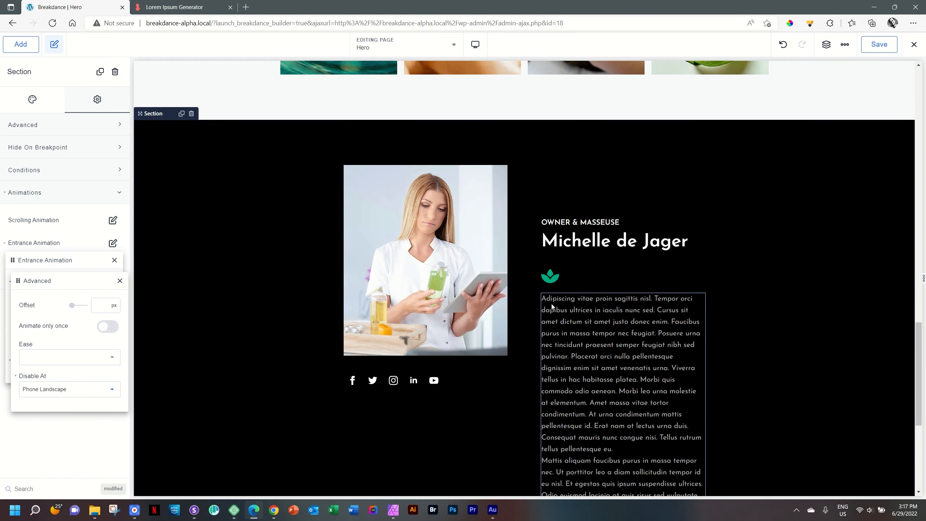
left_click(119, 281)
left_click(114, 260)
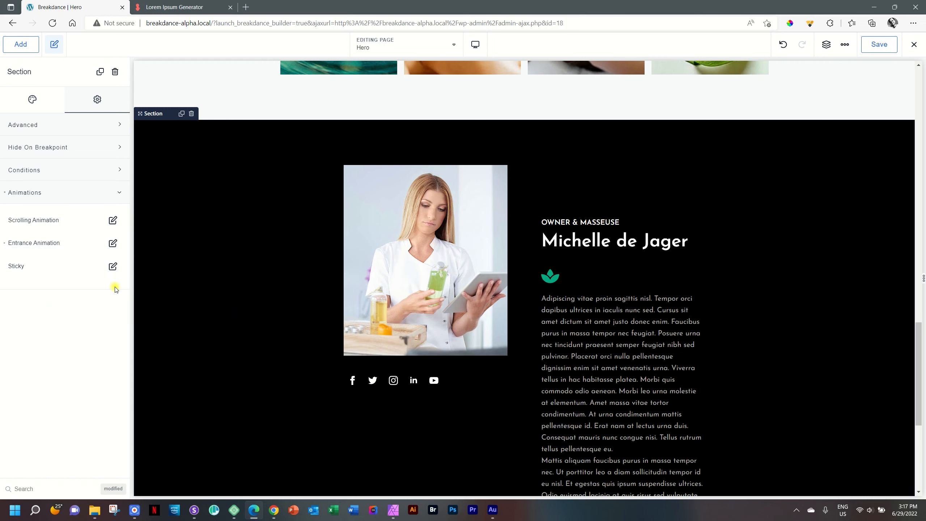
left_click(123, 192)
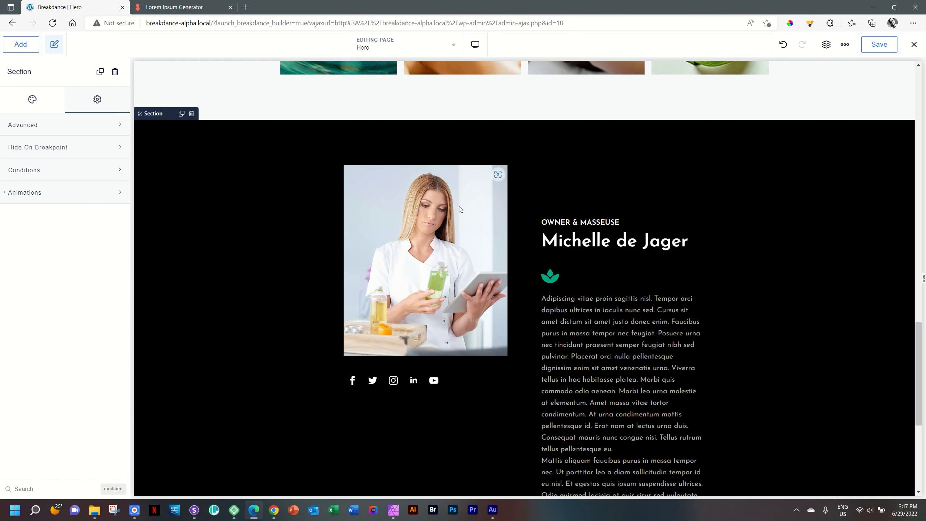
Step: On the section's Design tab, expand Dividers and add a Shape Dividers item
scroll(555, 211, "down", 2)
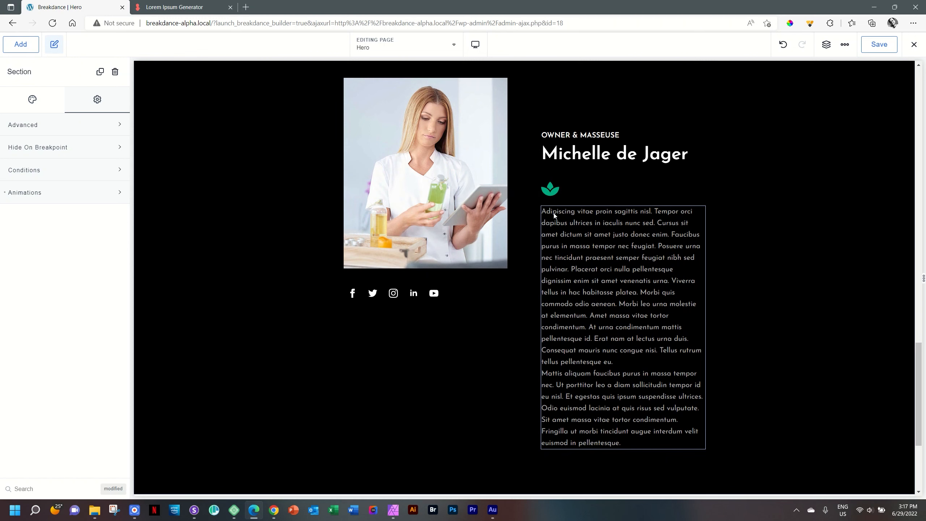
scroll(553, 220, "up", 2)
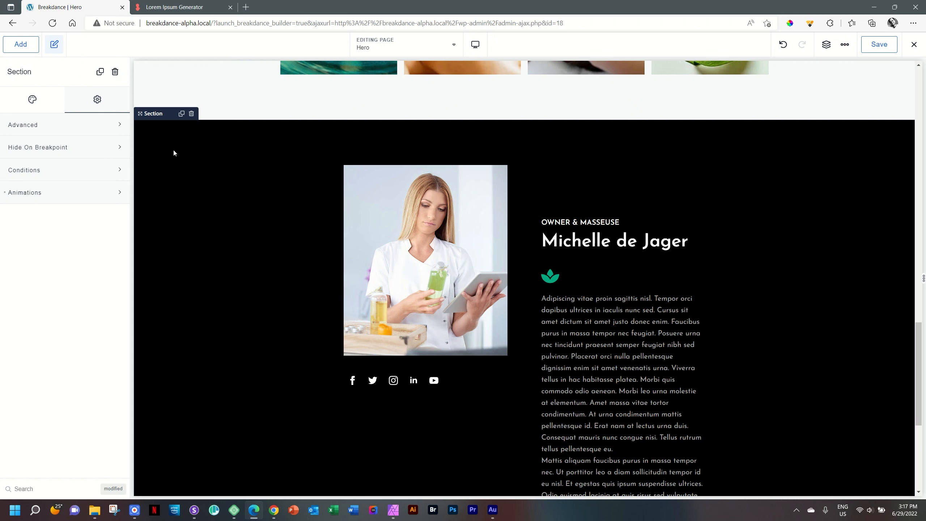
left_click(32, 99)
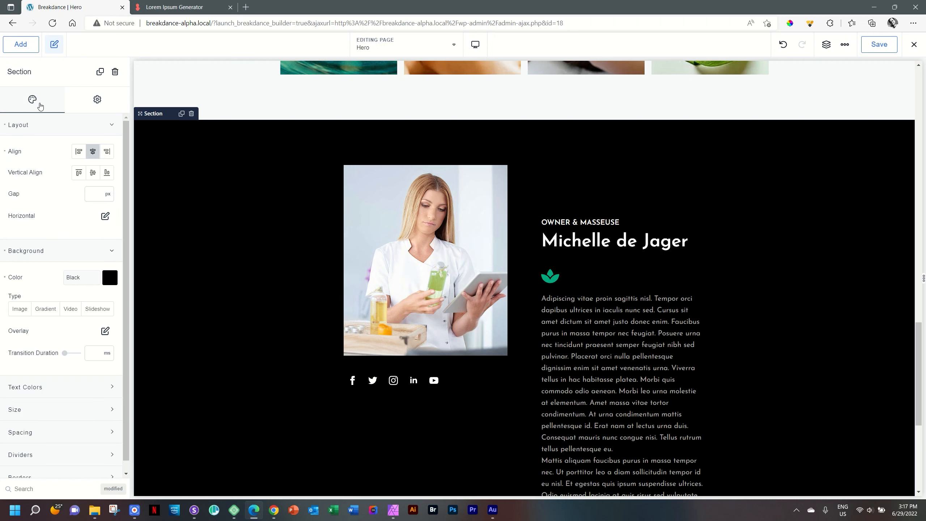
scroll(41, 117, "down", 1)
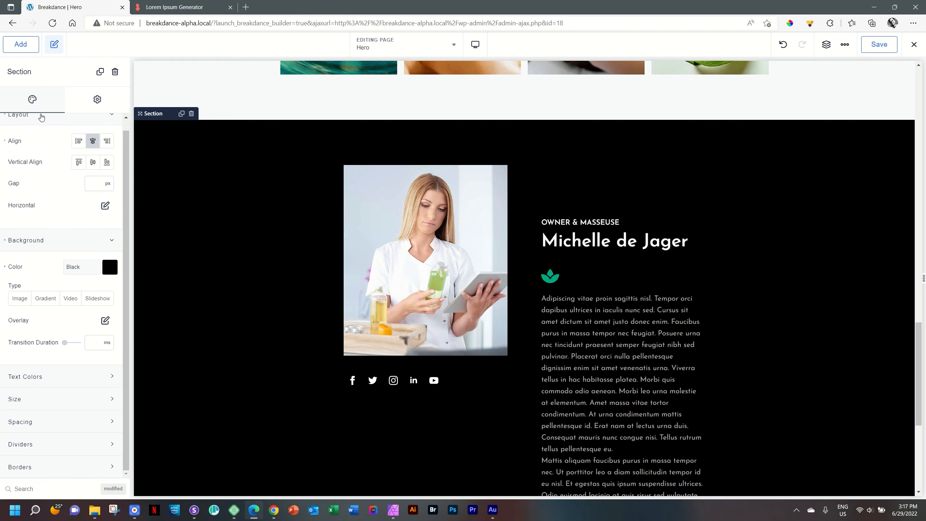
left_click(40, 121)
left_click(25, 379)
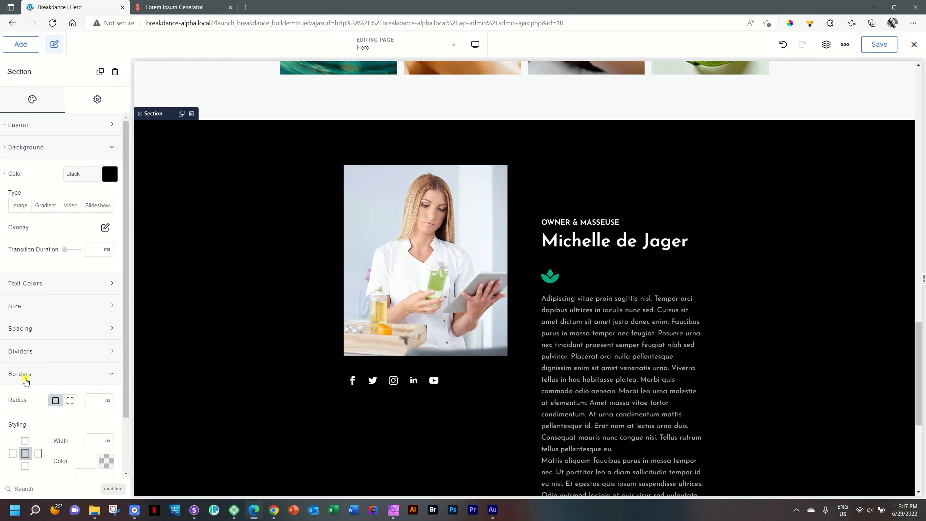
left_click(25, 356)
left_click(24, 356)
left_click(25, 355)
scroll(26, 356, "down", 3)
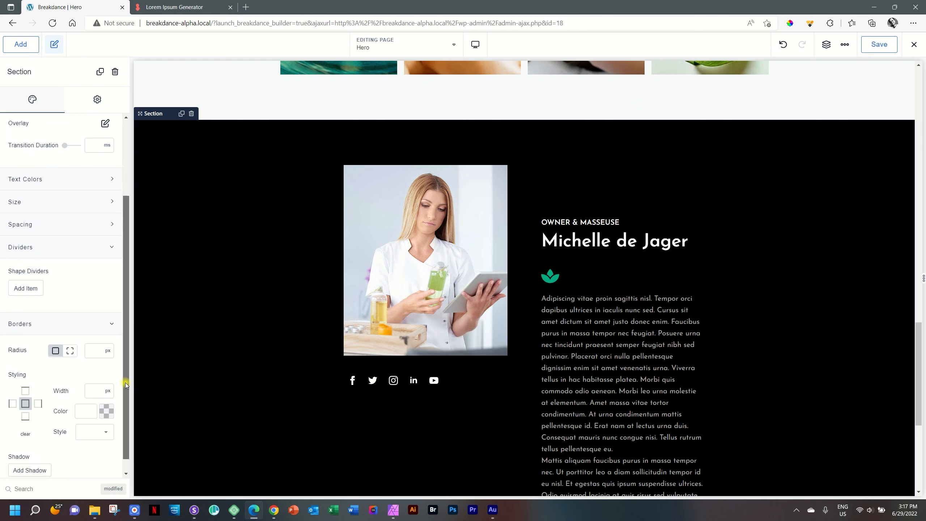
left_click(29, 289)
left_click(88, 312)
Step: Give the divider the Angle1 shape in white
left_click(85, 335)
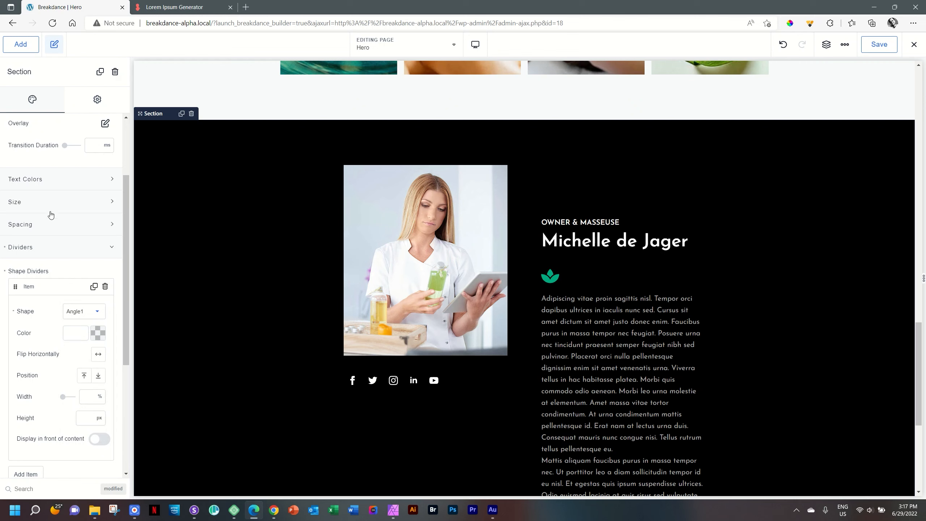
left_click(98, 334)
left_click_drag(53, 370, 1, 352)
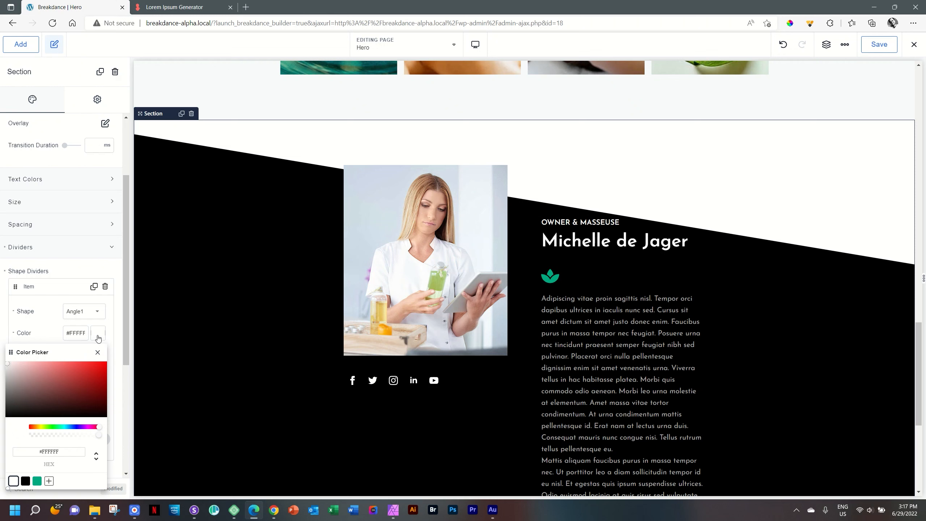
left_click(98, 334)
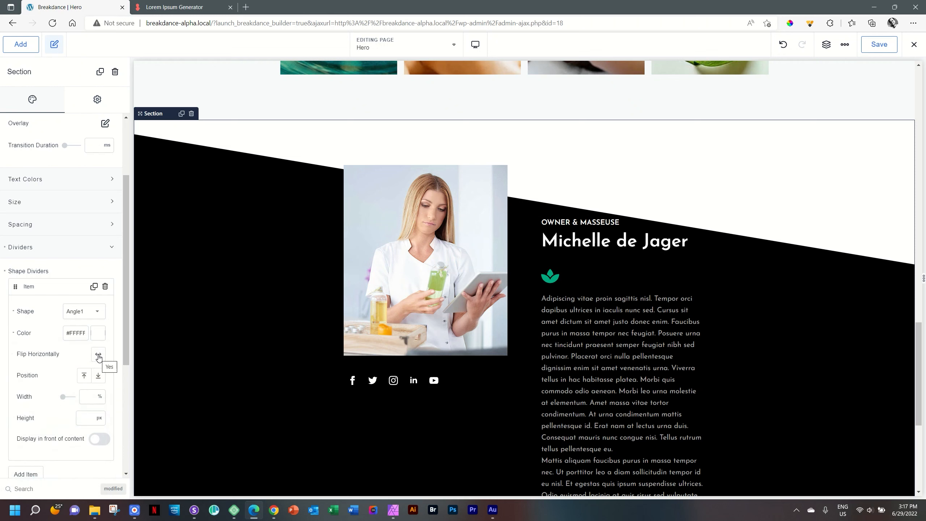
Step: Try the Angle2, Angle3, Balance and Balance2 divider shapes
left_click(97, 313)
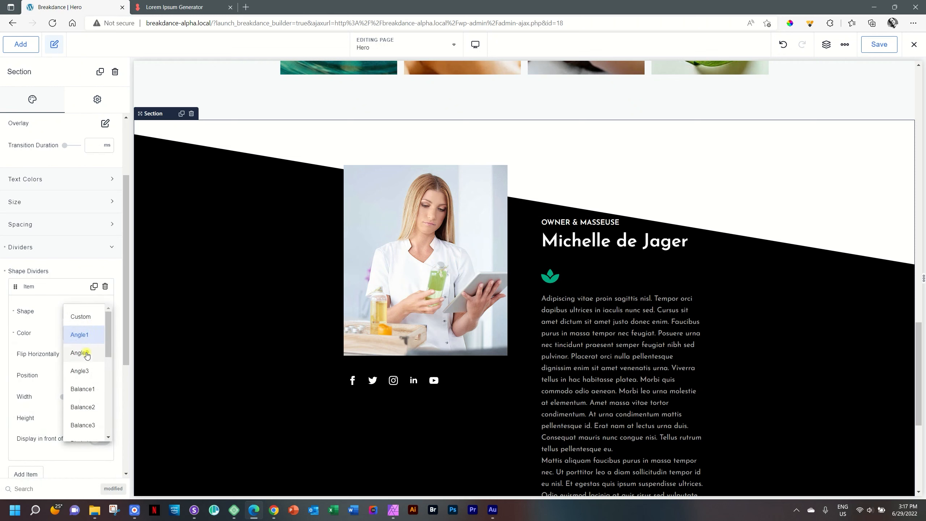
left_click(91, 350)
left_click(96, 311)
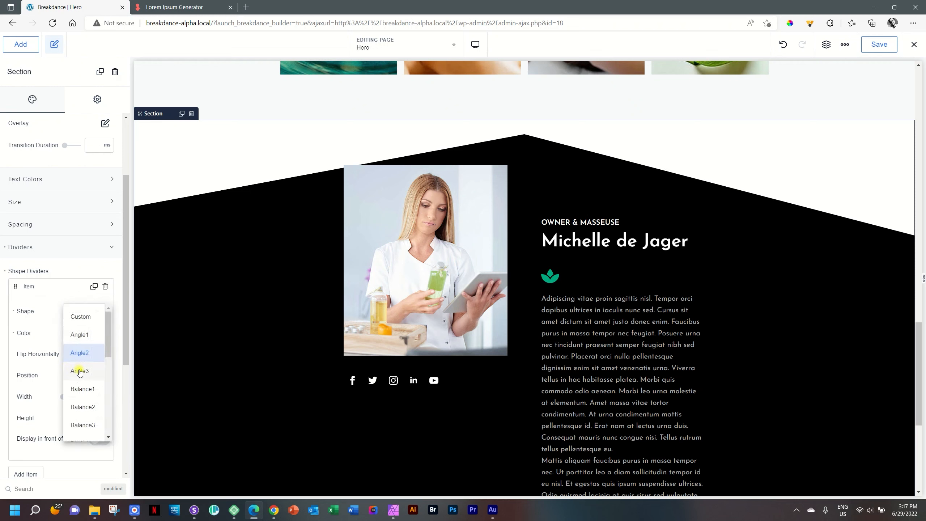
left_click(78, 370)
left_click(92, 312)
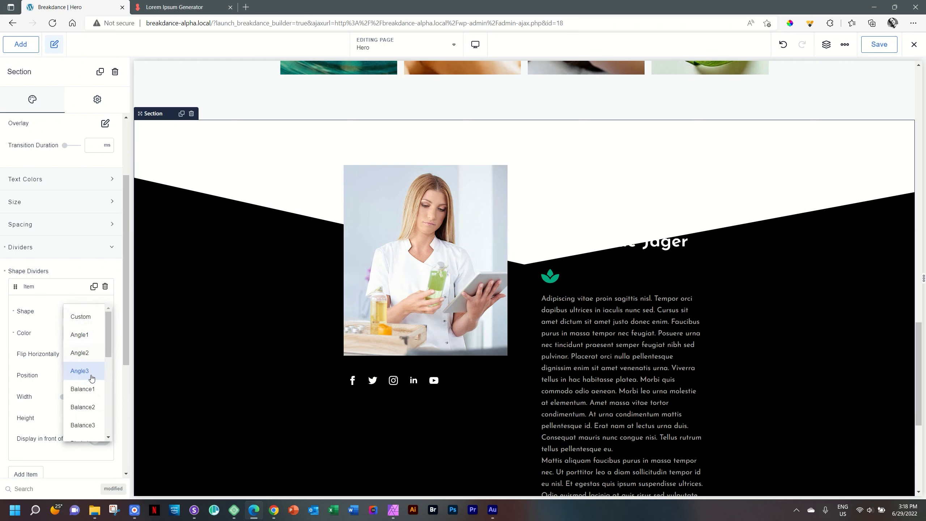
left_click(91, 385)
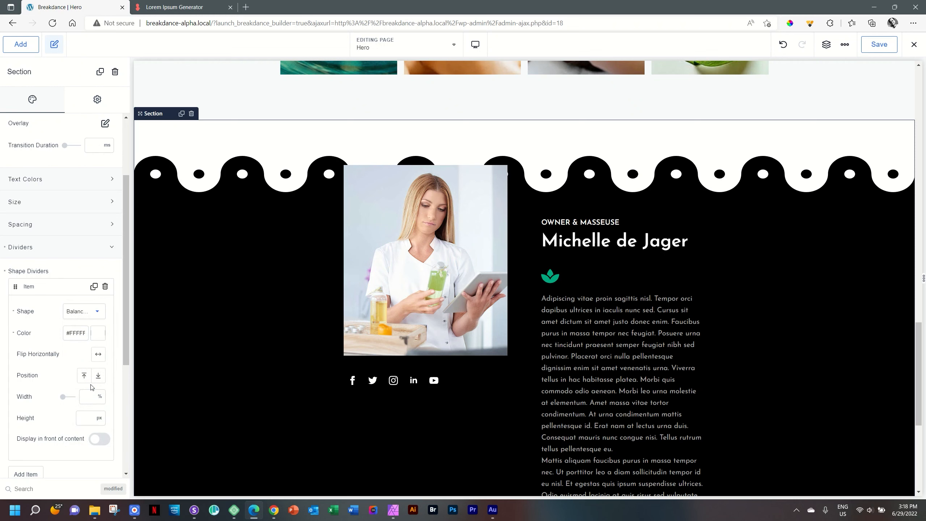
left_click(96, 312)
left_click(86, 406)
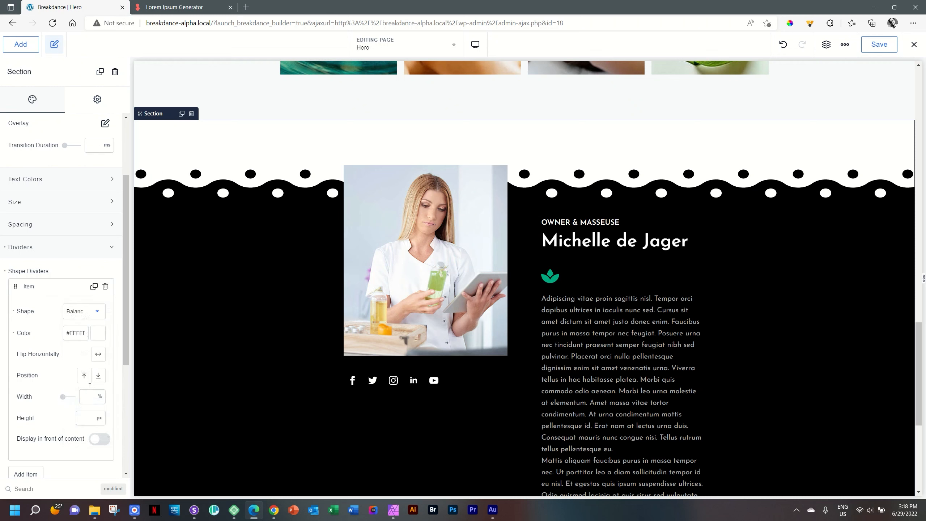
Step: Try the Blade1, Cave1, Ocean1 and RoundBorder1 divider shapes
left_click(94, 312)
scroll(85, 368, "down", 2)
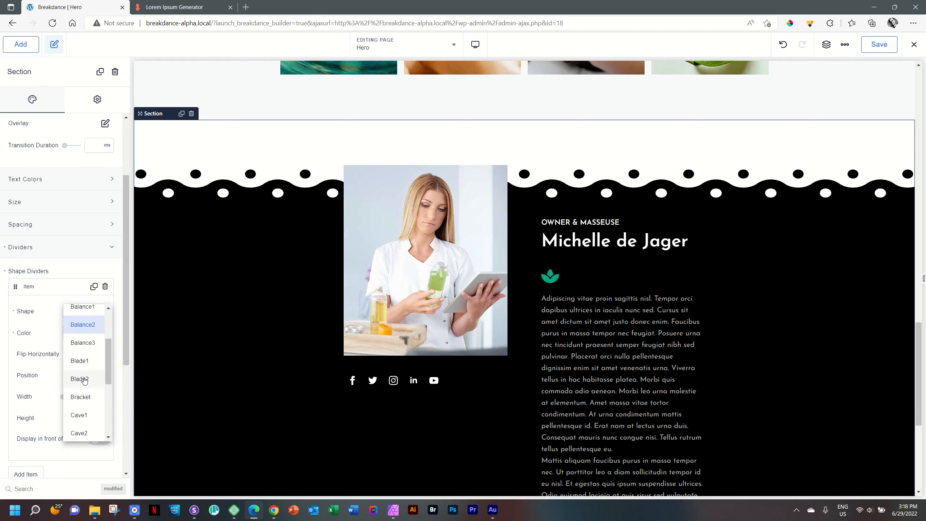
left_click(84, 361)
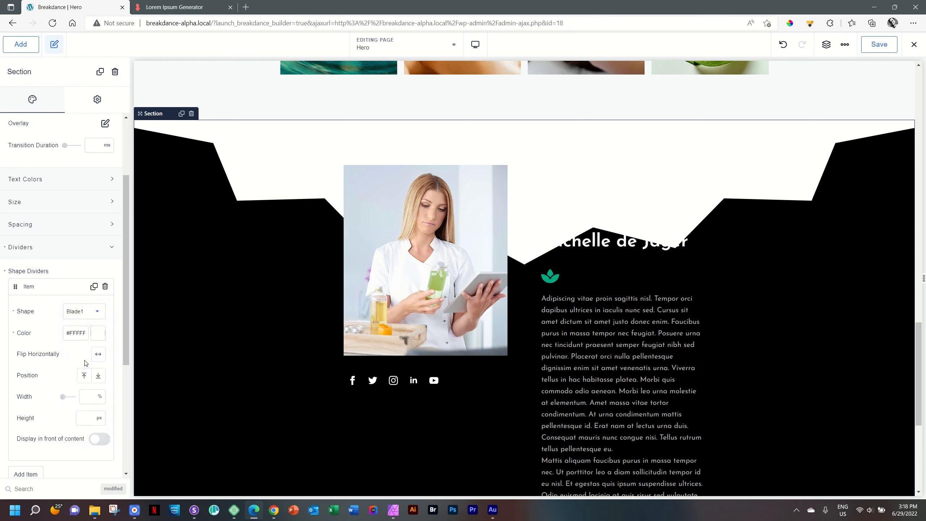
left_click(91, 311)
scroll(109, 381, "down", 2)
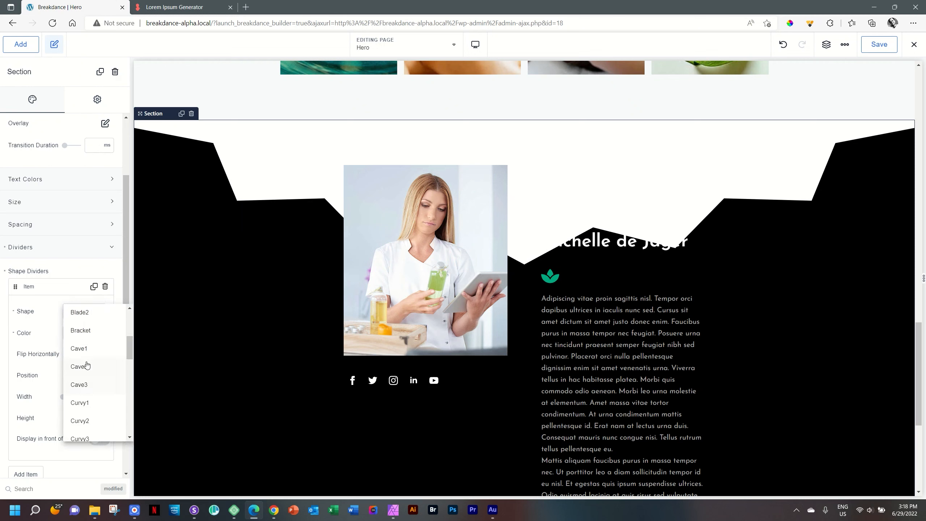
left_click(85, 348)
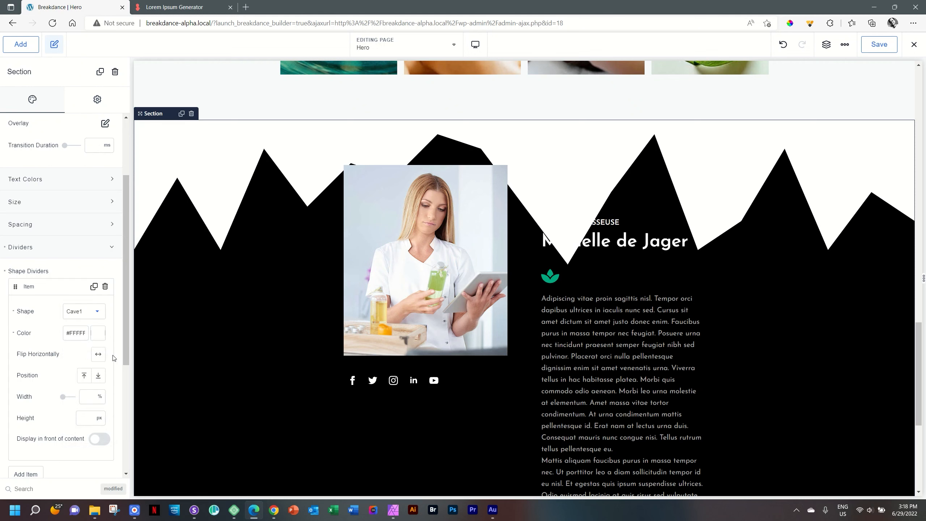
left_click(94, 312)
left_click_drag(128, 346, 128, 399)
left_click(96, 340)
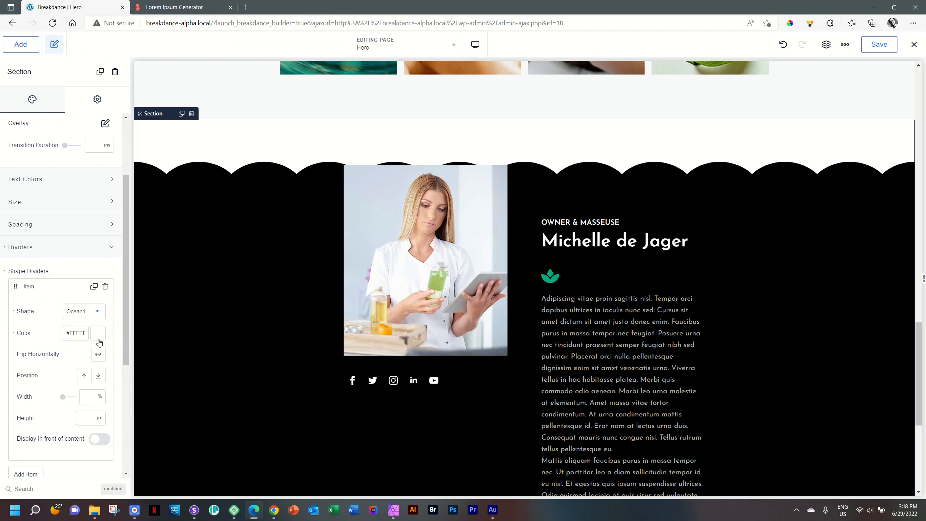
left_click(100, 317)
left_click_drag(128, 390, 129, 396)
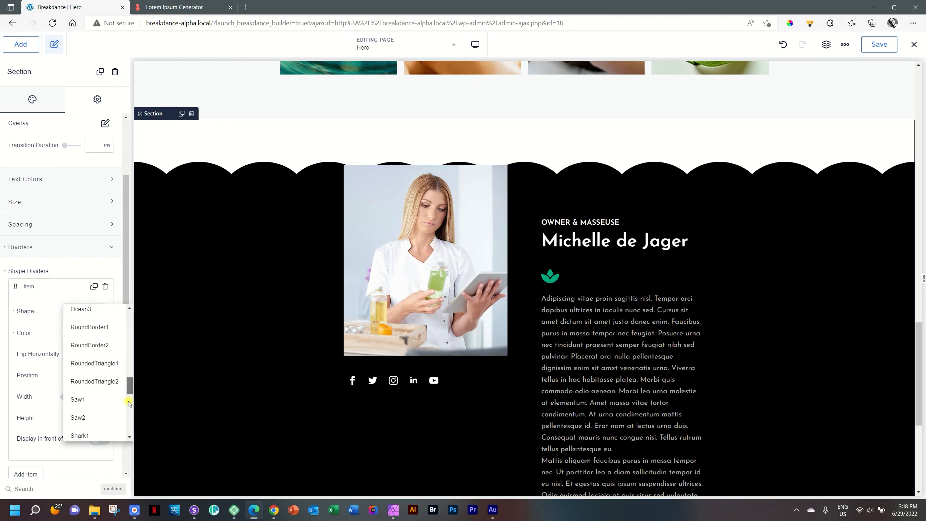
left_click(87, 329)
Step: Try Wave1, then settle on the Angle1 divider shape
left_click(89, 310)
left_click_drag(129, 387, 133, 417)
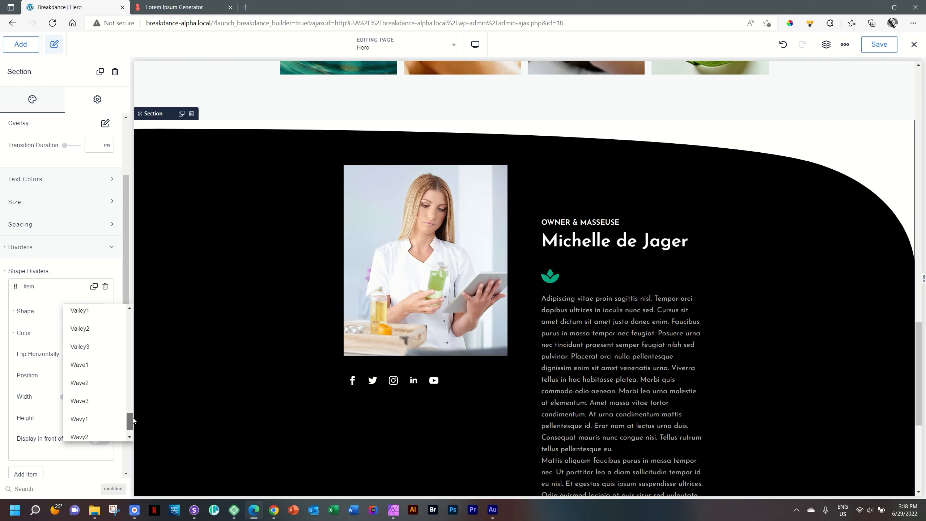
left_click(92, 366)
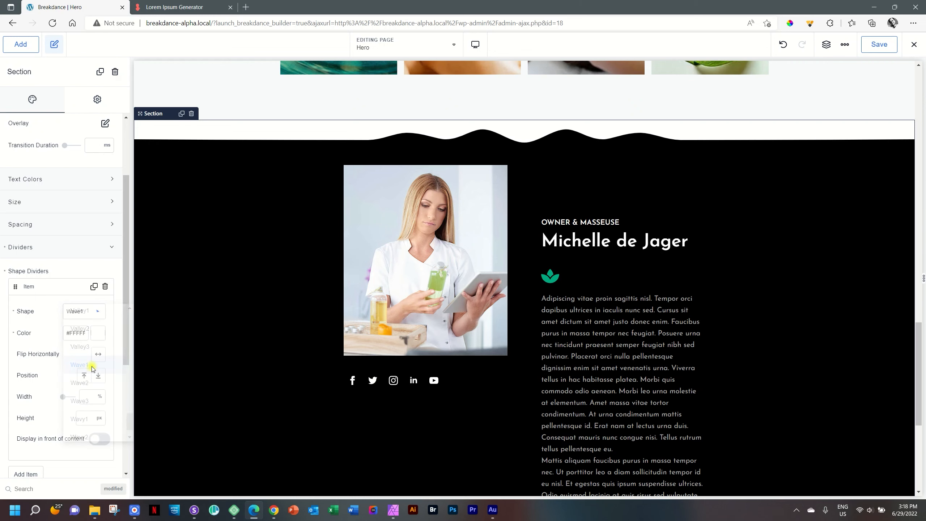
left_click(96, 312)
left_click_drag(131, 416, 128, 321)
left_click(105, 320)
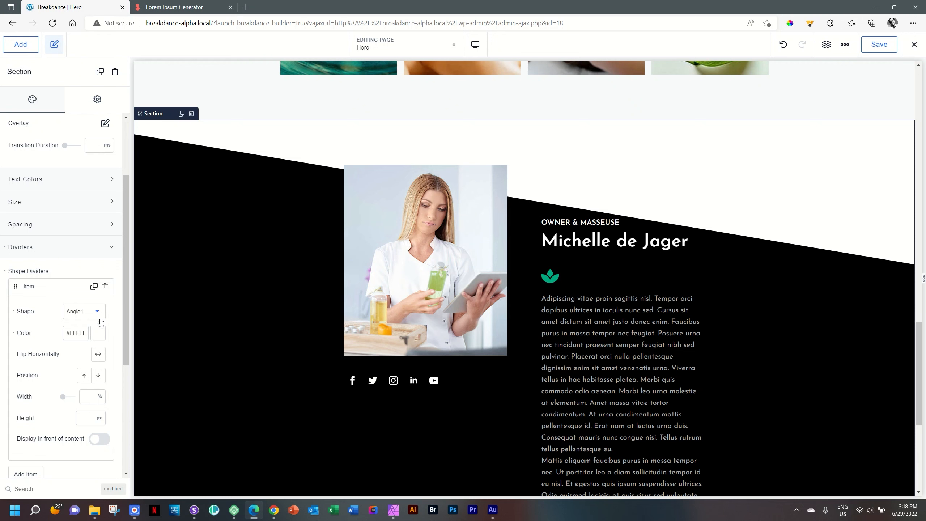
scroll(98, 319, "up", 2)
scroll(718, 331, "up", 5)
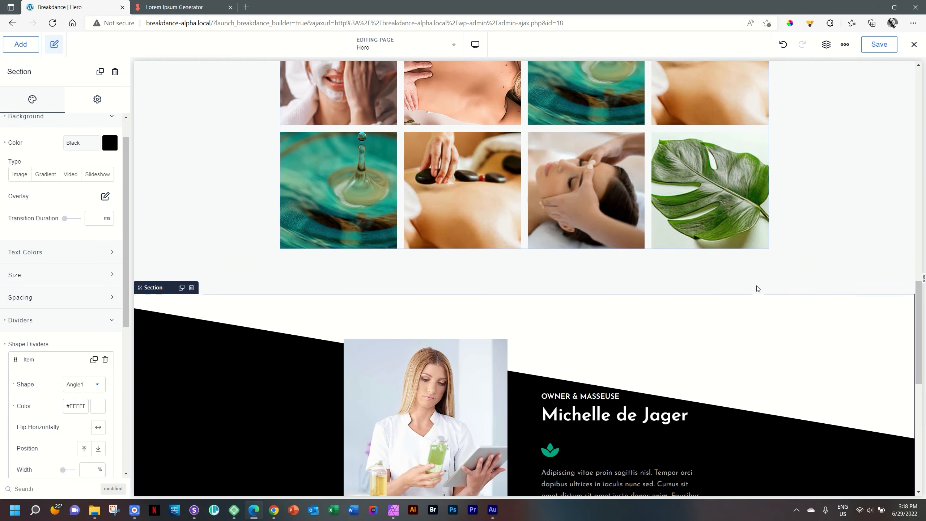
scroll(791, 328, "down", 5)
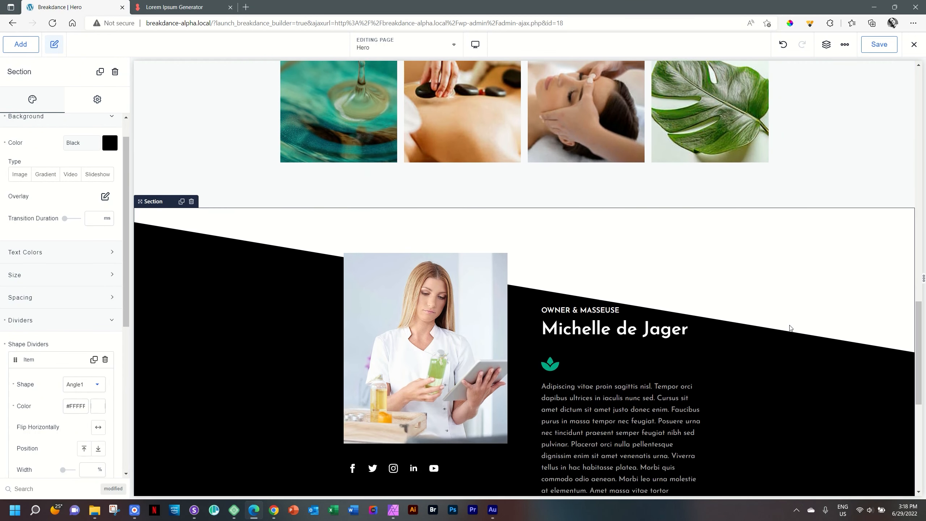
left_click_drag(125, 313, 131, 403)
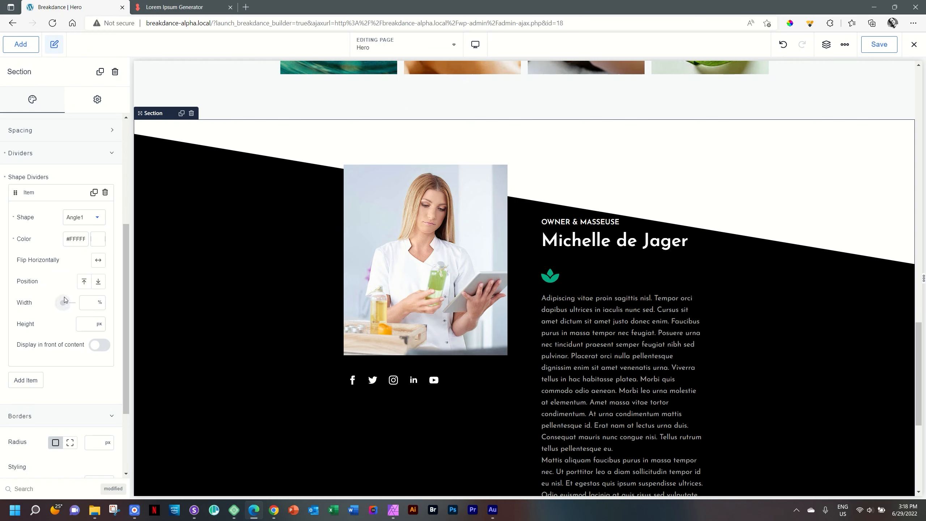
Step: Keep the divider at the top, widen it experimentally, and set its height to 250 px
left_click(98, 282)
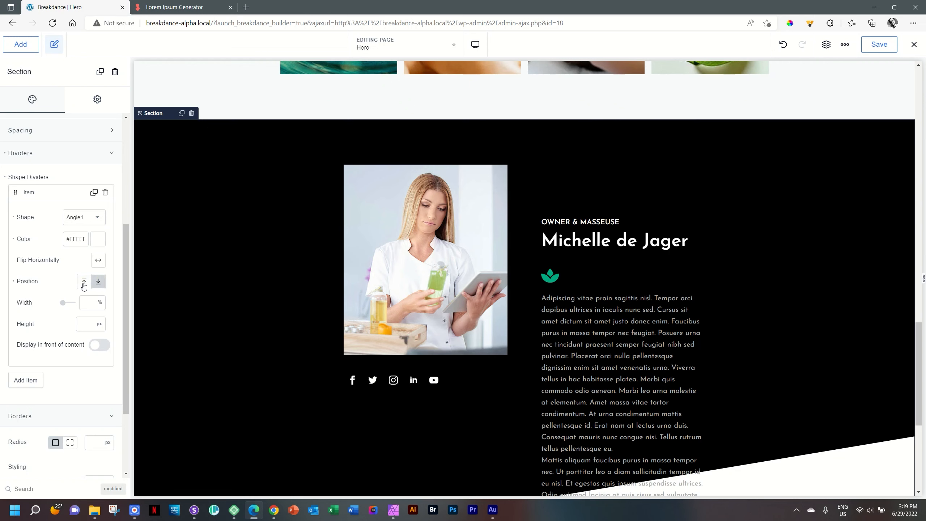
left_click(84, 285)
mouse_move(63, 303)
left_mouse_down()
mouse_move(76, 303)
mouse_move(58, 304)
mouse_move(67, 303)
left_mouse_up()
left_click(87, 323)
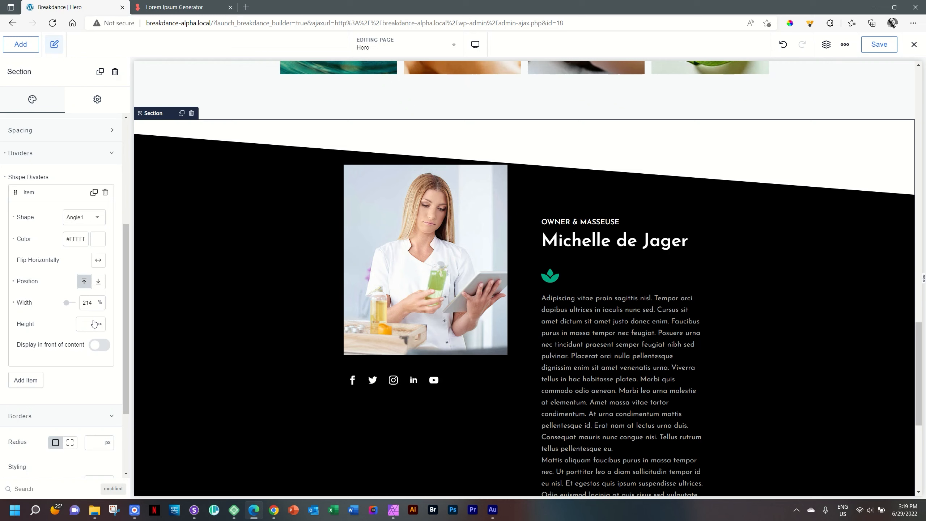
type("34")
left_click_drag(86, 323, 74, 321)
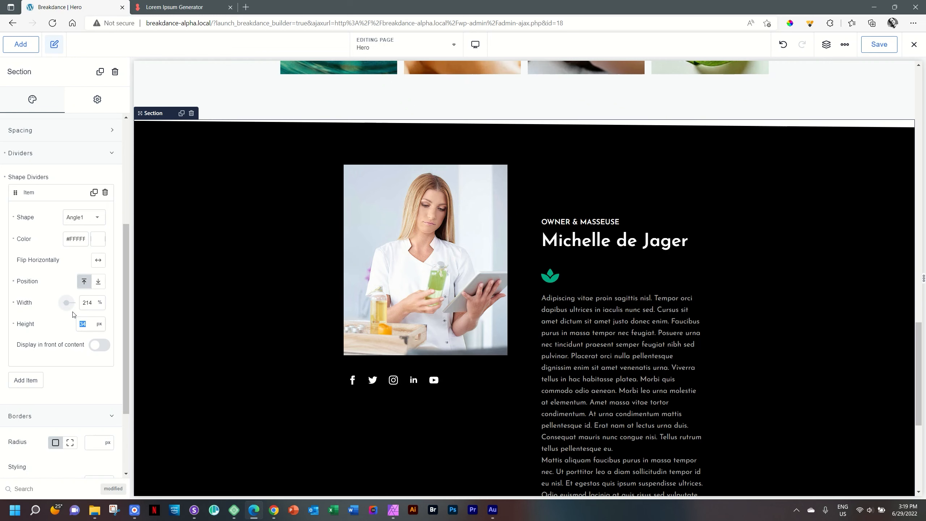
type("150")
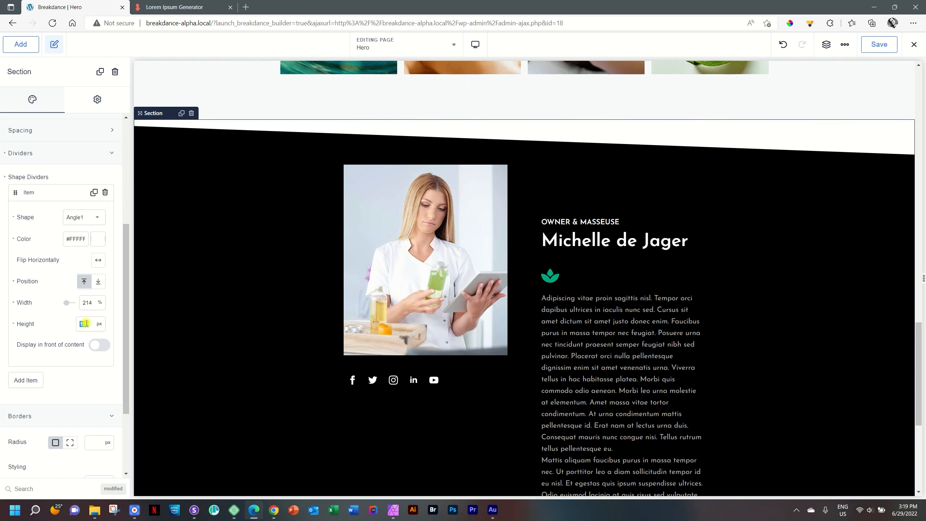
type("2")
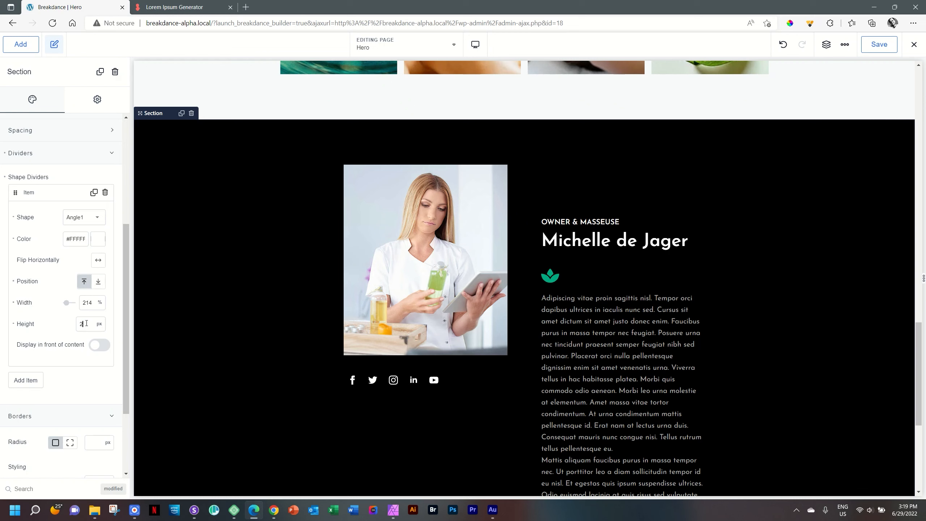
type("50")
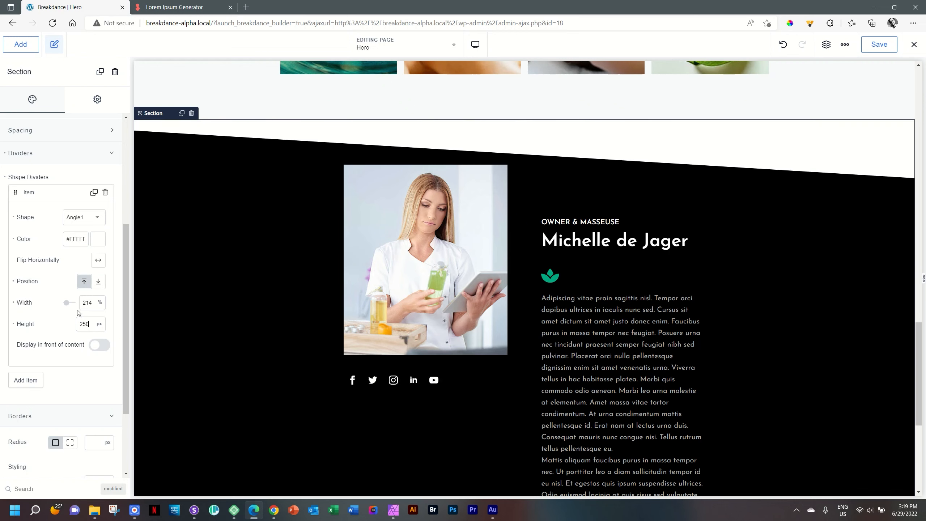
left_click_drag(66, 304, 60, 305)
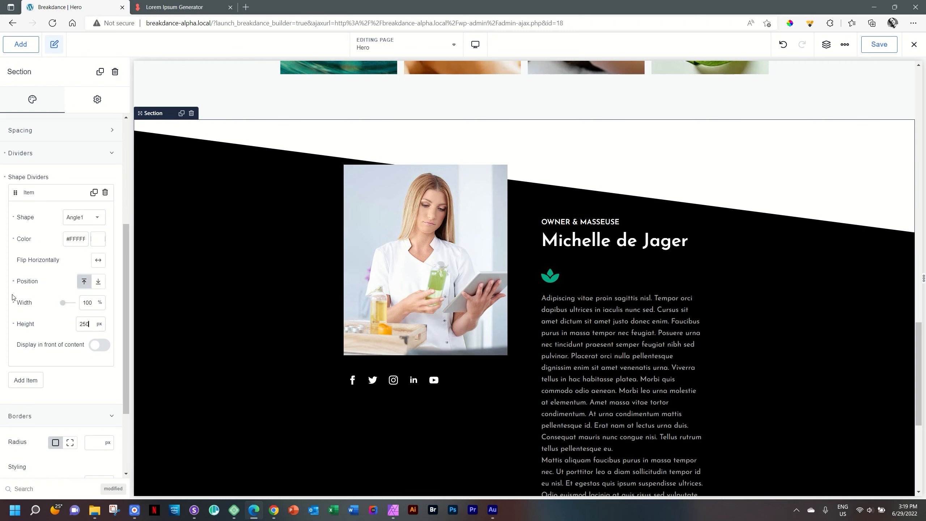
left_click(13, 281)
Step: Clear the divider's width value, leaving the height unit unchanged
left_click(13, 303)
left_click(99, 323)
left_click(111, 321)
Step: Preview the page at Phone Portrait width
left_click(475, 44)
left_click(507, 183)
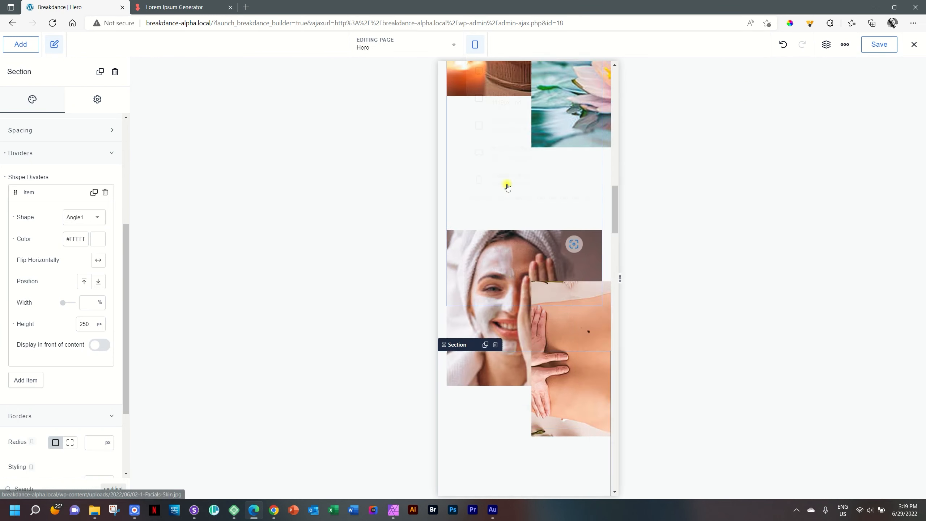
scroll(524, 194, "down", 20)
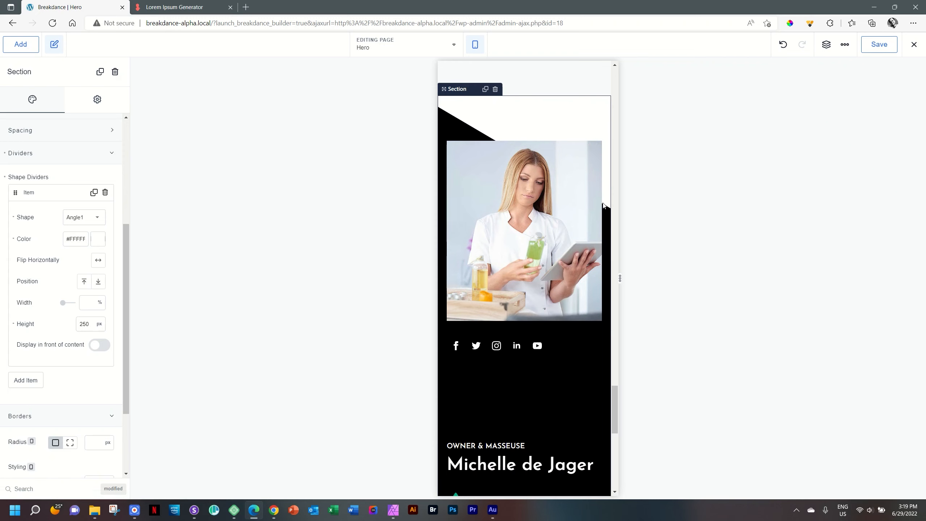
left_click(475, 45)
left_click(476, 46)
left_click(477, 45)
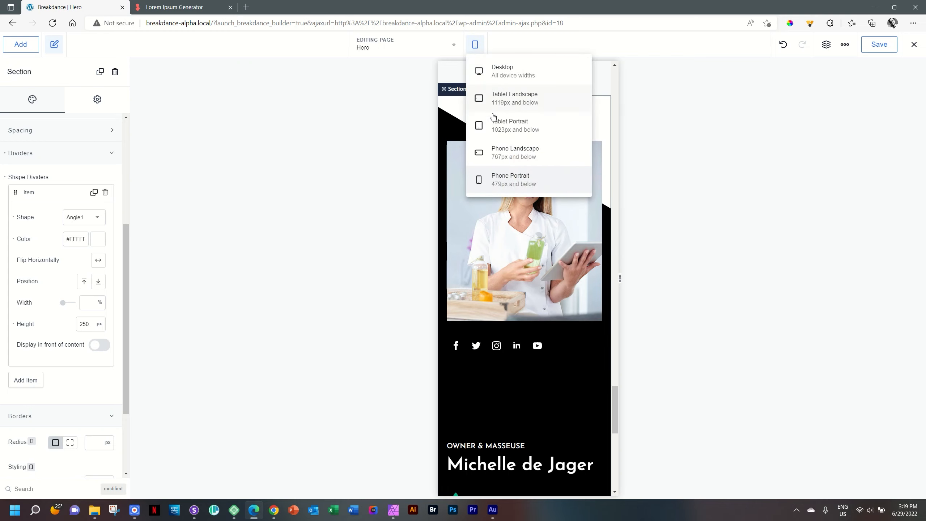
left_click(492, 124)
scroll(493, 126, "up", 15)
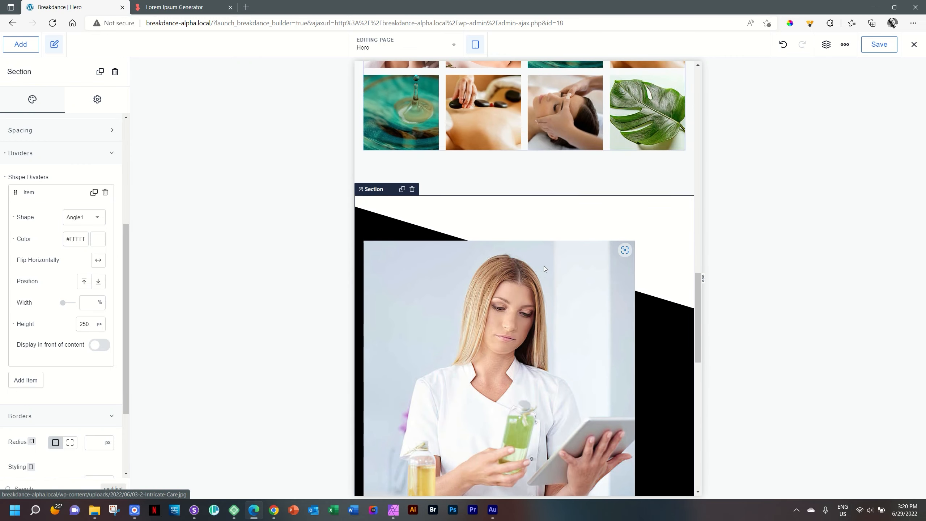
left_click(476, 45)
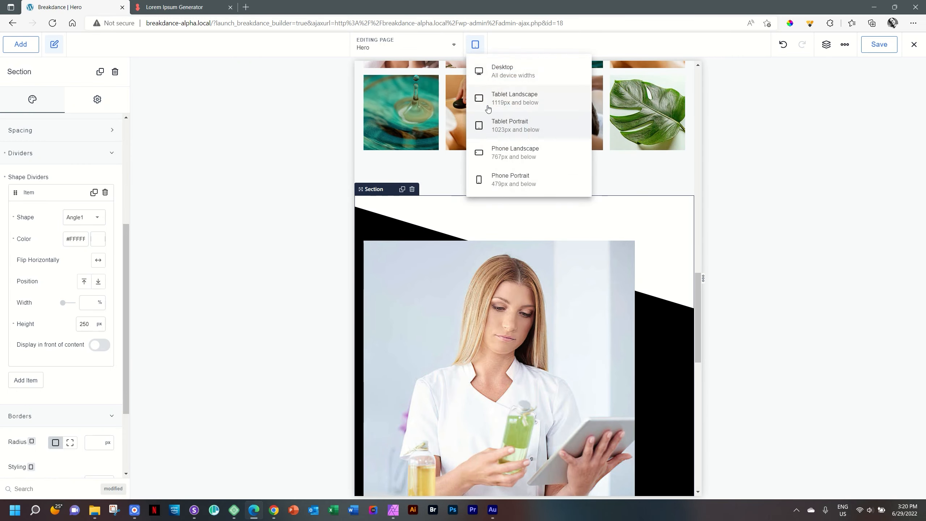
left_click(492, 95)
scroll(668, 237, "up", 10)
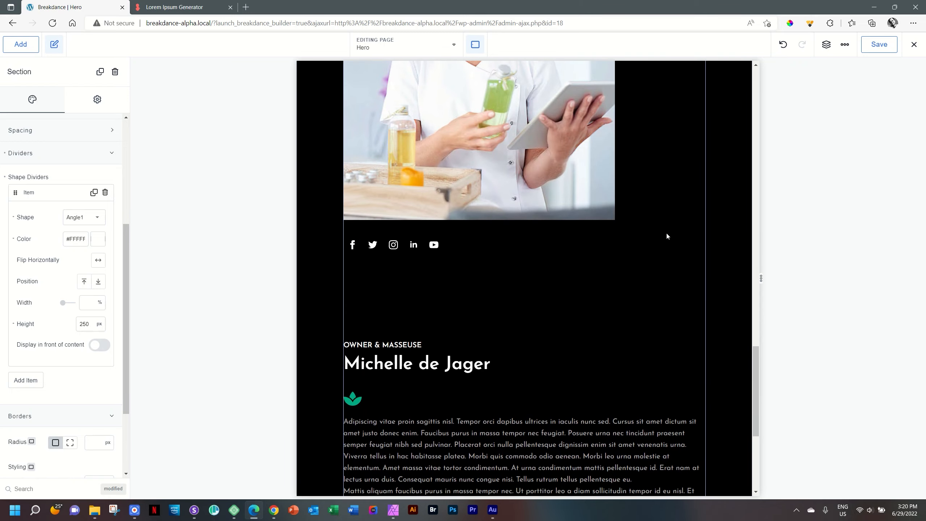
scroll(667, 235, "down", 2)
scroll(668, 236, "down", 8)
scroll(668, 233, "up", 9)
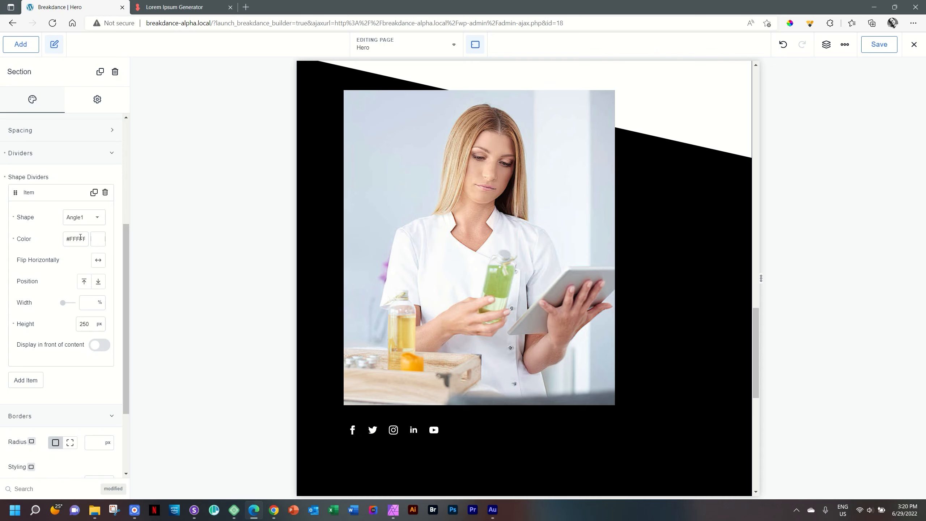
left_click(38, 154)
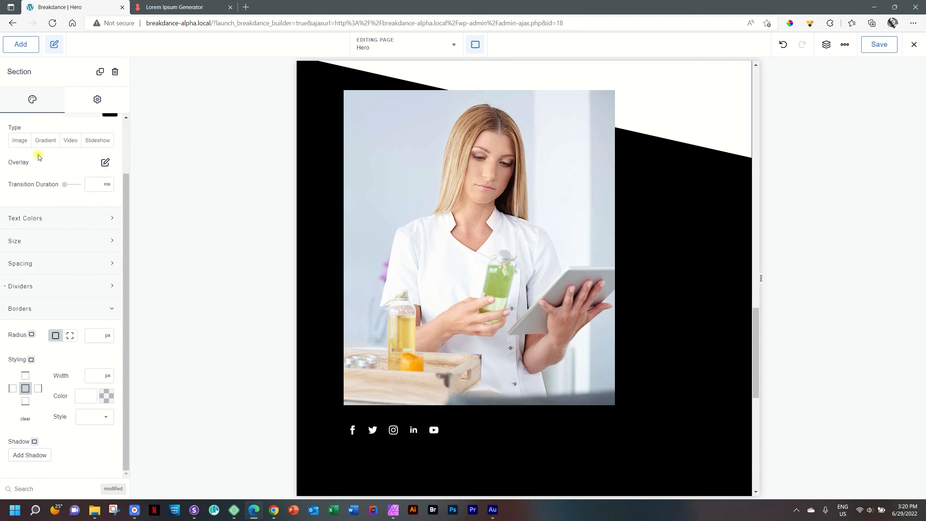
scroll(62, 188, "up", 2)
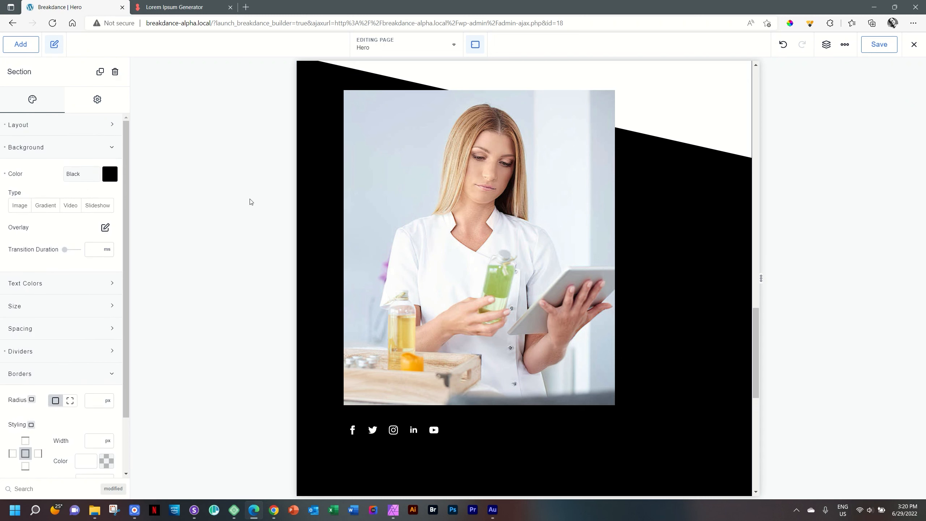
scroll(730, 188, "up", 4)
scroll(730, 188, "down", 4)
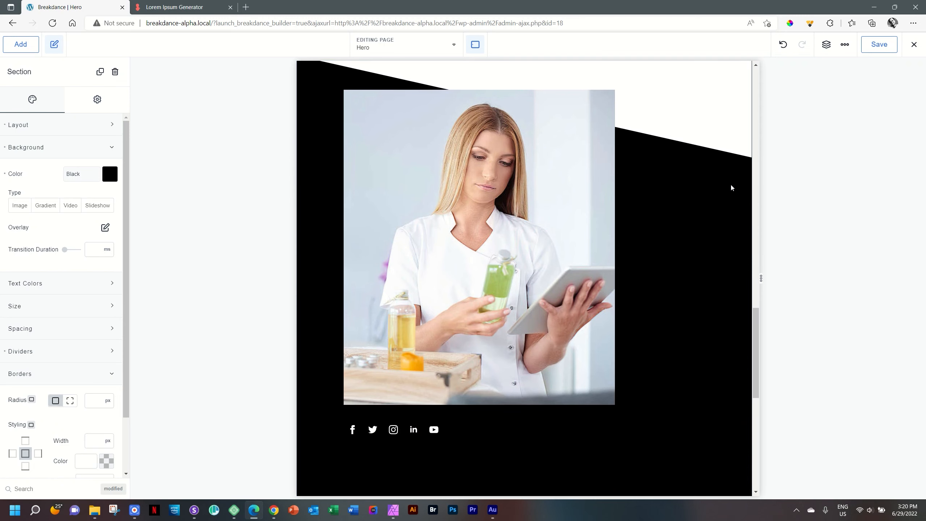
left_click(475, 45)
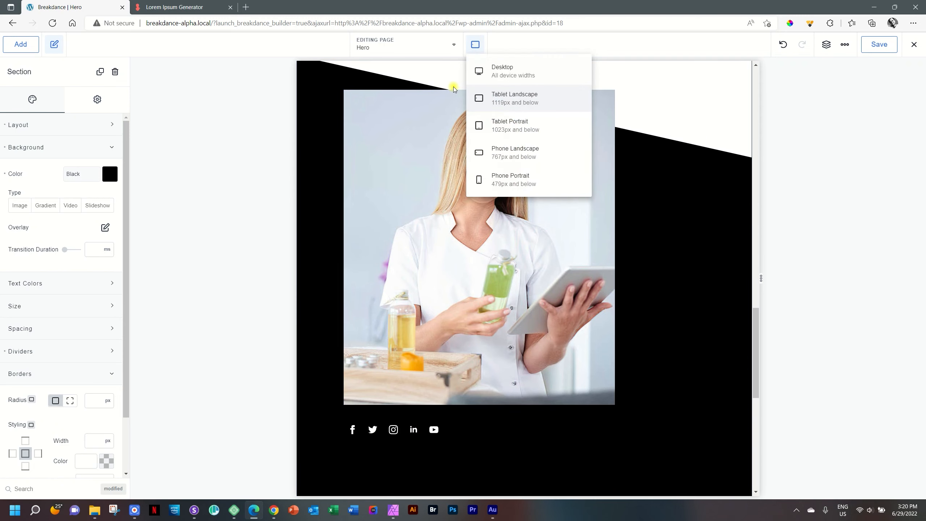
left_click(666, 112)
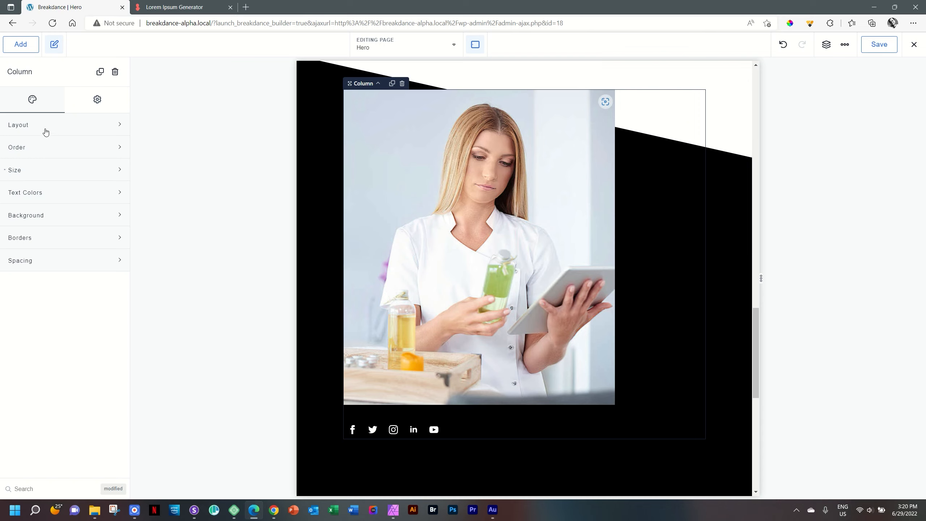
Step: Set the parent columns' Force Vertical Stacking to Phone Landscape
left_click(378, 84)
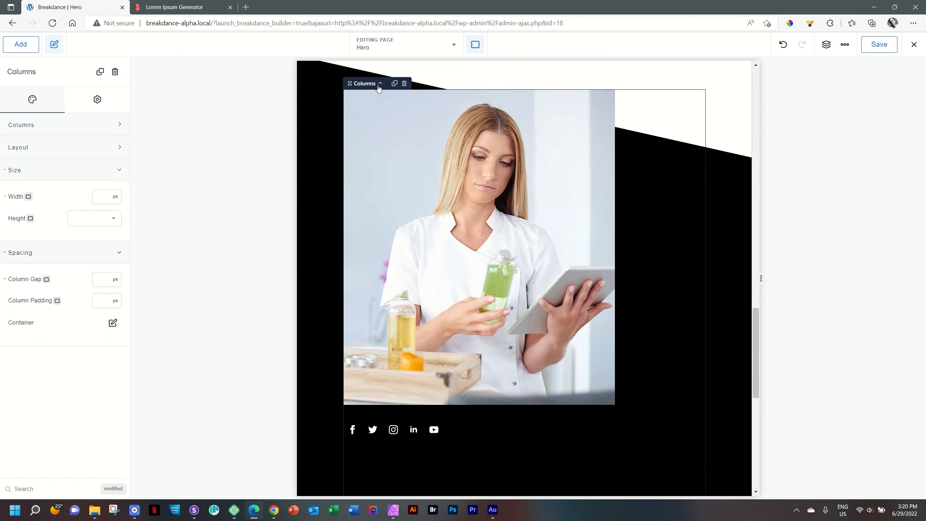
left_click(34, 148)
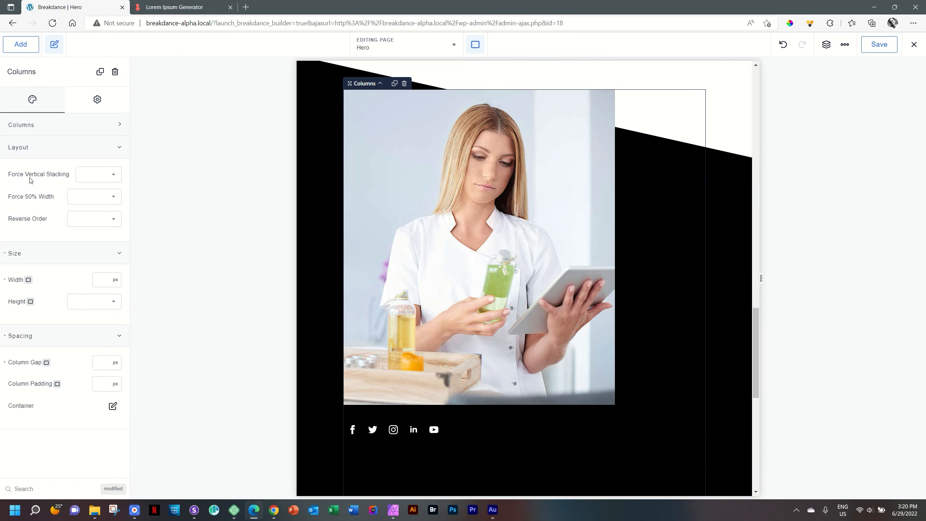
left_click(99, 176)
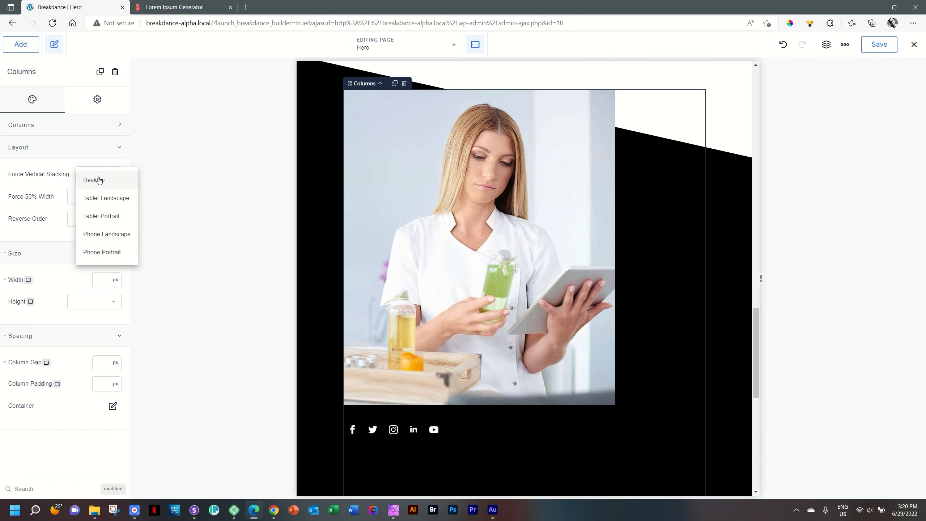
left_click(97, 237)
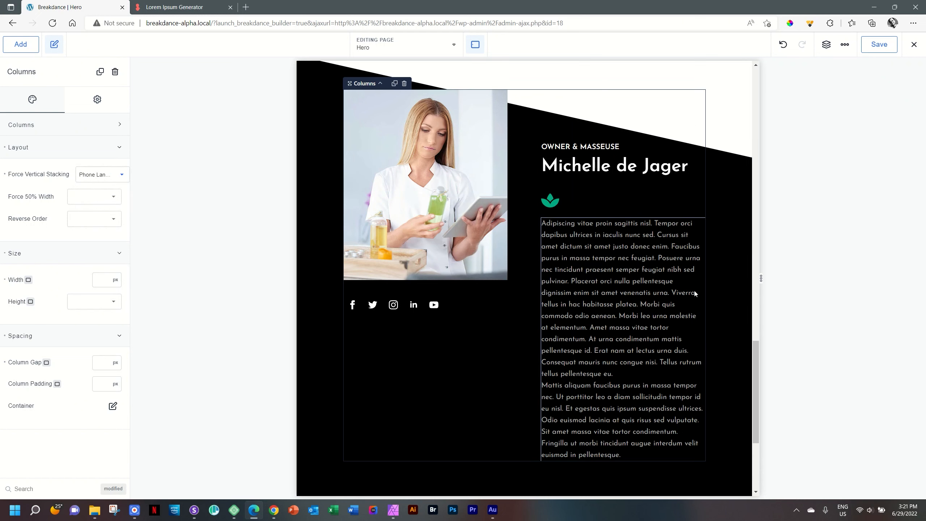
scroll(694, 290, "down", 5)
scroll(694, 290, "up", 7)
Step: Preview the page at Tablet Portrait, then at Phone Portrait
left_click(475, 44)
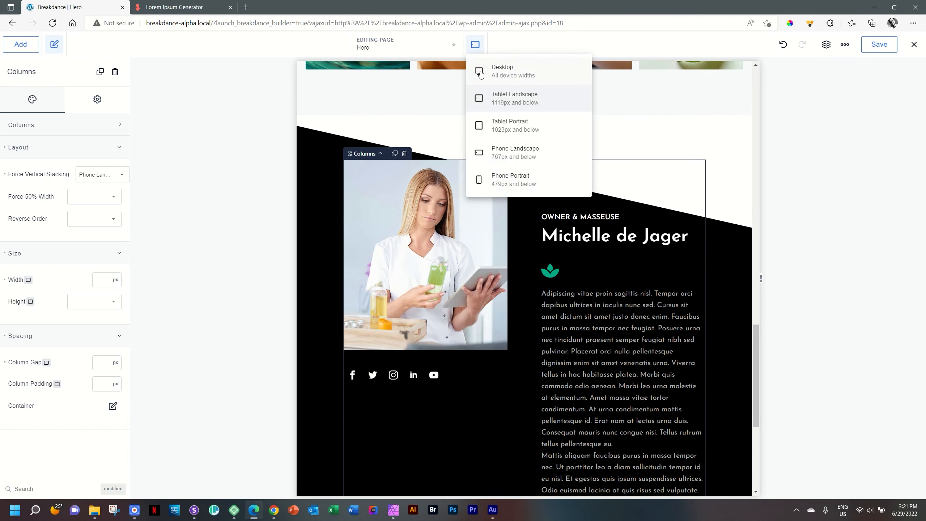
left_click(485, 124)
scroll(492, 126, "up", 5)
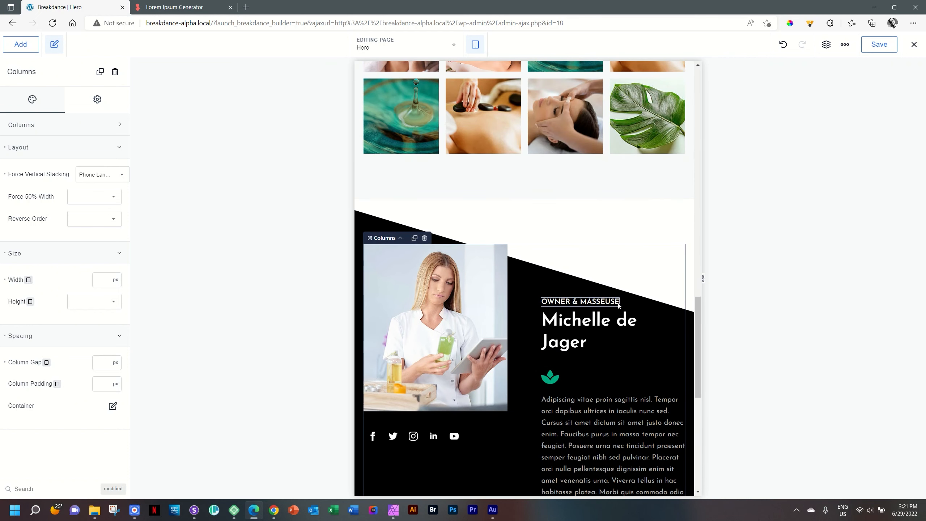
left_click(475, 44)
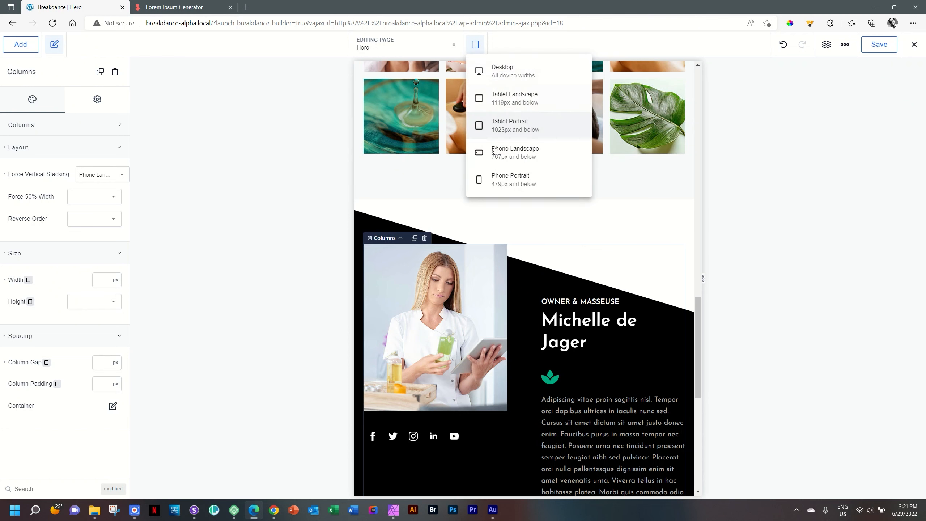
left_click(501, 182)
scroll(524, 211, "down", 10)
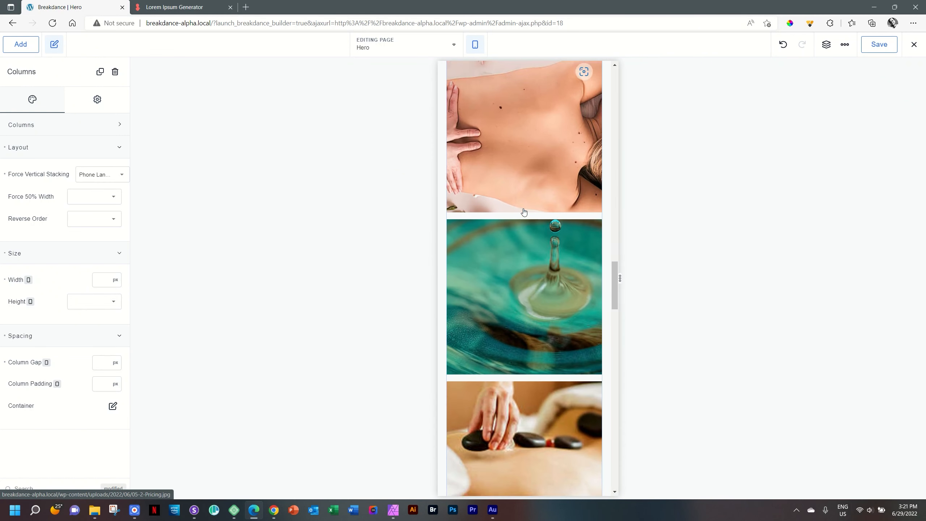
scroll(524, 211, "down", 10)
scroll(523, 207, "up", 2)
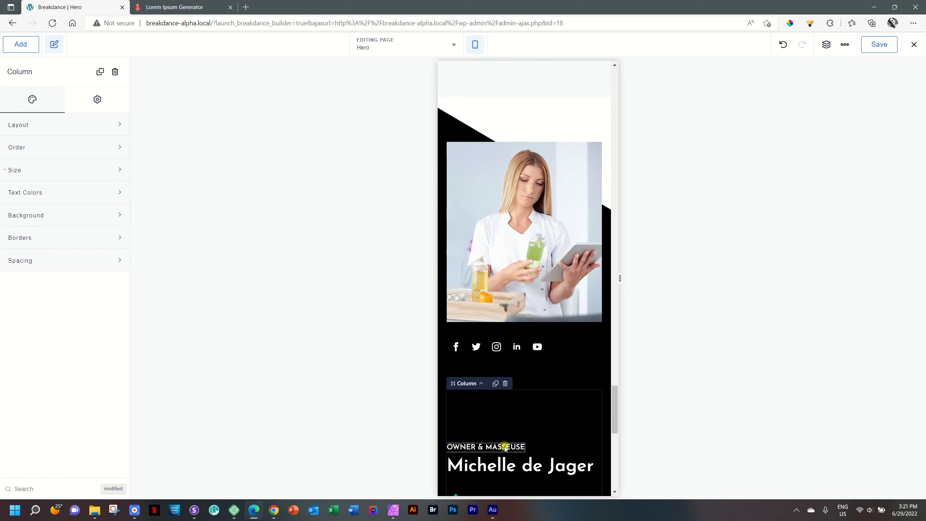
Step: Review the Owner & Masseuse section at phone width, save the page, and switch to Sizzy
left_click(516, 448)
scroll(533, 451, "down", 3)
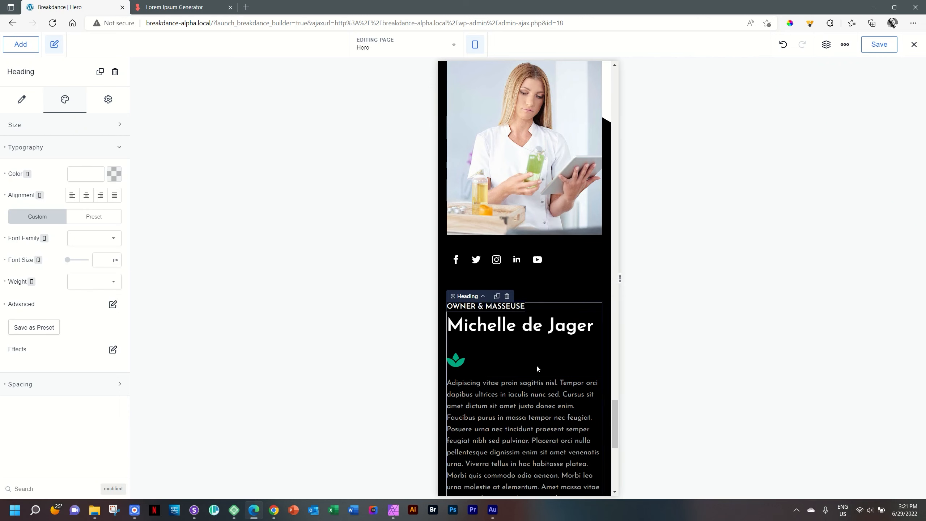
scroll(537, 365, "down", 6)
scroll(537, 366, "down", 4)
scroll(537, 367, "up", 7)
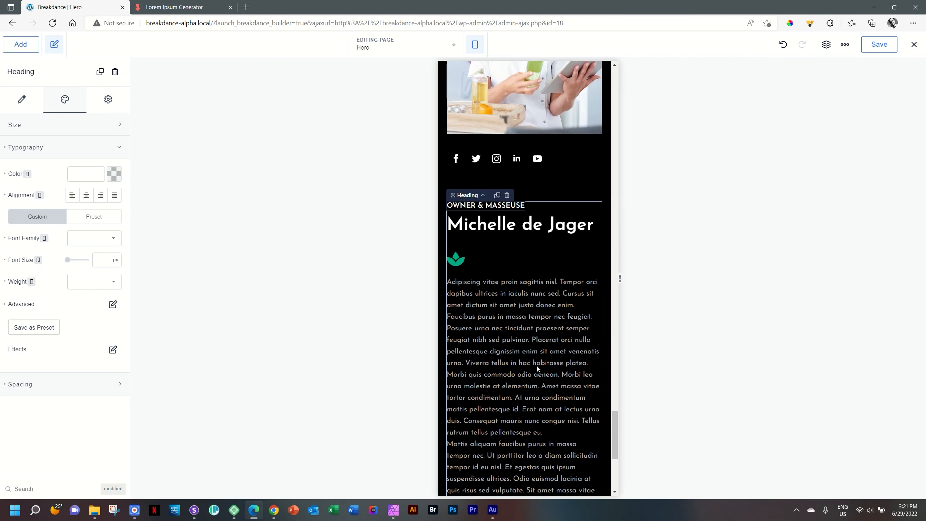
scroll(554, 188, "up", 5)
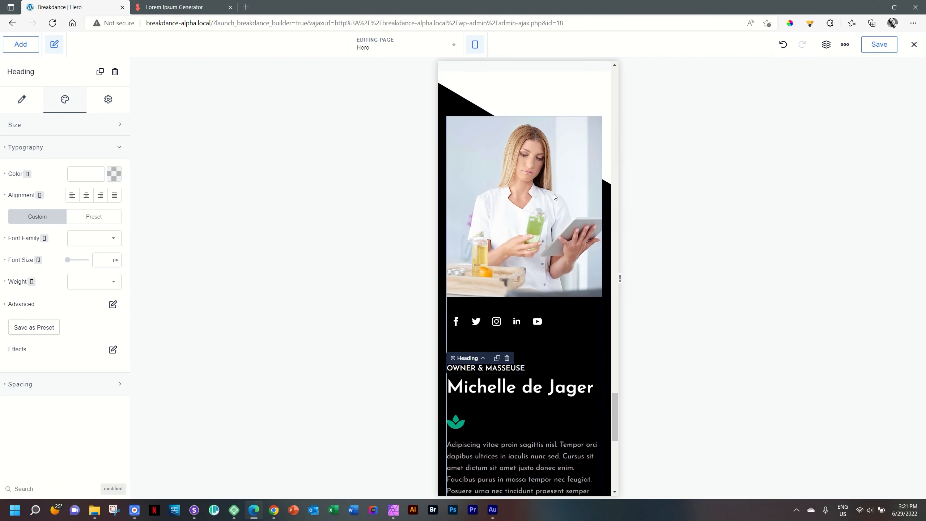
scroll(556, 199, "up", 9)
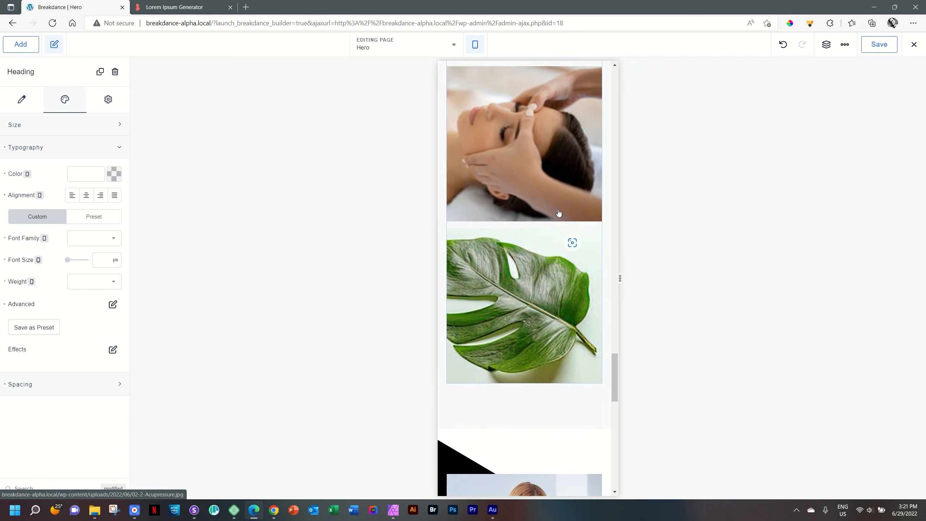
scroll(558, 211, "down", 15)
scroll(559, 211, "up", 5)
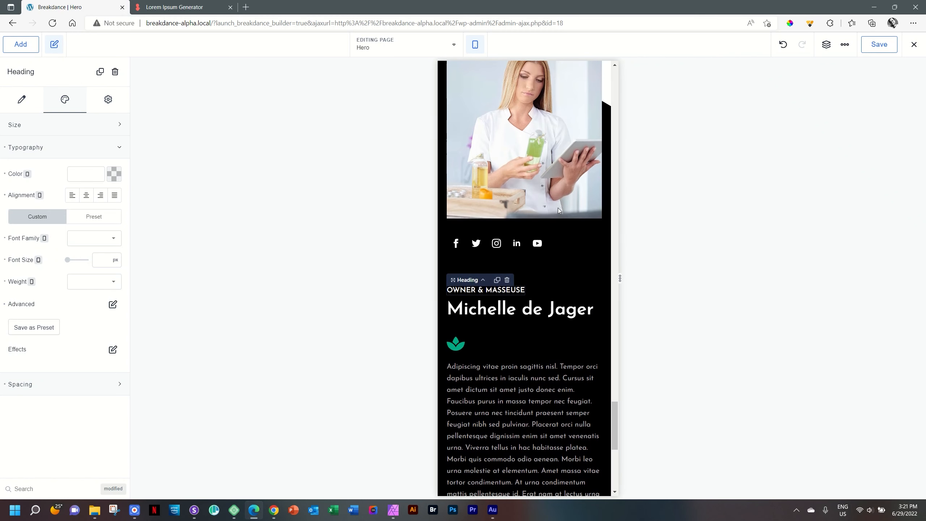
key("ctrl+s")
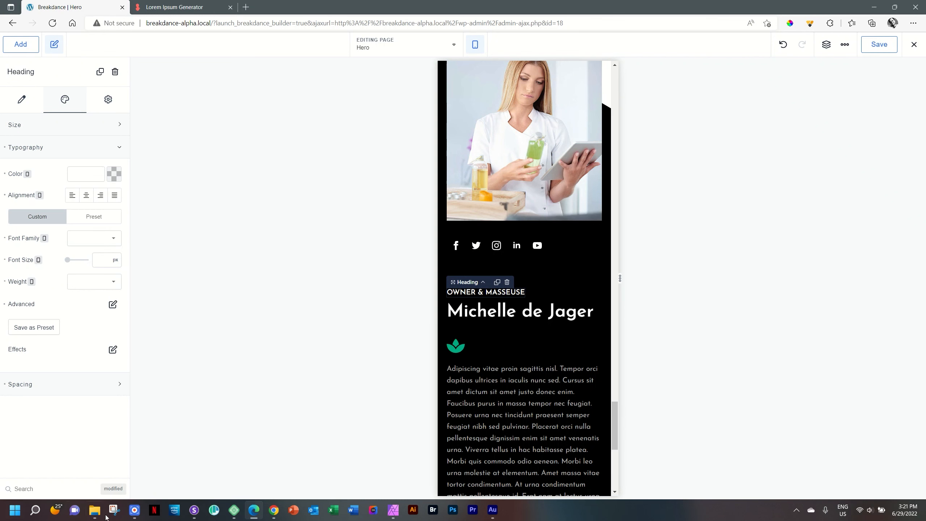
left_click(194, 509)
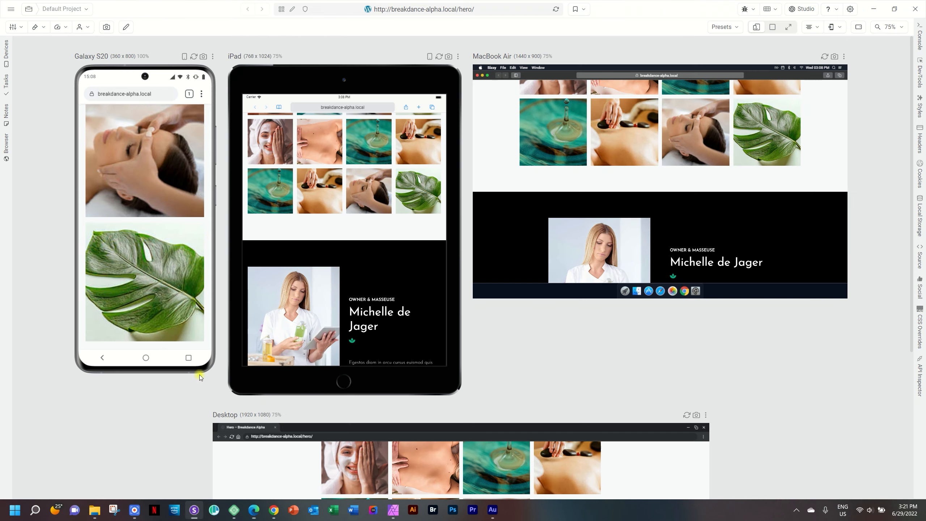
Step: Reload Sizzy's previews, compare the section on phone, tablet, laptop and desktop, then return to Breakdance
left_click(555, 10)
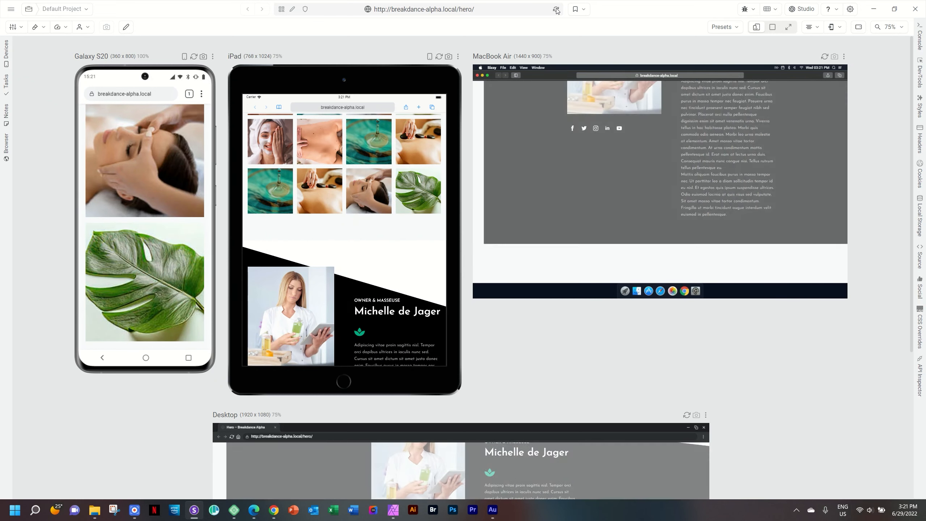
scroll(340, 270, "down", 5)
scroll(401, 201, "down", 6)
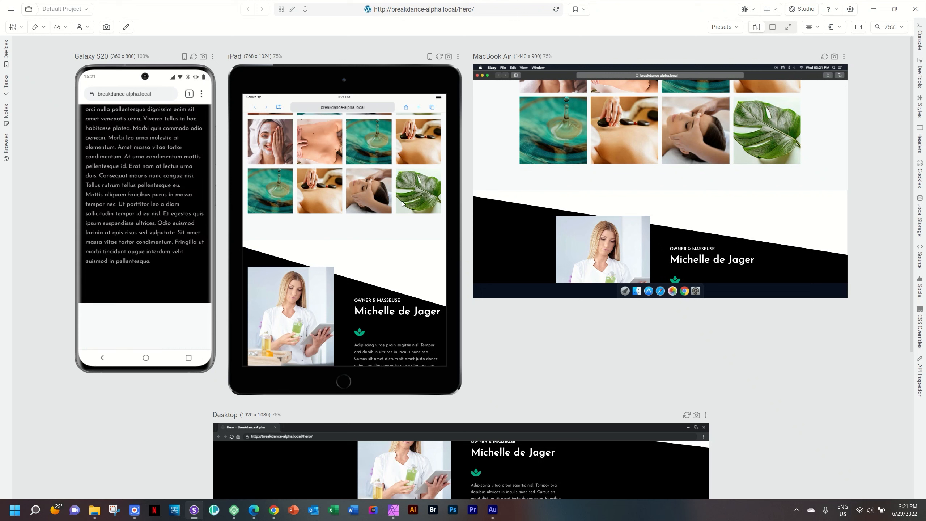
scroll(402, 201, "up", 6)
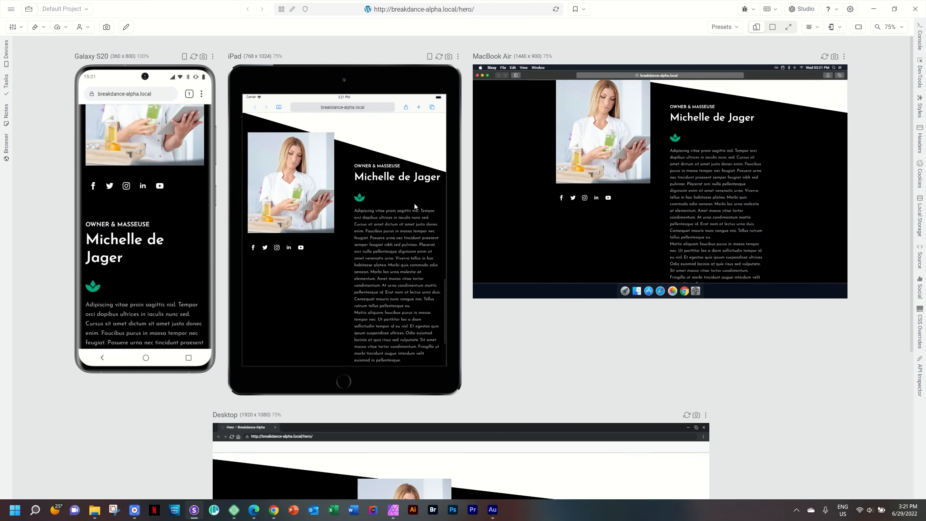
scroll(416, 204, "down", 6)
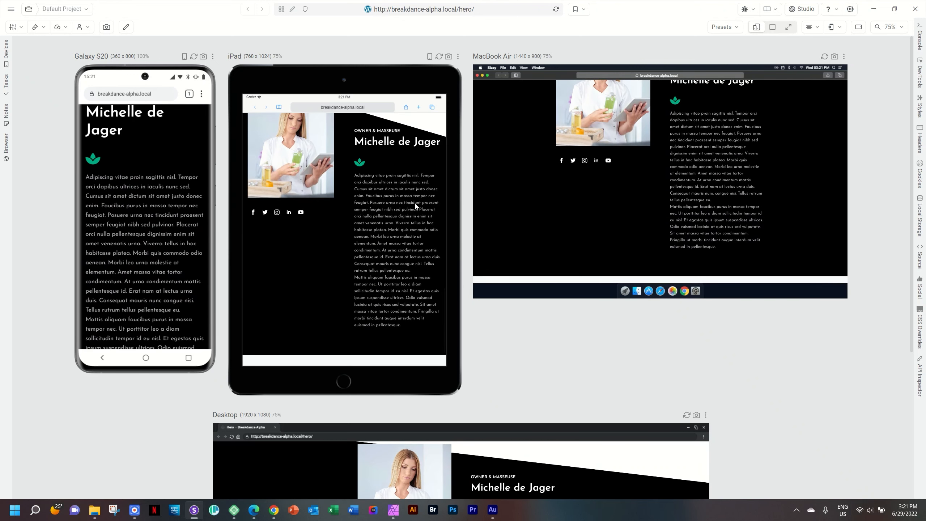
scroll(896, 249, "down", 5)
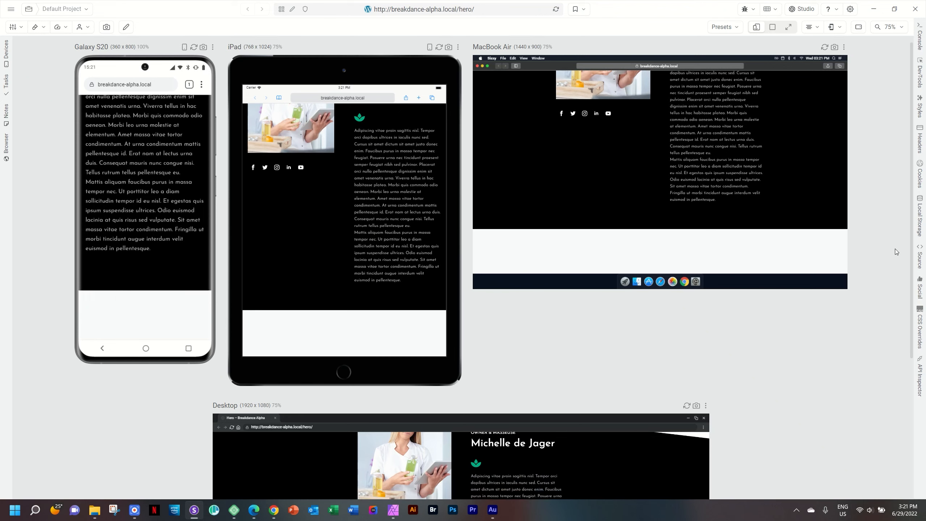
scroll(492, 305, "up", 2)
scroll(493, 304, "down", 2)
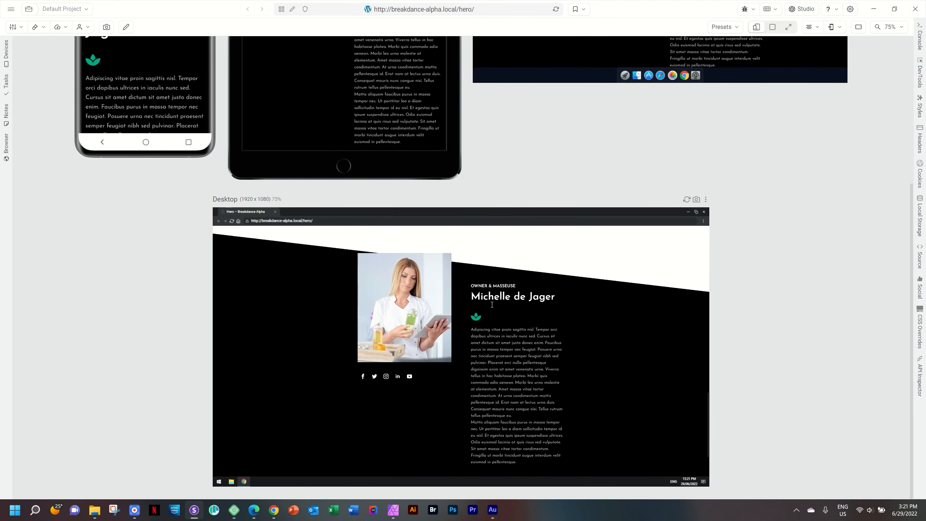
scroll(491, 305, "up", 2)
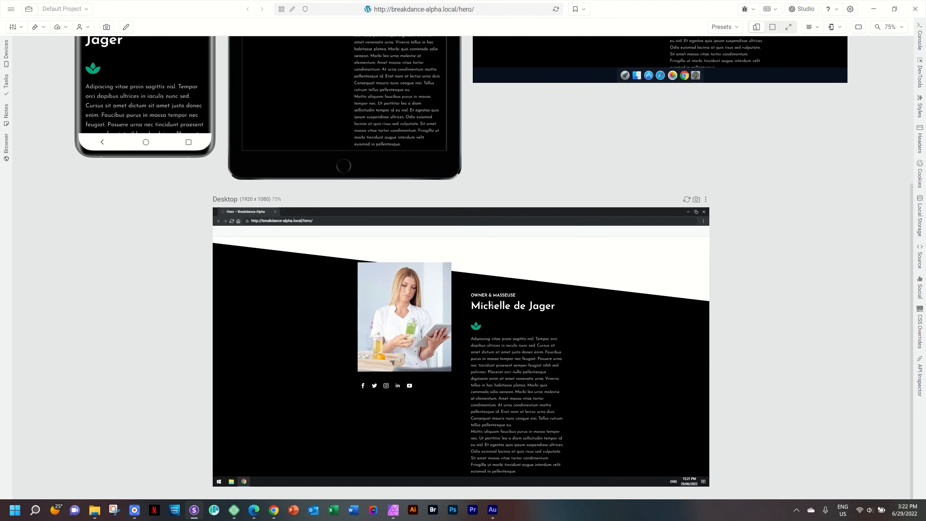
scroll(492, 305, "down", 1)
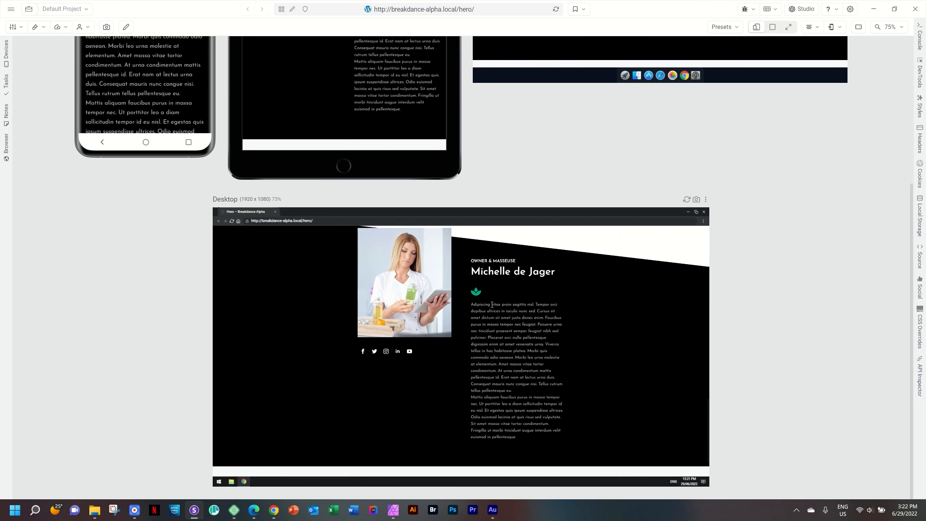
scroll(492, 304, "up", 1)
scroll(877, 299, "up", 5)
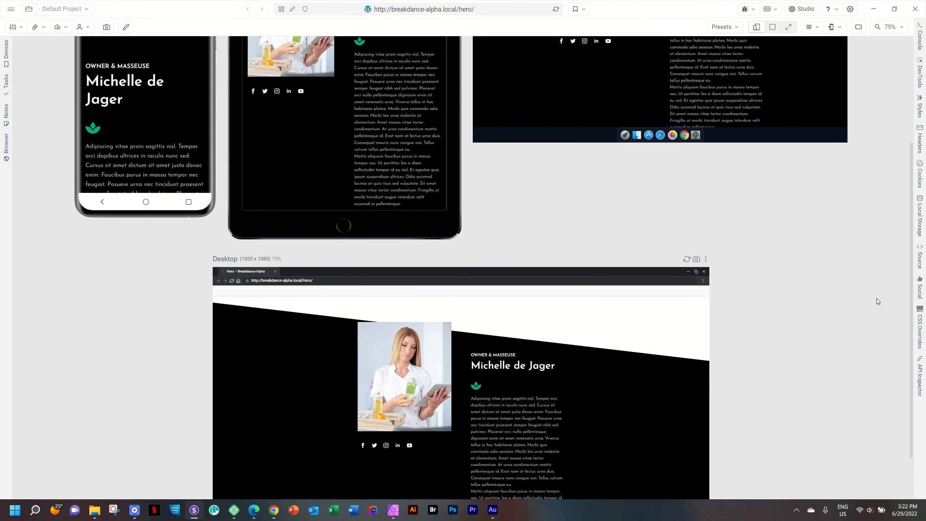
scroll(877, 298, "up", 1)
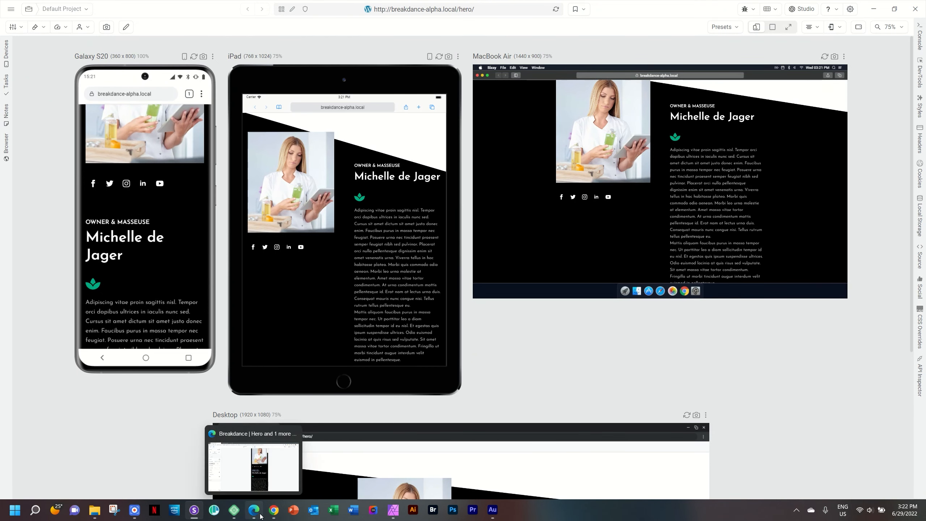
left_click(260, 514)
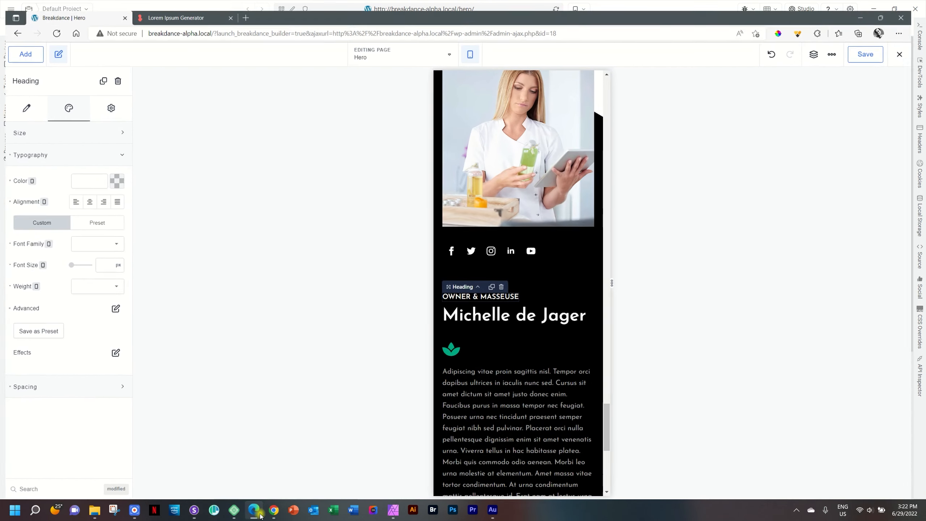
Step: Switch the canvas to Desktop and select the black owner section
left_click(475, 44)
left_click(502, 69)
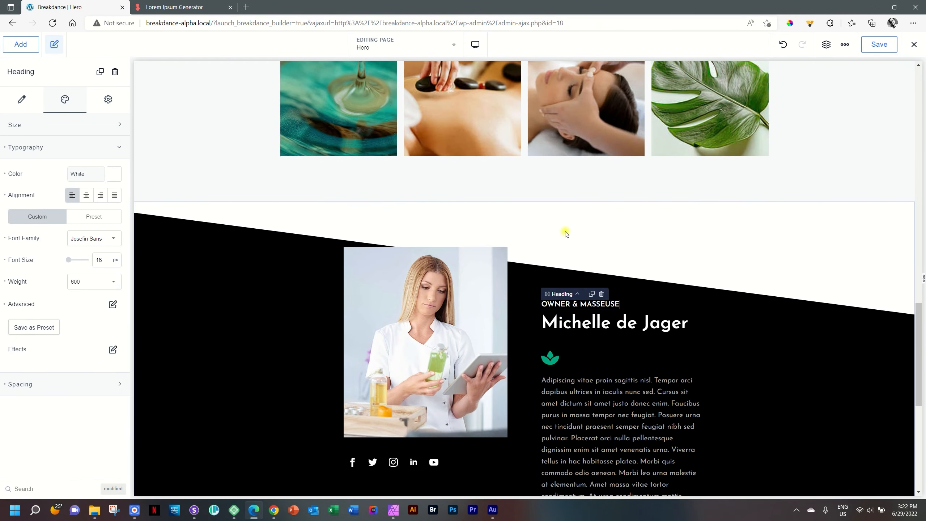
left_click(566, 233)
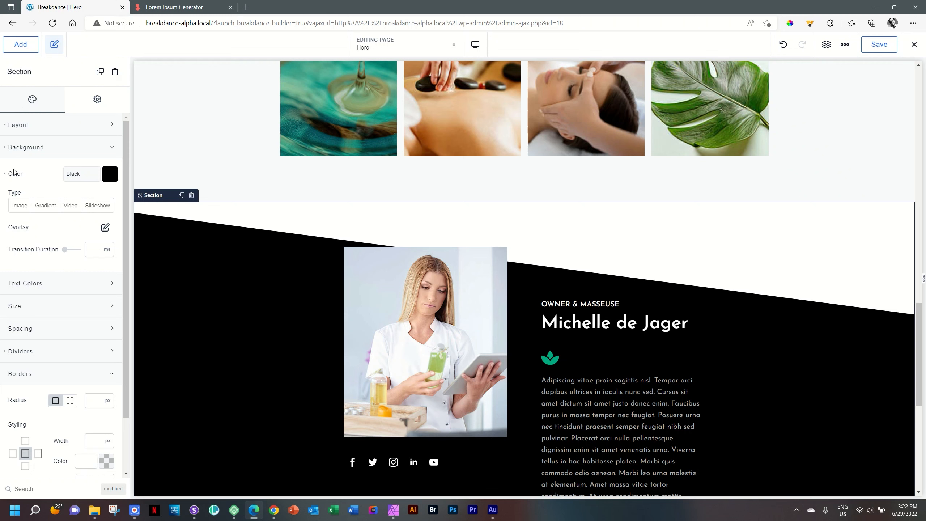
Step: Delete the section's slanted Shape Dividers item under Dividers
left_click(26, 147)
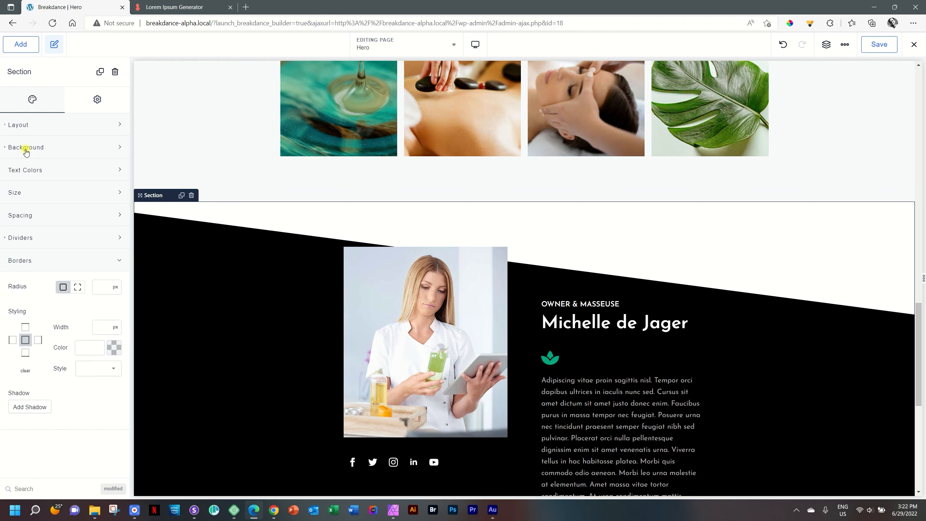
left_click(35, 260)
left_click(27, 237)
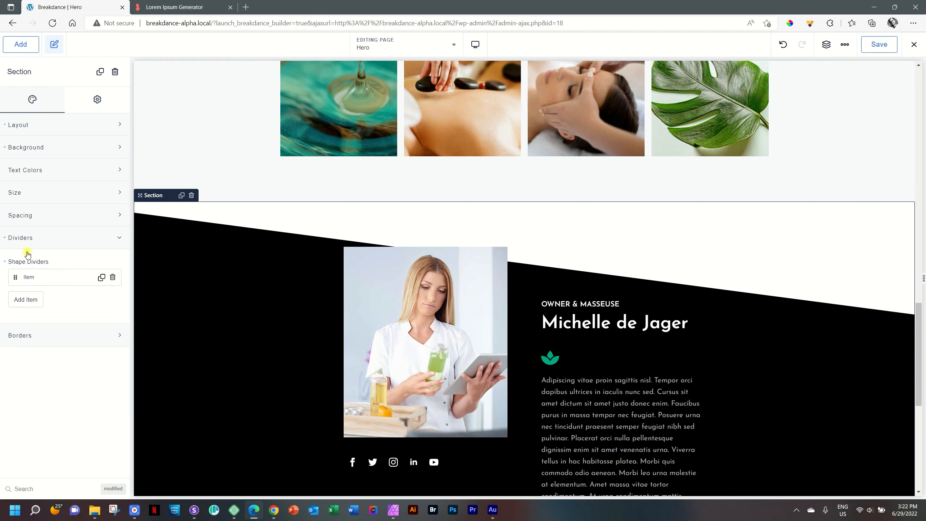
left_click(4, 240)
left_click(104, 238)
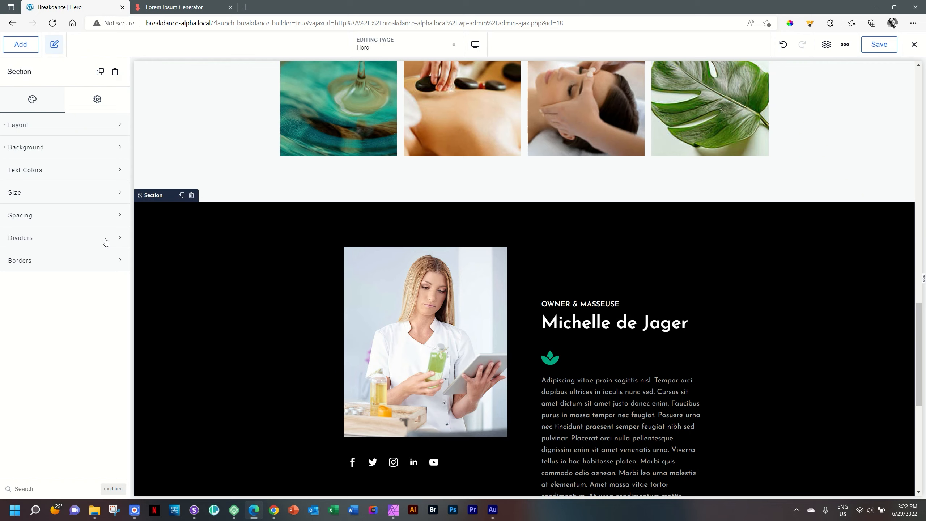
scroll(737, 335, "down", 5)
scroll(737, 335, "up", 4)
scroll(737, 335, "up", 15)
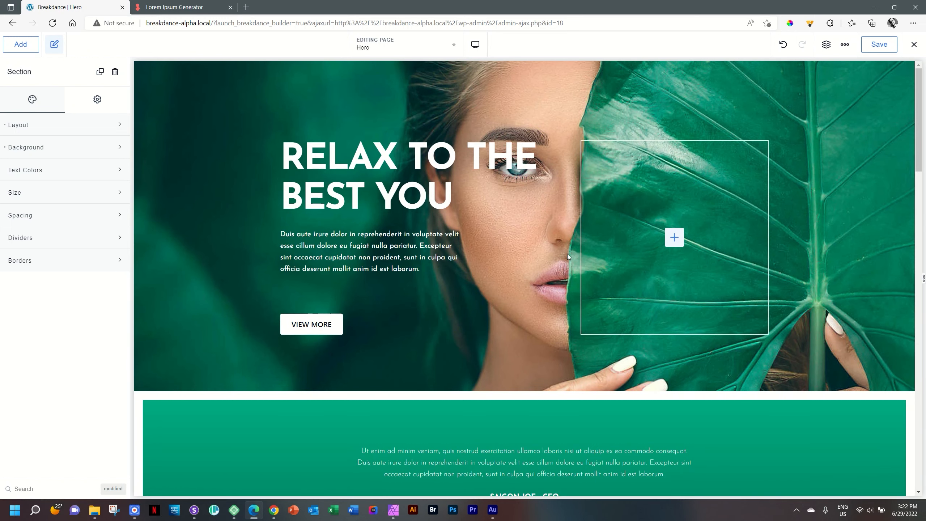
scroll(567, 254, "down", 9)
scroll(628, 259, "up", 5)
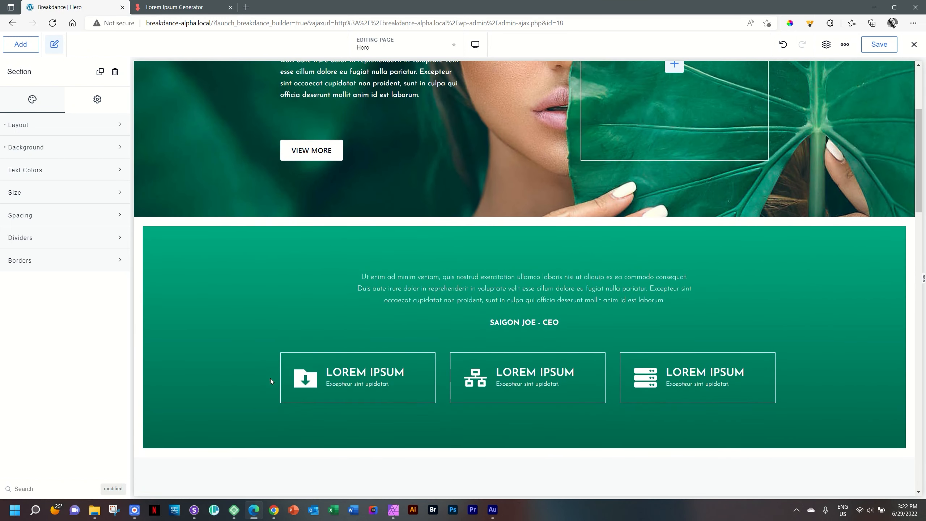
scroll(571, 403, "down", 13)
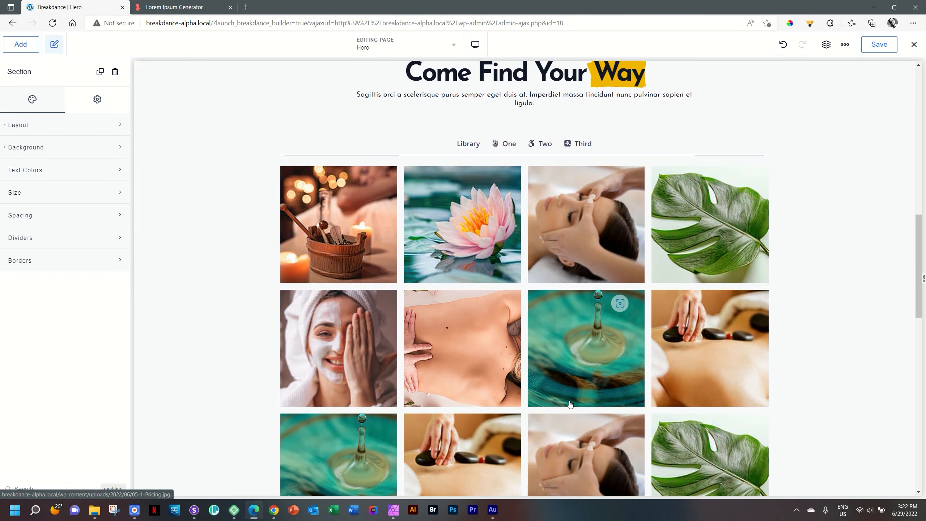
scroll(570, 405, "down", 12)
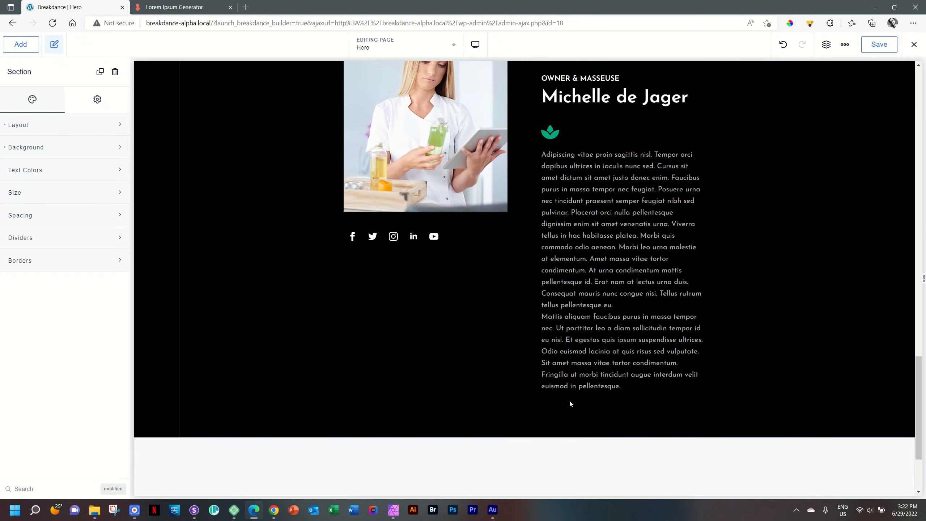
scroll(570, 402, "up", 2)
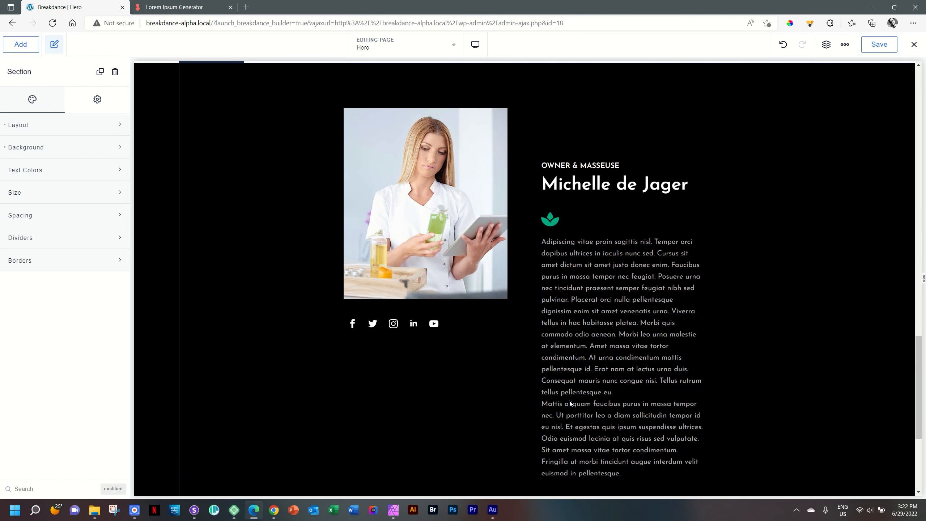
scroll(596, 403, "up", 14)
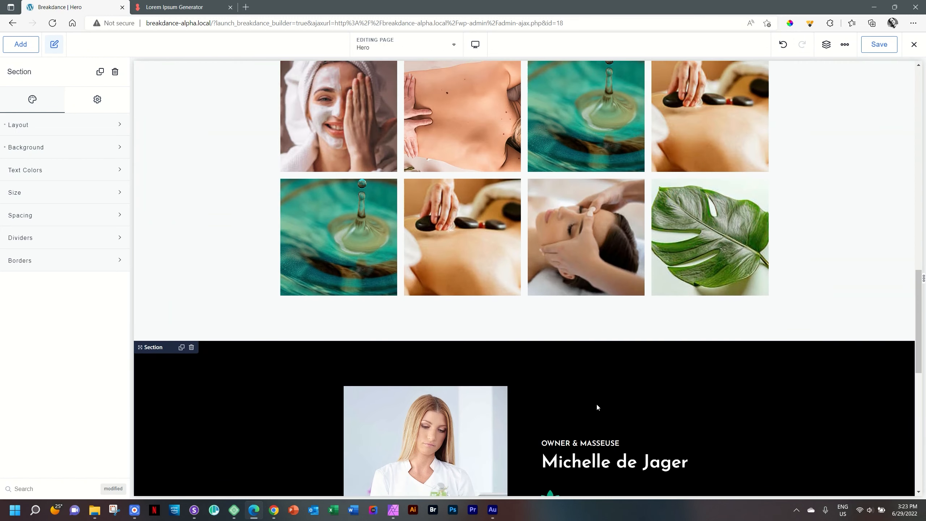
scroll(597, 407, "up", 10)
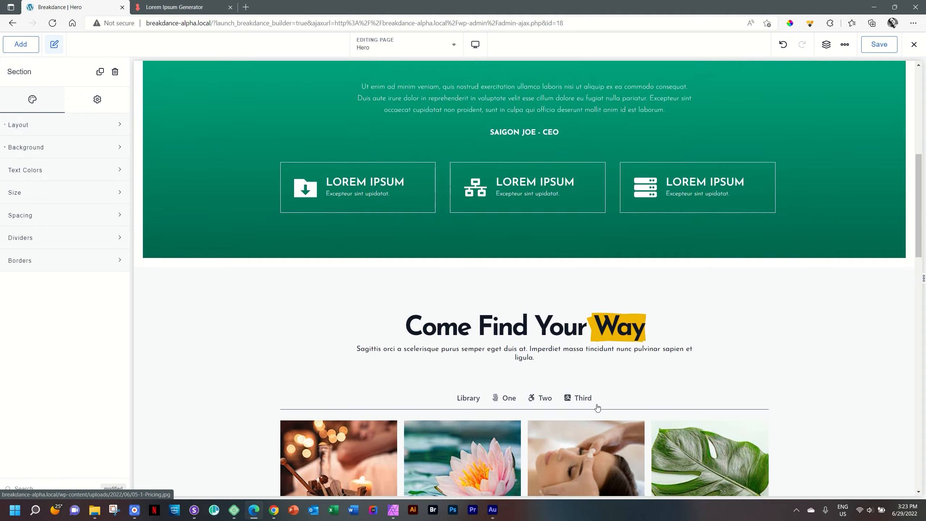
scroll(596, 404, "down", 5)
scroll(596, 404, "up", 7)
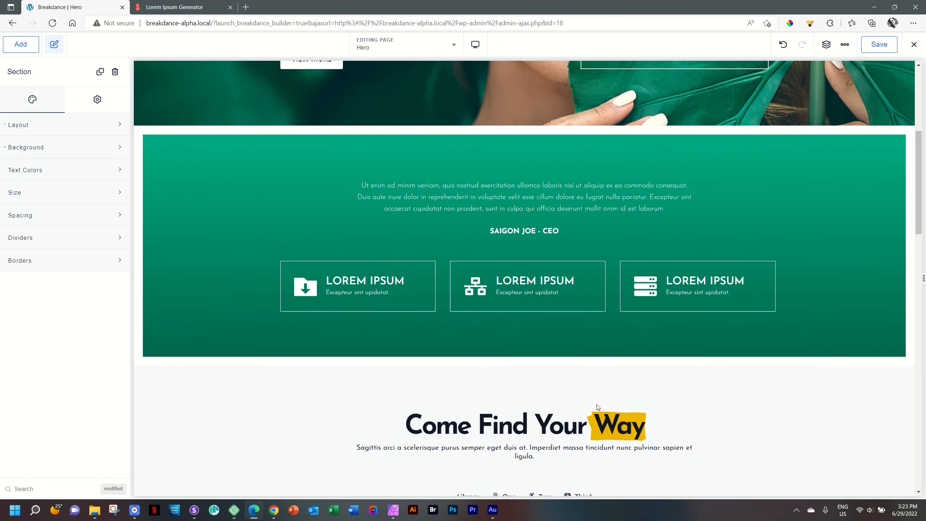
scroll(597, 404, "up", 3)
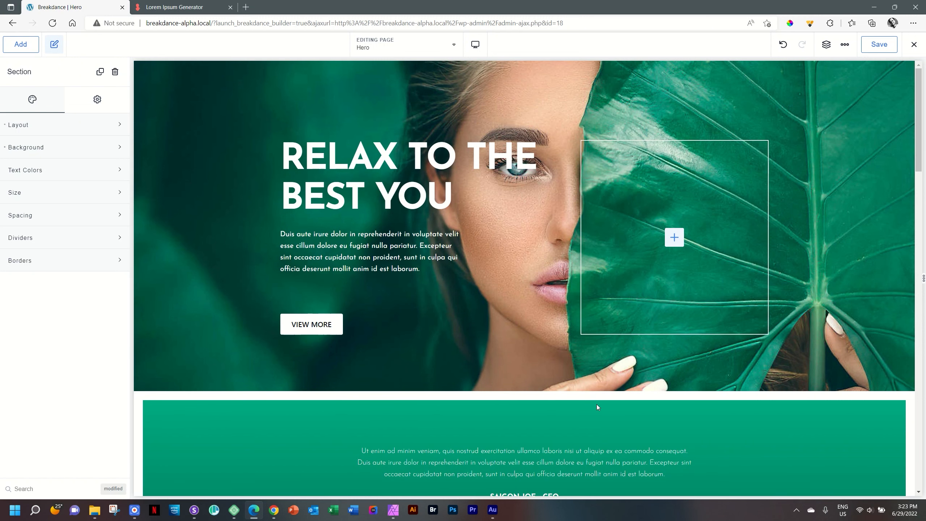
scroll(593, 404, "down", 3)
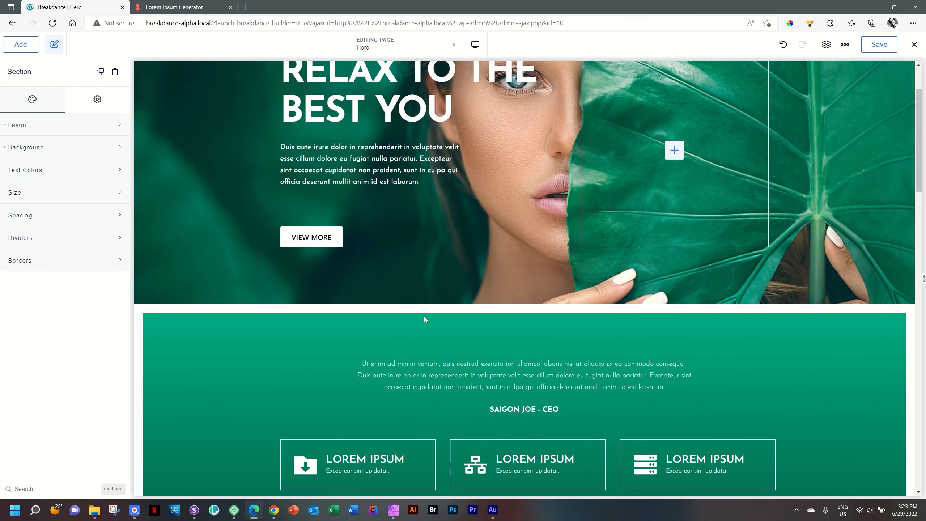
scroll(531, 399, "down", 9)
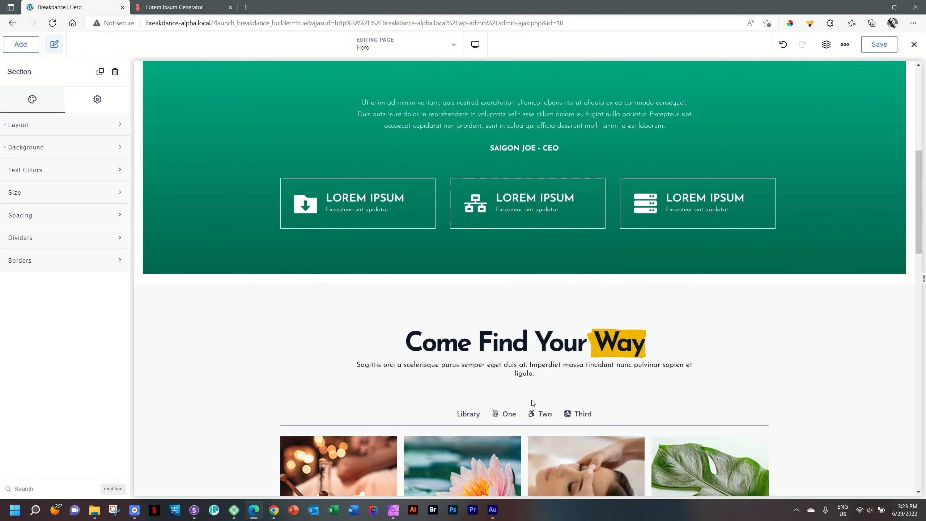
scroll(533, 403, "down", 6)
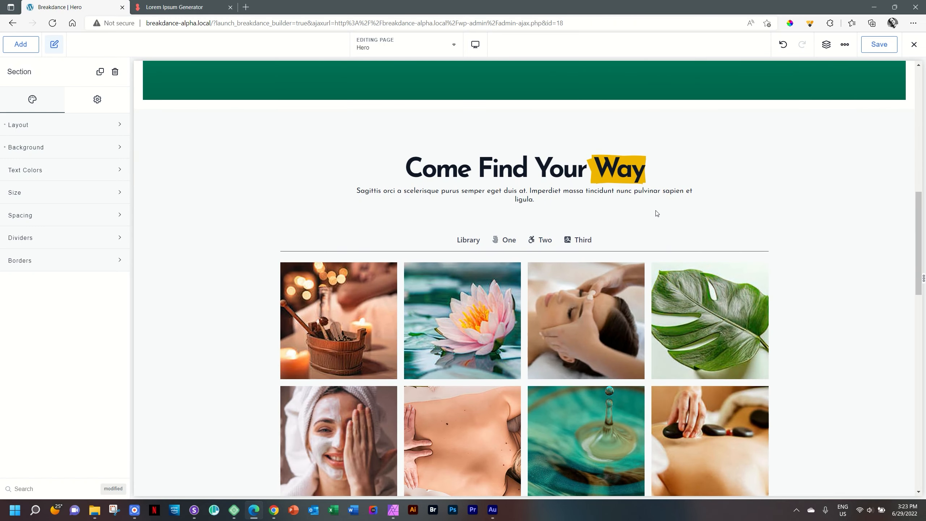
scroll(657, 213, "down", 9)
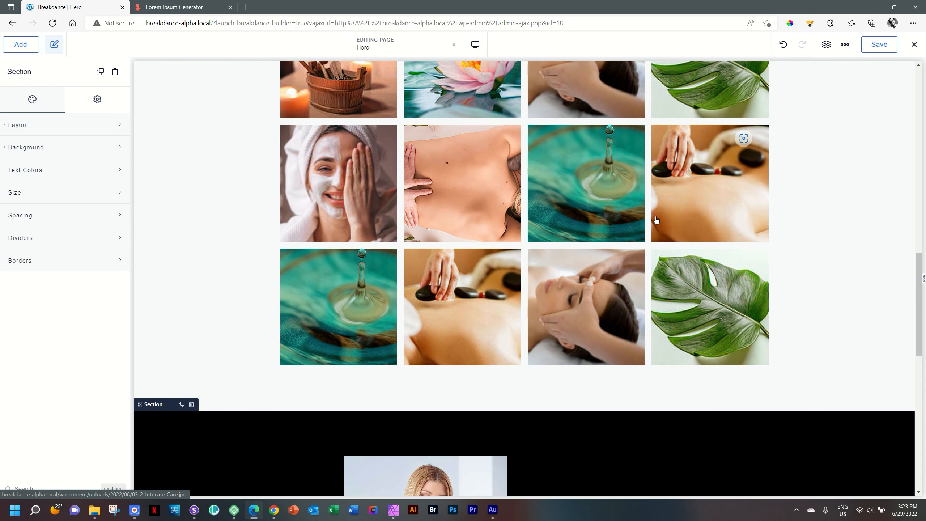
scroll(678, 230, "down", 9)
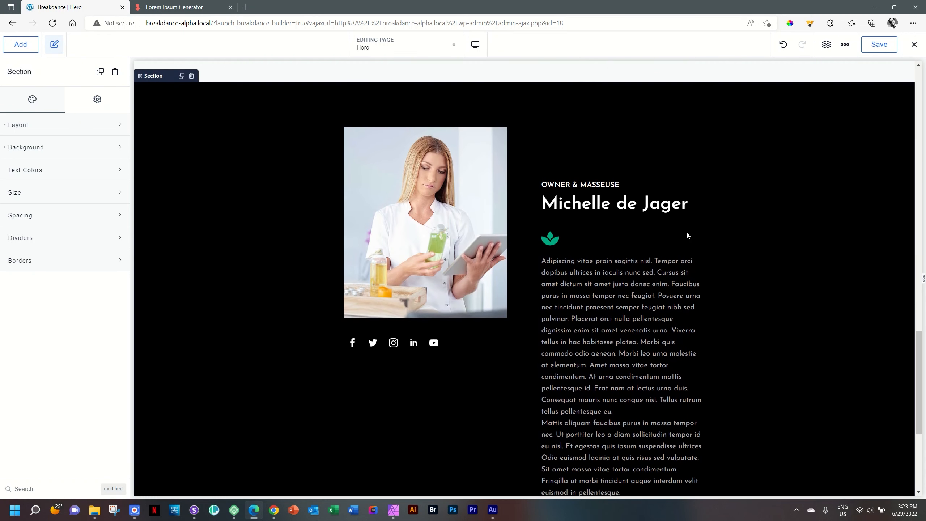
scroll(688, 235, "down", 1)
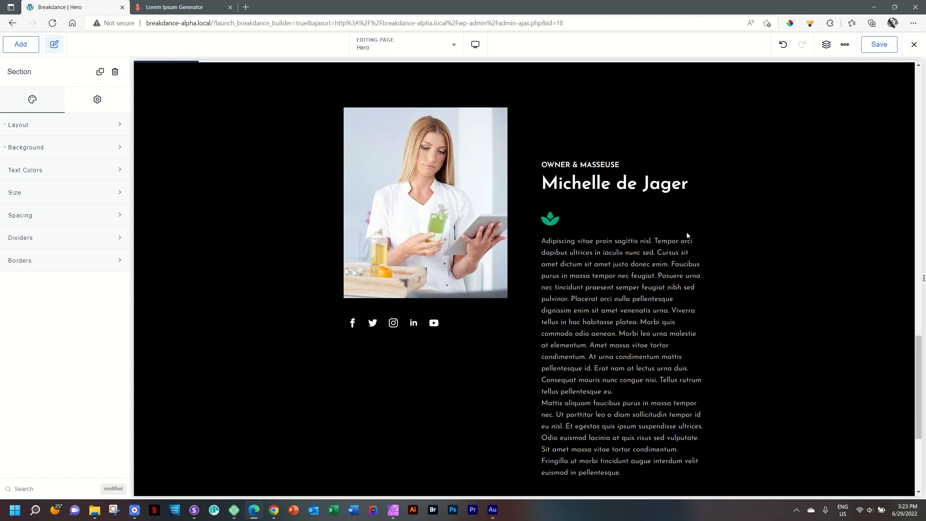